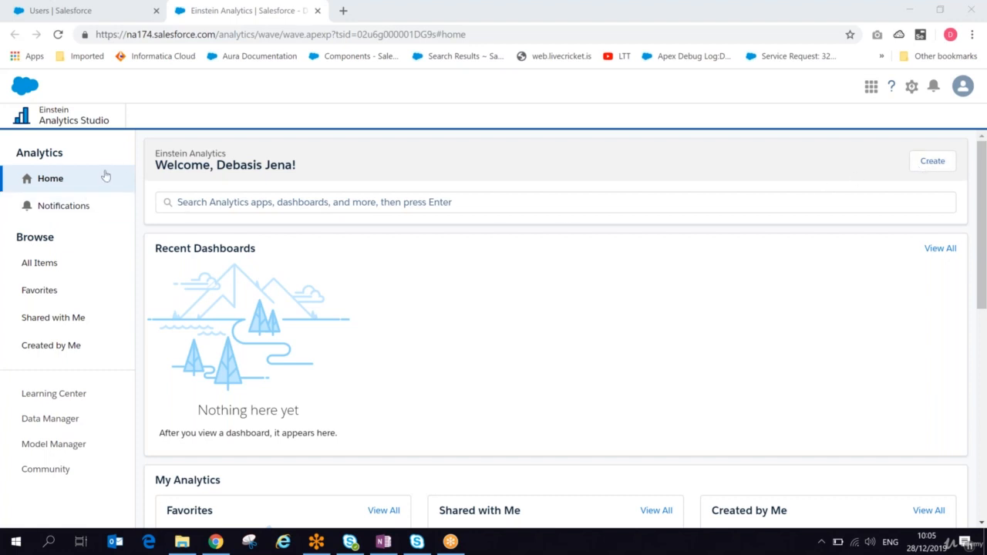
Start creating a new dataset in Analytics Studio to bring up the choice of data sources
click(933, 165)
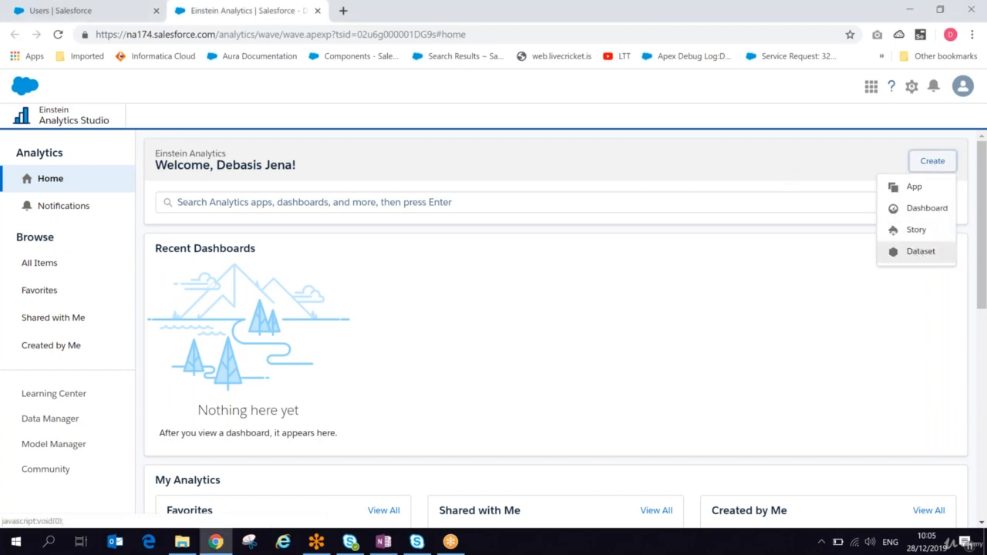
click(918, 251)
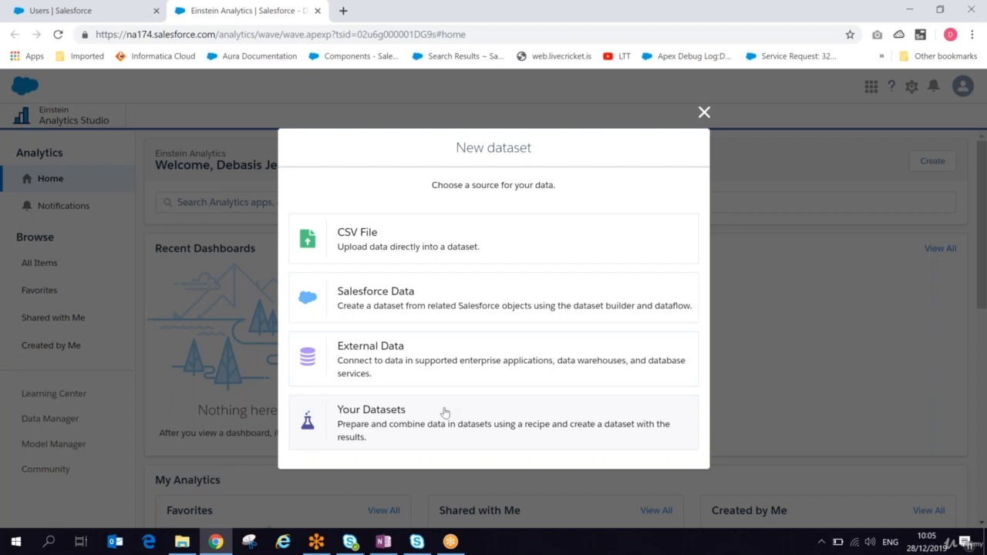
Switch to OneNote and add a page titled "Data Import from CSV" to the Einstein Analytics section
click(384, 542)
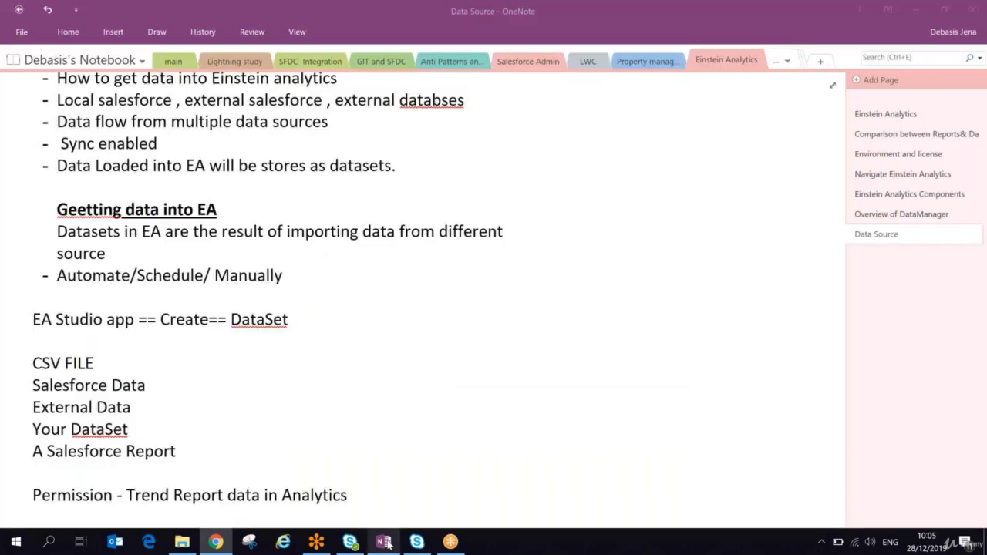
click(881, 79)
text(Dataimp)
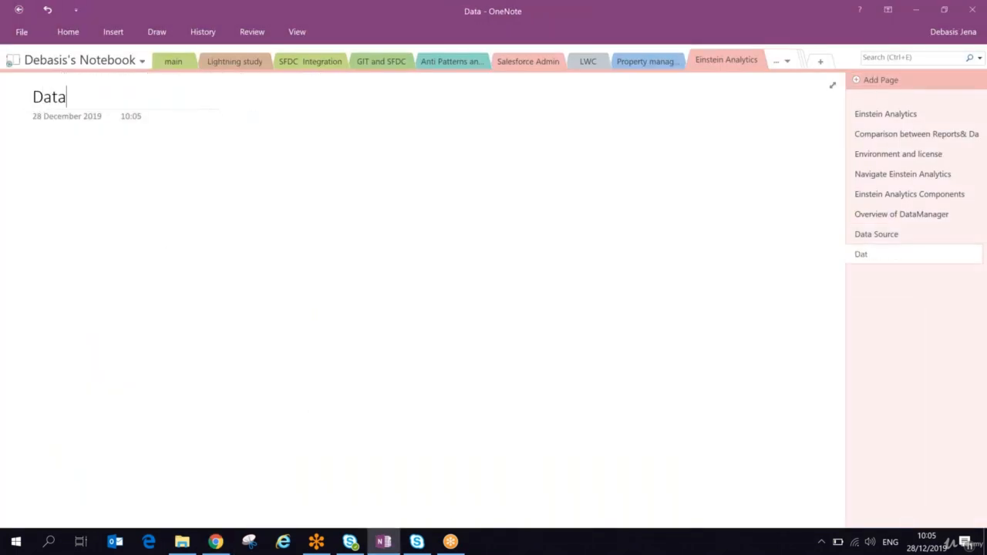
key(BackSpace)
key(BackSpace)
key(BackSpace)
text(Ip)
key(BackSpace)
text(mport )
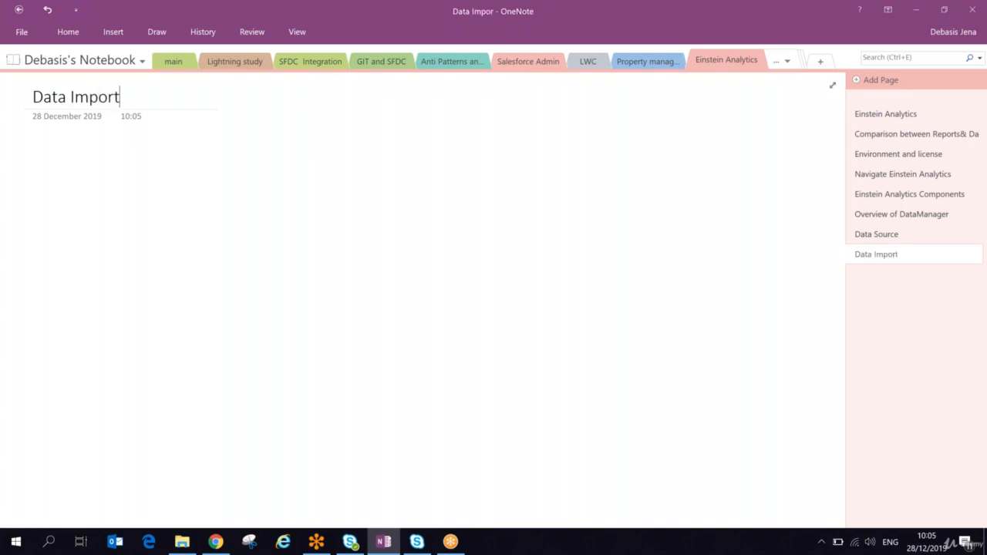
text(from CSV)
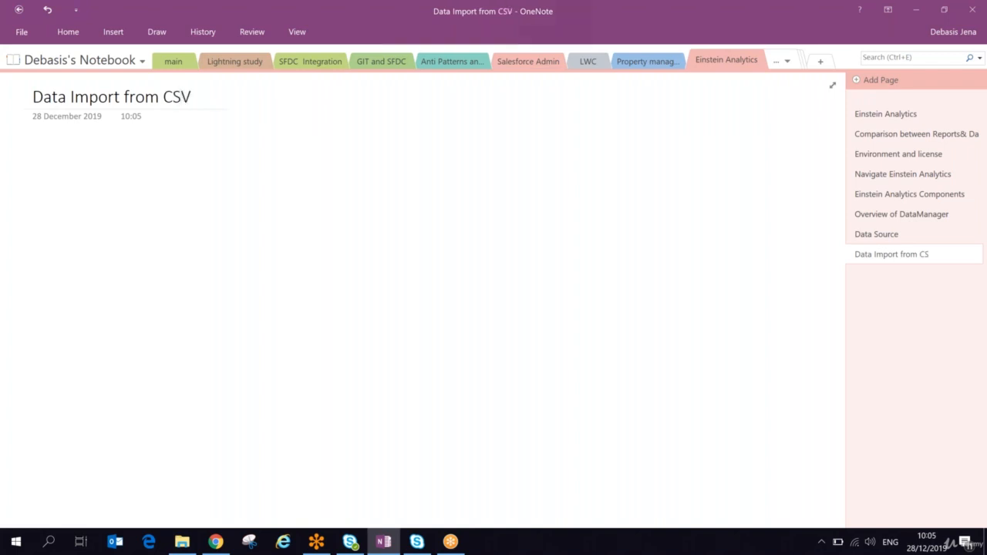
Add the bullet "Basic Type of Data Source" to the page body, using font size 20 for the words after "Basic"
key(Return)
text(- Basic)
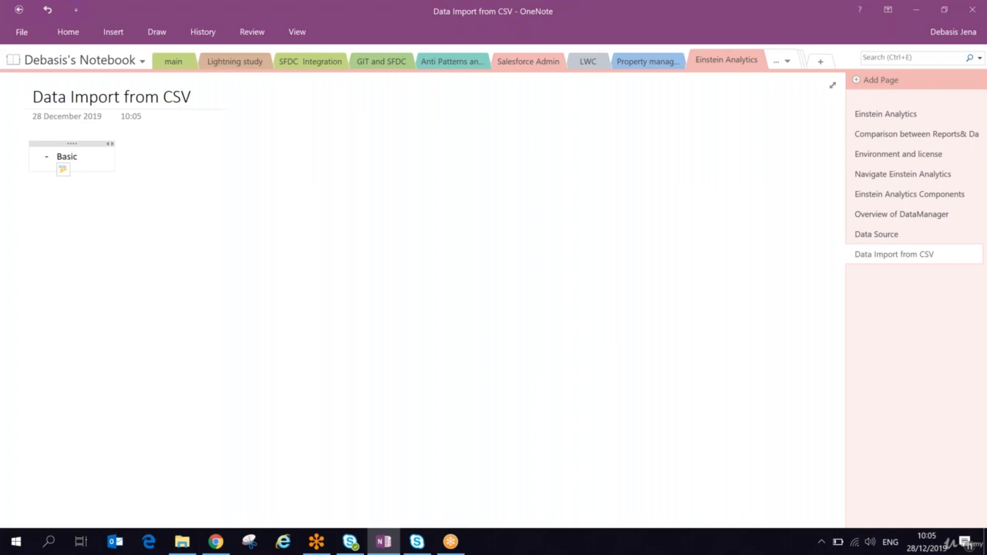
click(68, 32)
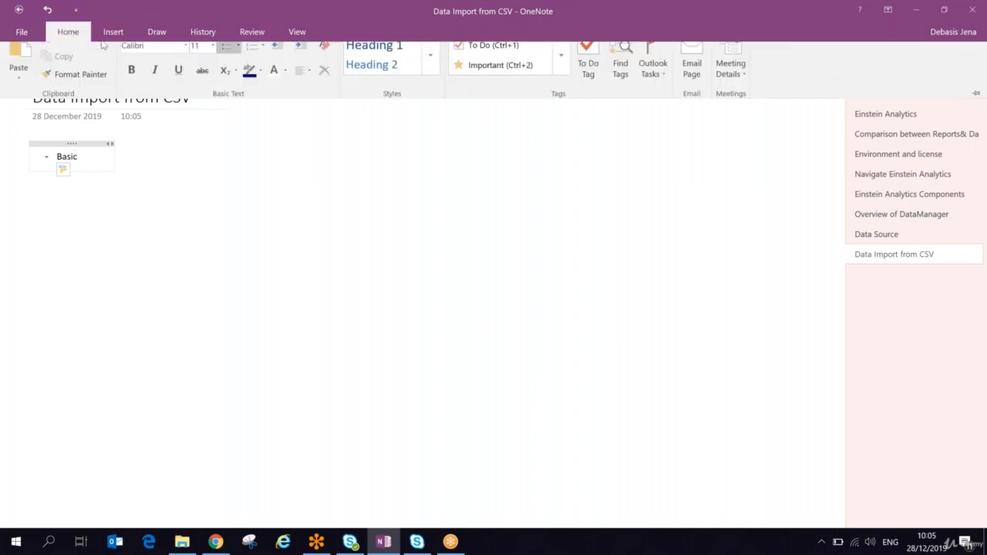
click(213, 60)
click(201, 221)
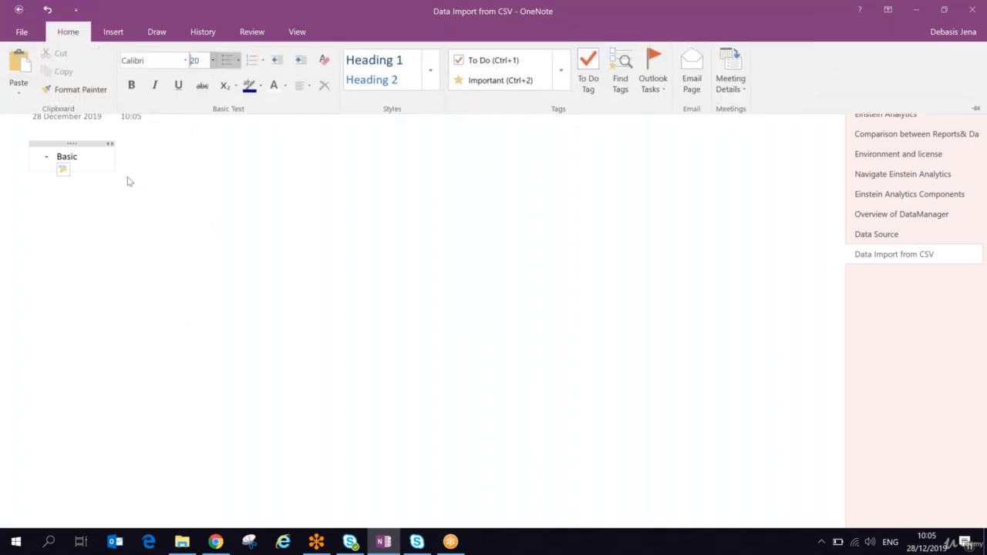
click(91, 158)
text(Ty)
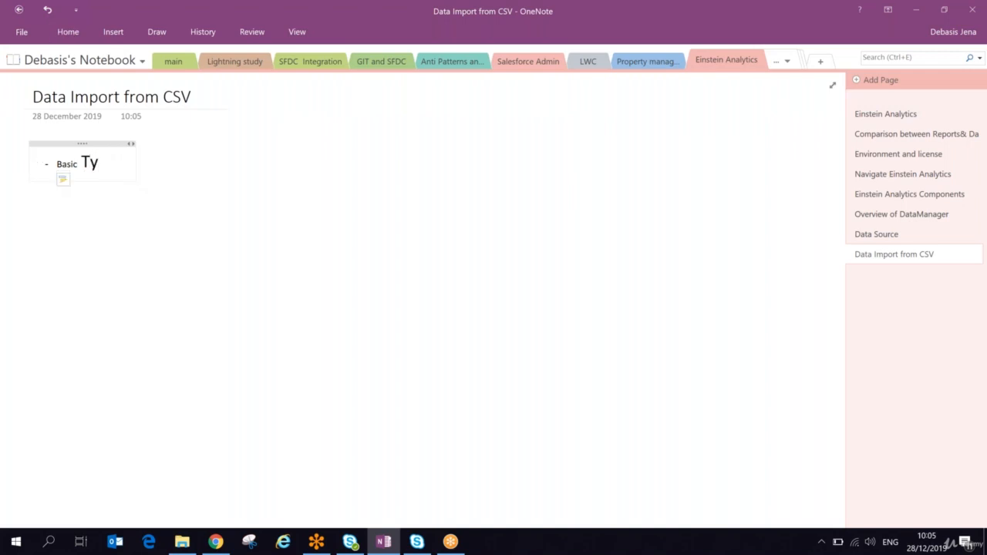
text(pe of Data )
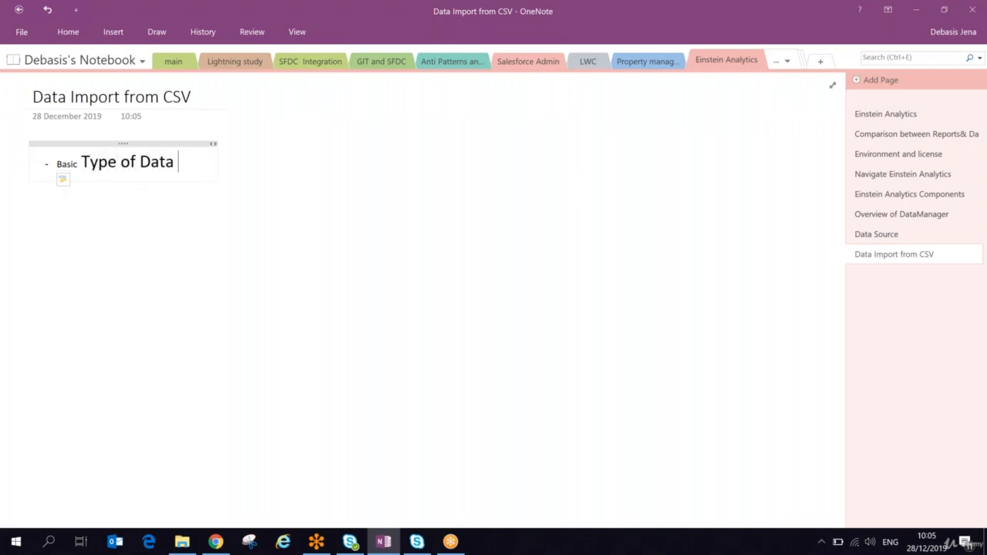
text(Source)
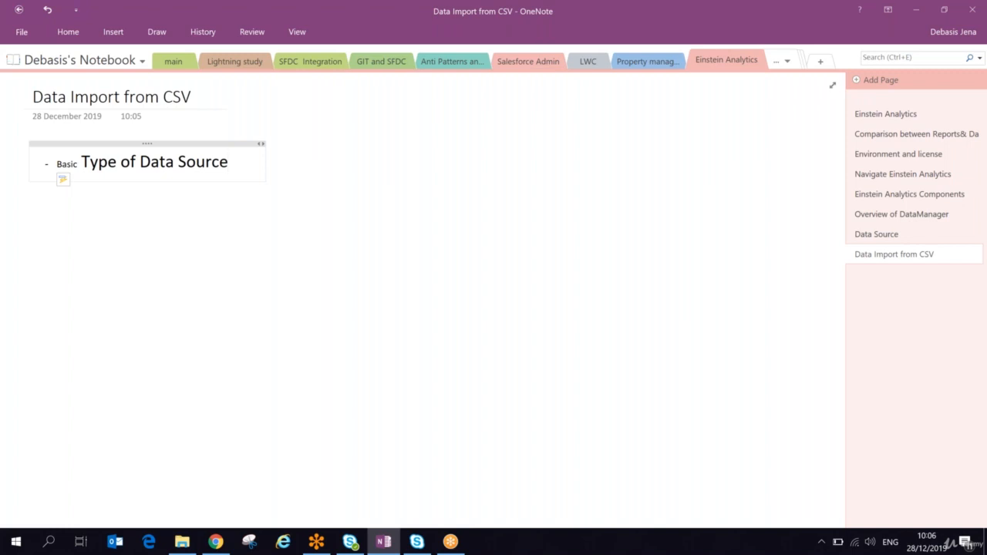
Launch Excel 2016 and create a blank workbook
key(alt+Tab)
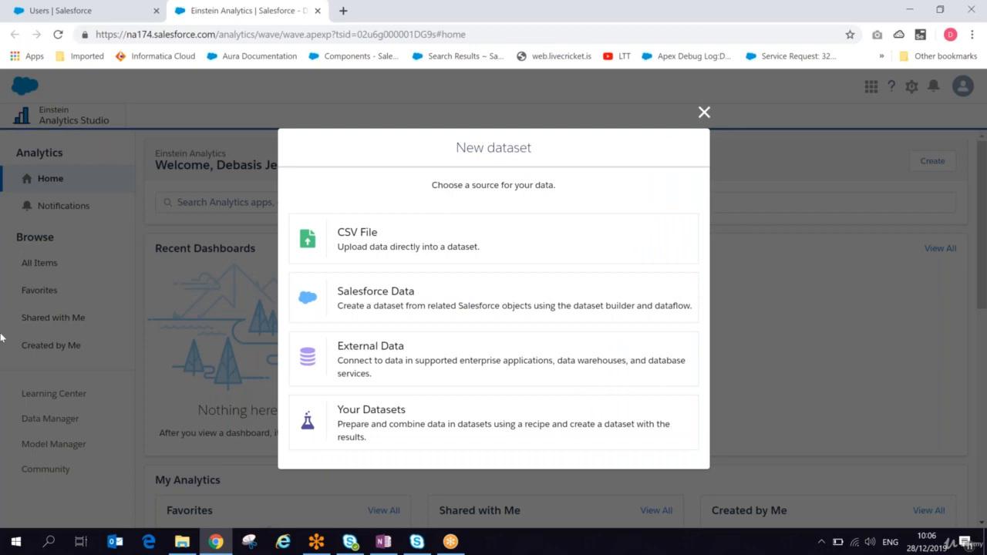
click(19, 548)
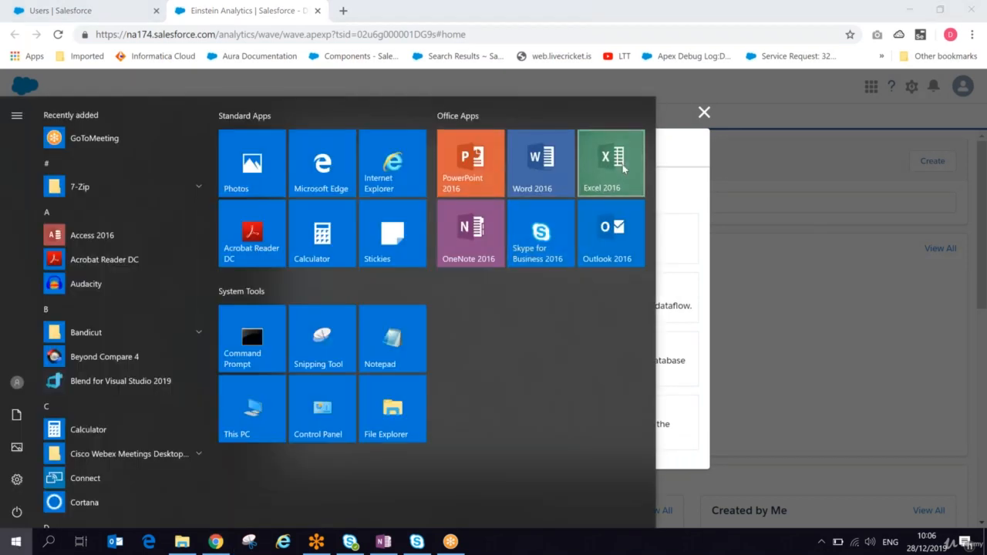
click(623, 168)
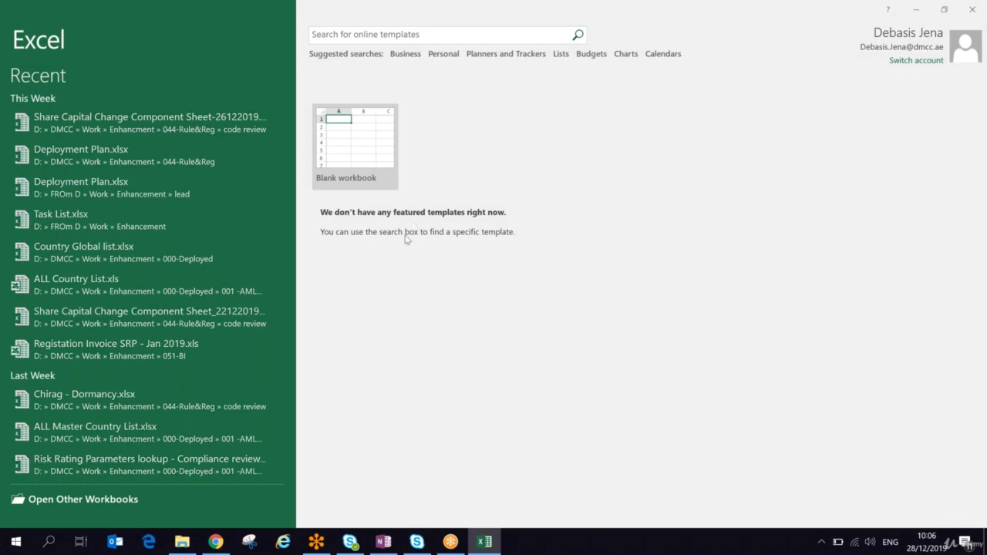
click(359, 145)
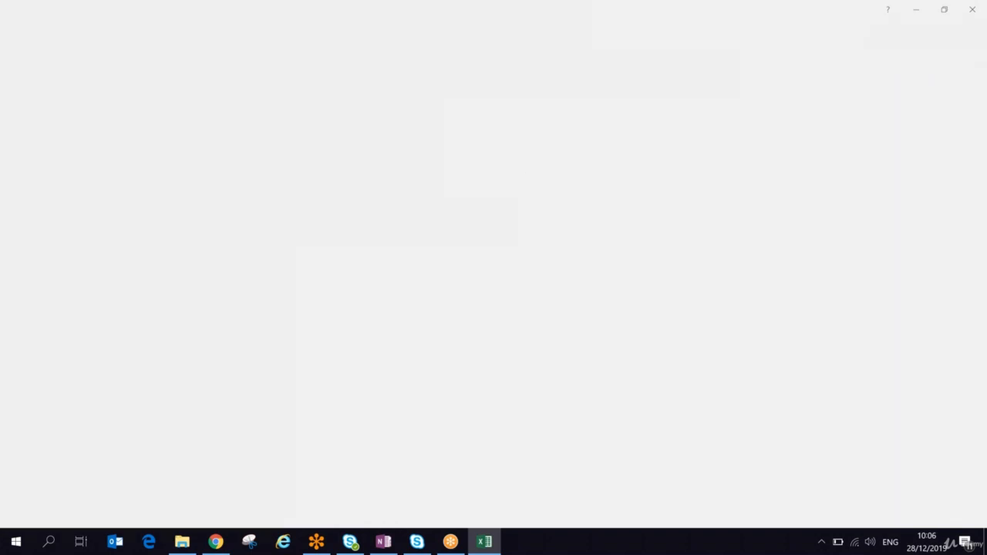
click(359, 149)
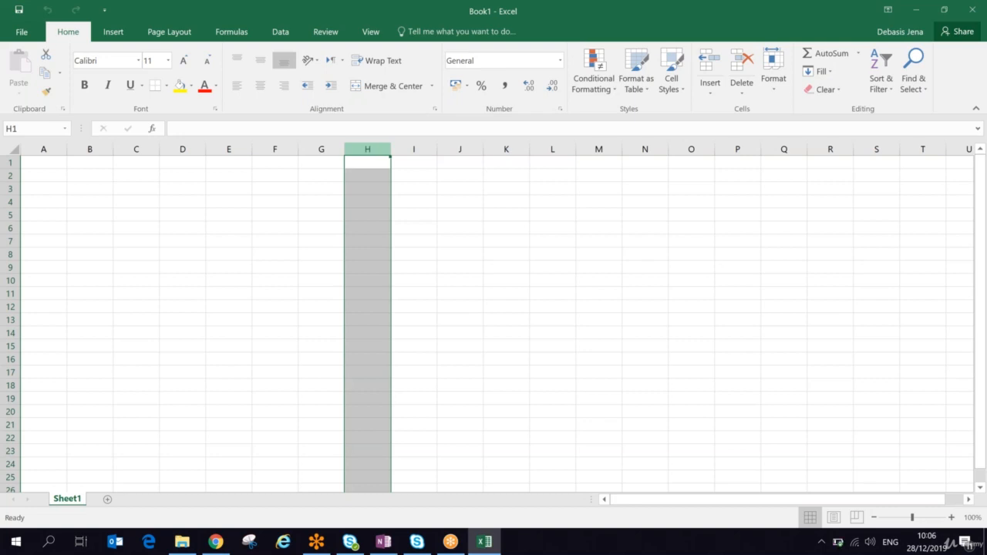
Enter the column headers Employee Id, Quota Quarter and Quota Amount in cells A1 to C1
click(48, 163)
text(E)
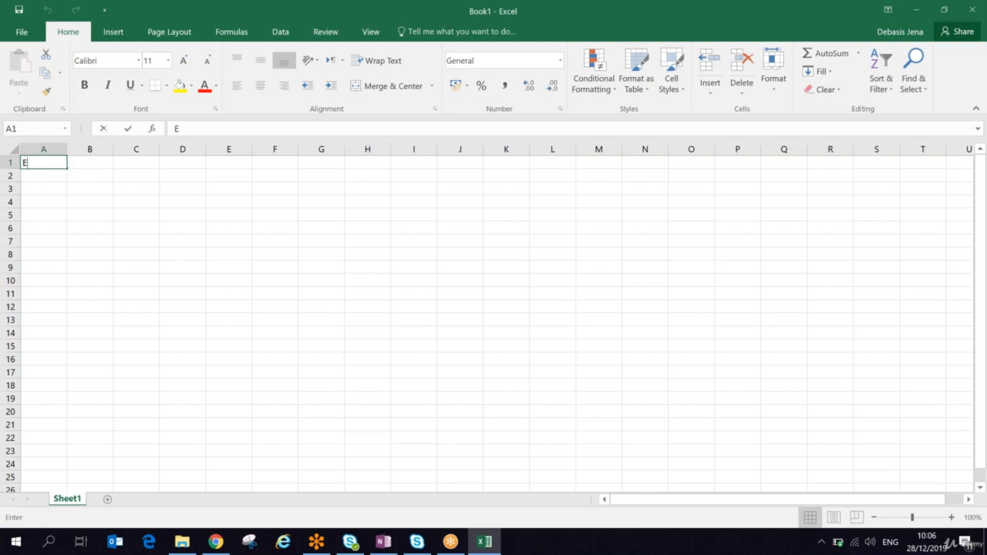
text(mployee Id)
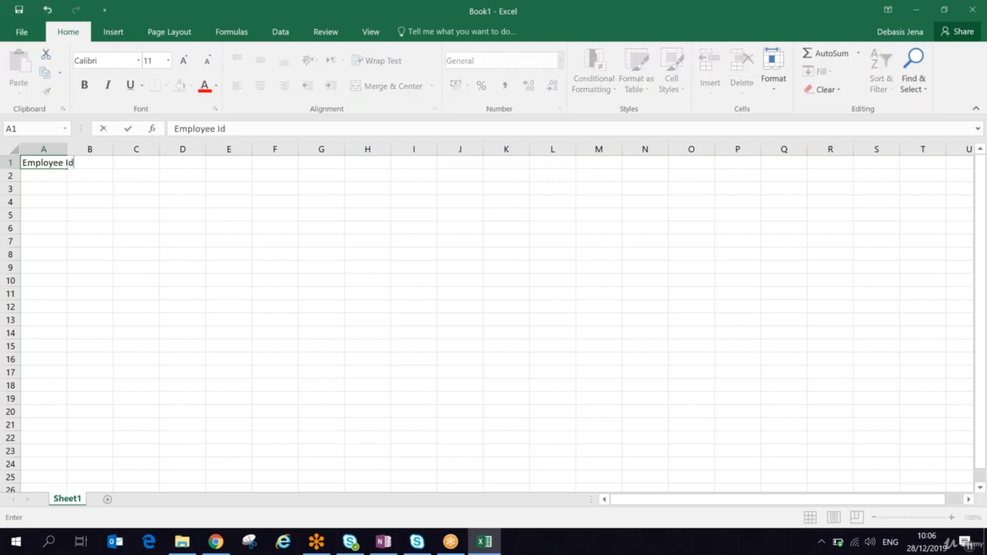
key(Tab)
text(Q)
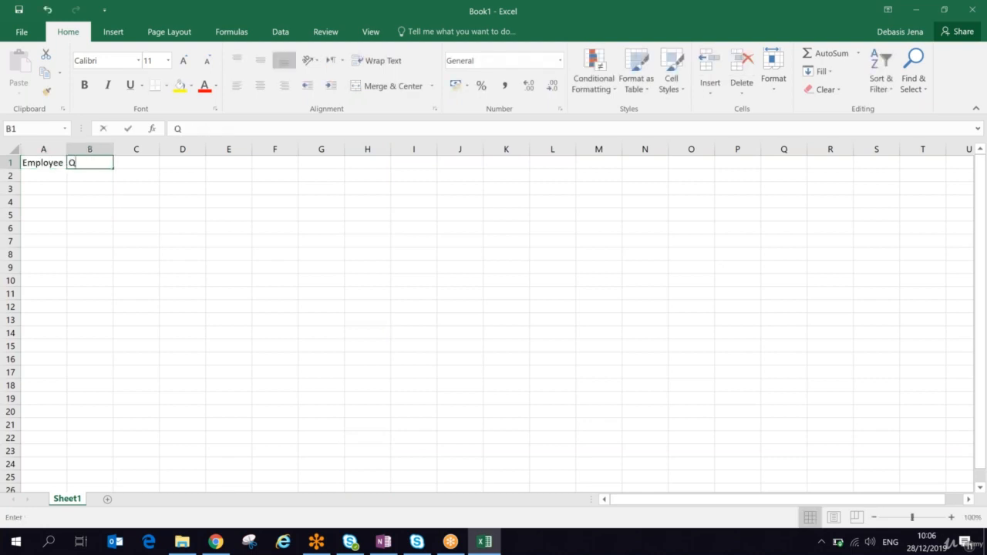
text(uota Quarter)
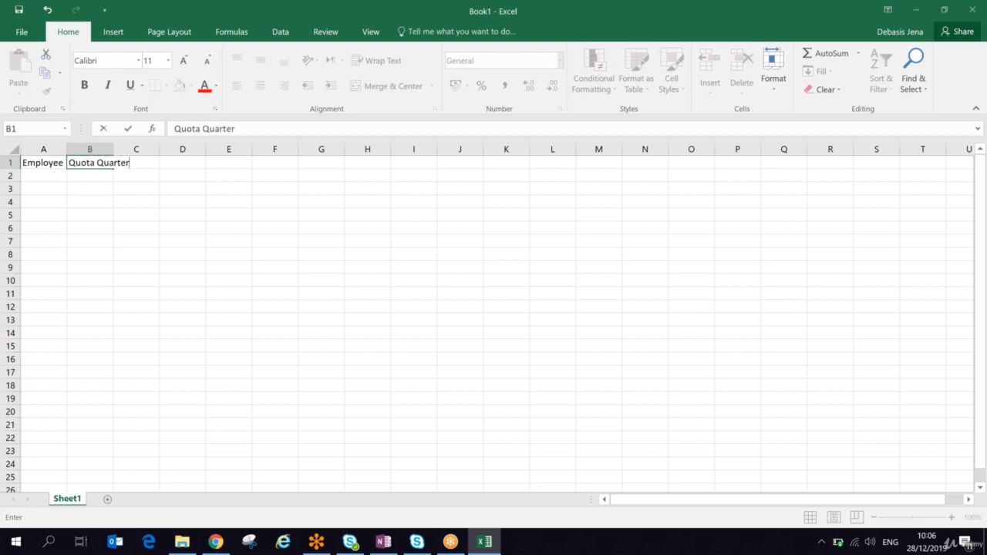
key(Tab)
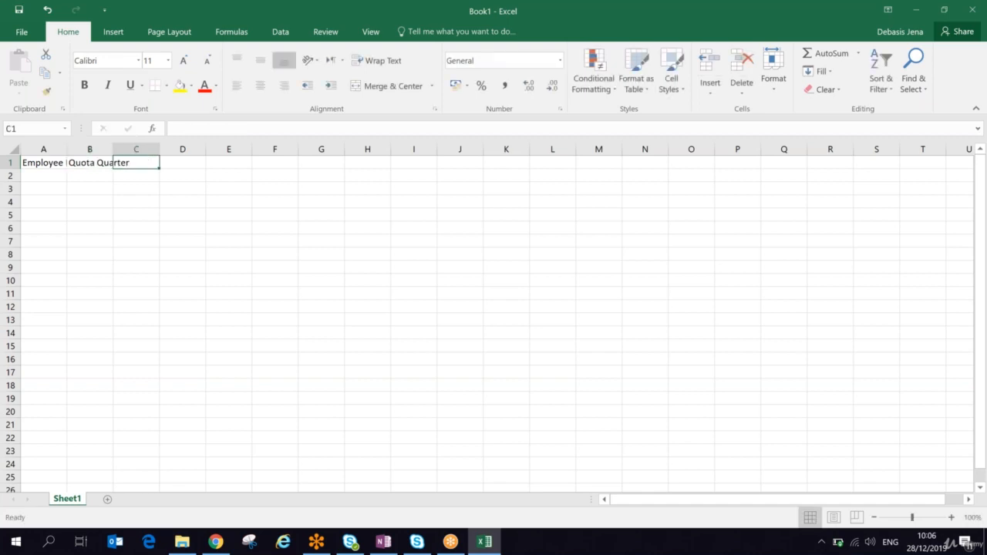
text(Quota )
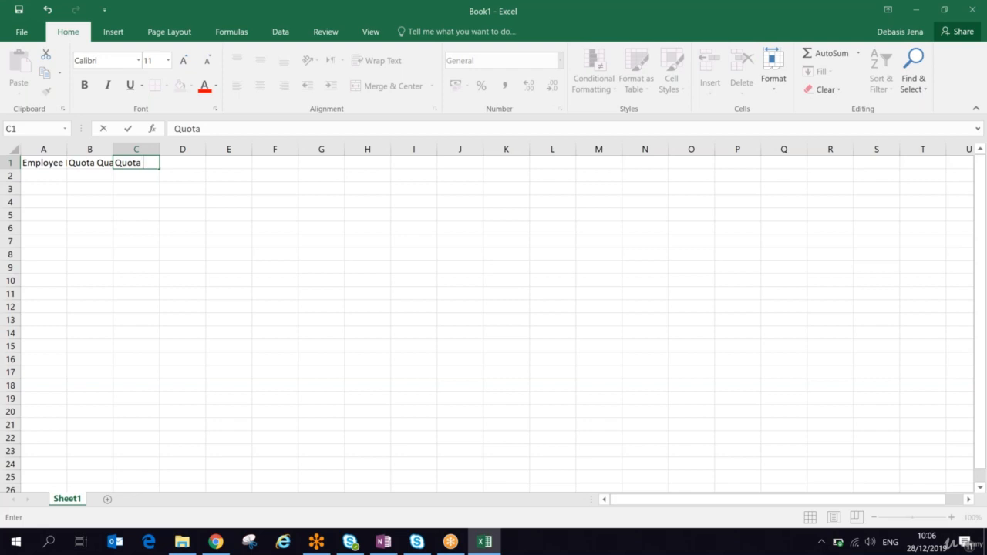
text(Amount)
Auto-fit the widths of columns A and B to their header text
click(65, 152)
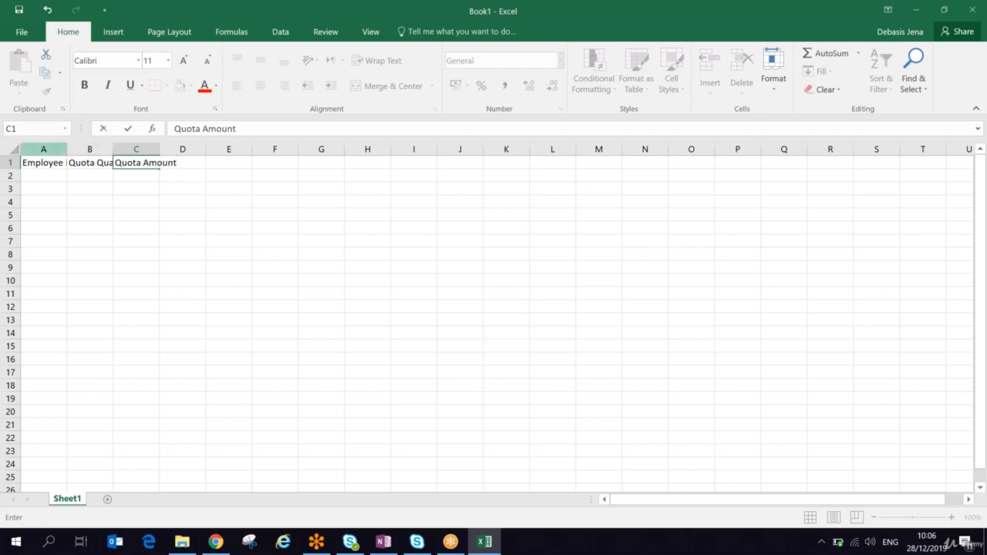
double_click(65, 152)
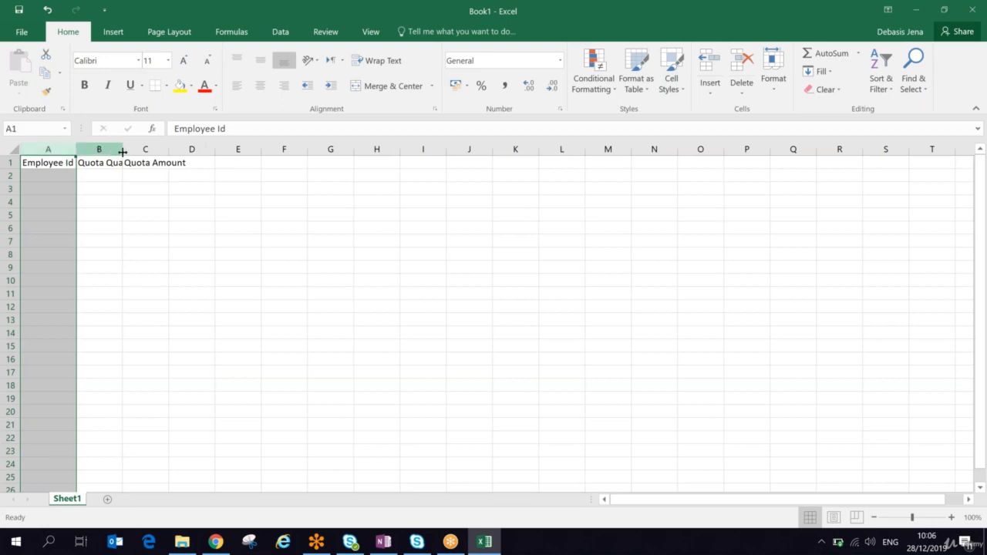
drag(123, 150, 123, 150)
double_click(123, 150)
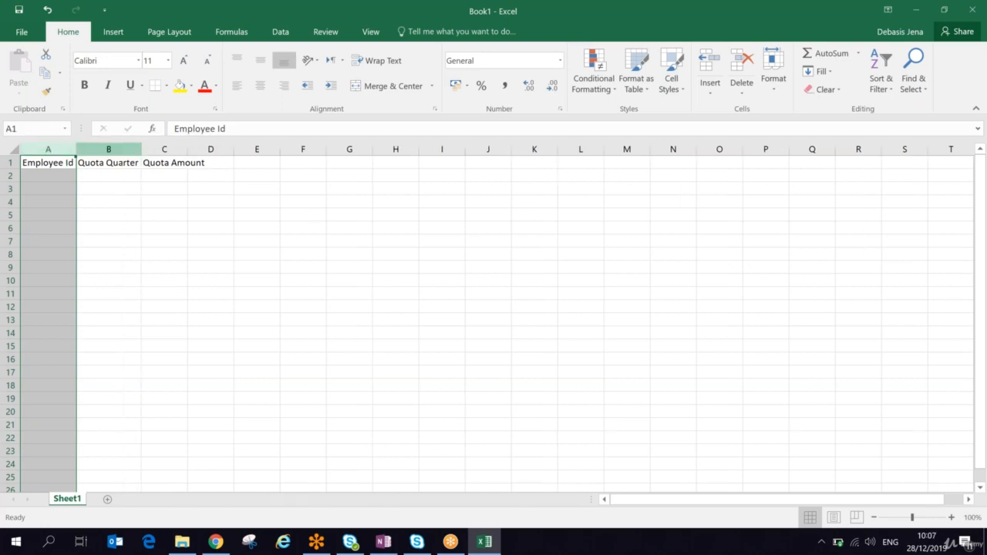
Enter the first record in row 2 with an employee ID, quota quarter 2019-03-31 and quota amount 500000
click(56, 177)
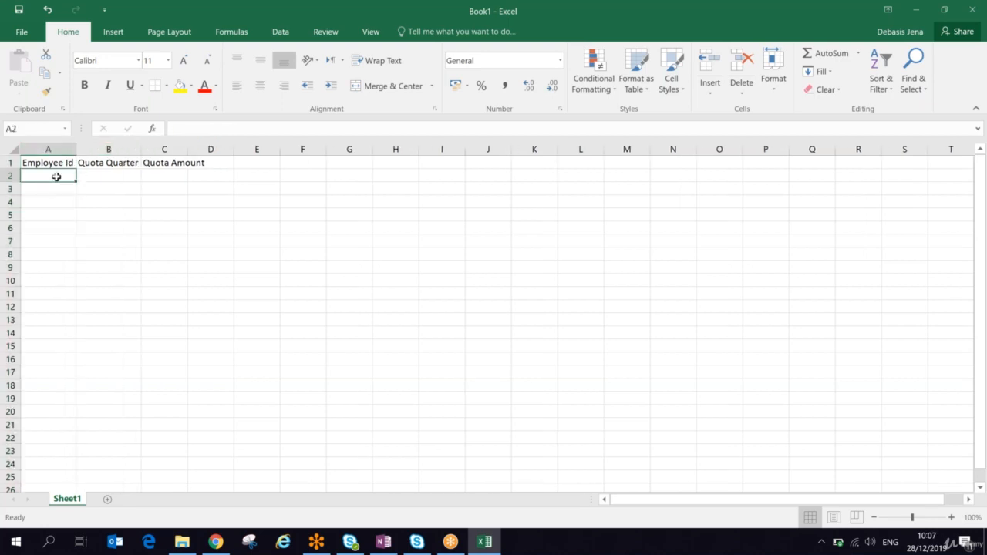
text(A001)
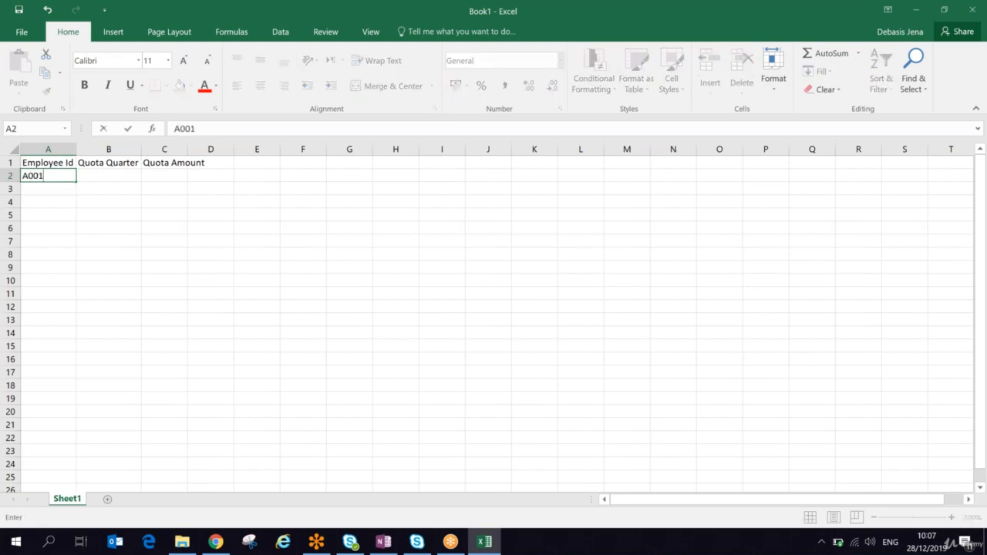
key(Tab)
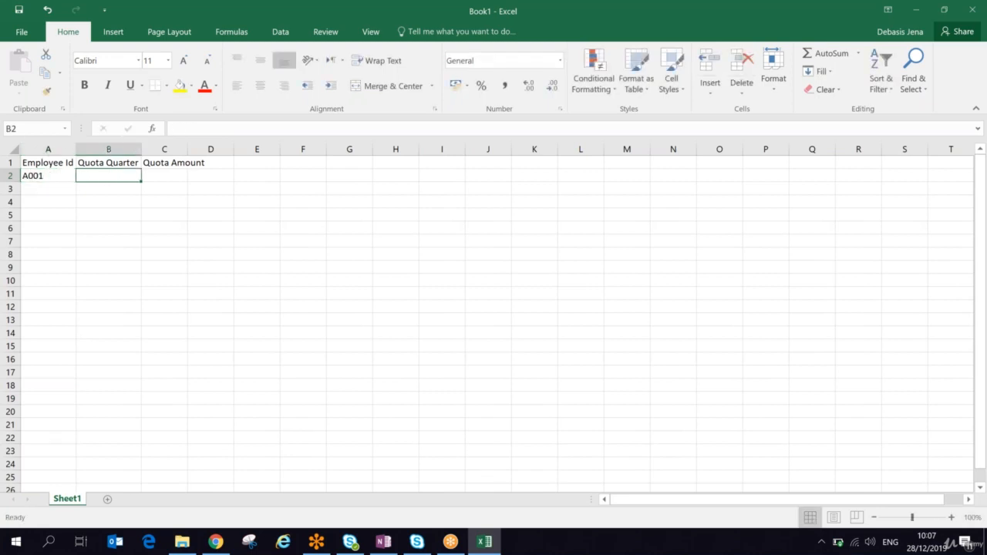
text(2019)
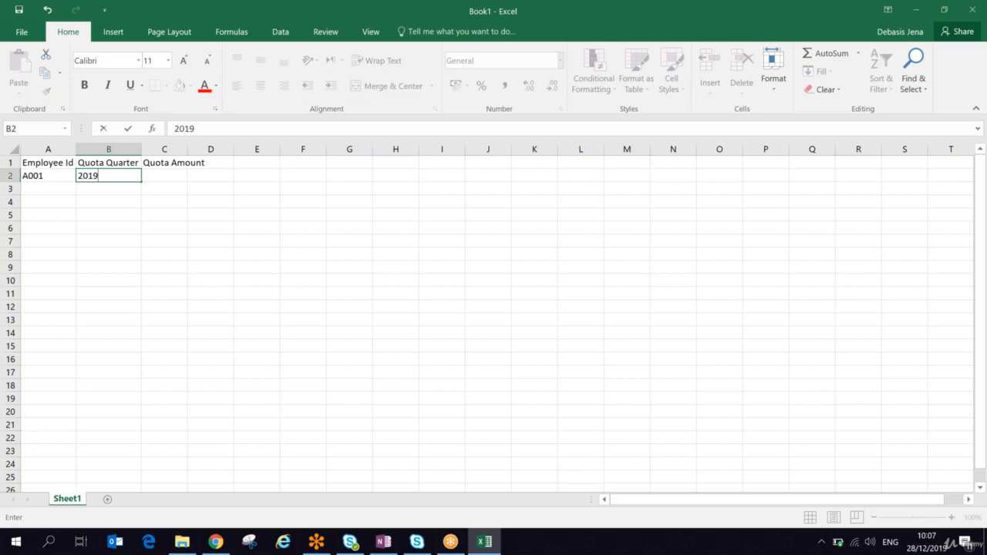
text(-03-31)
key(Tab)
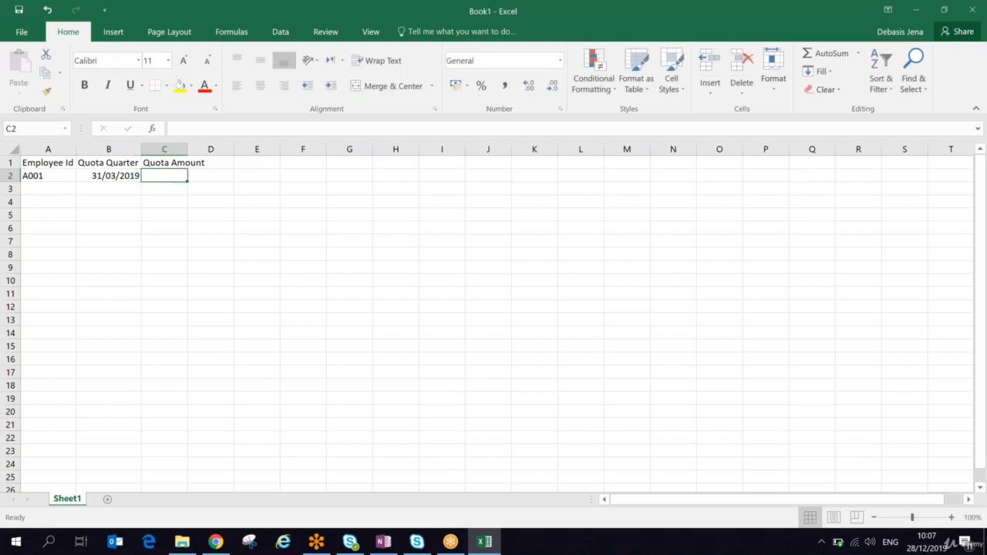
text(500)
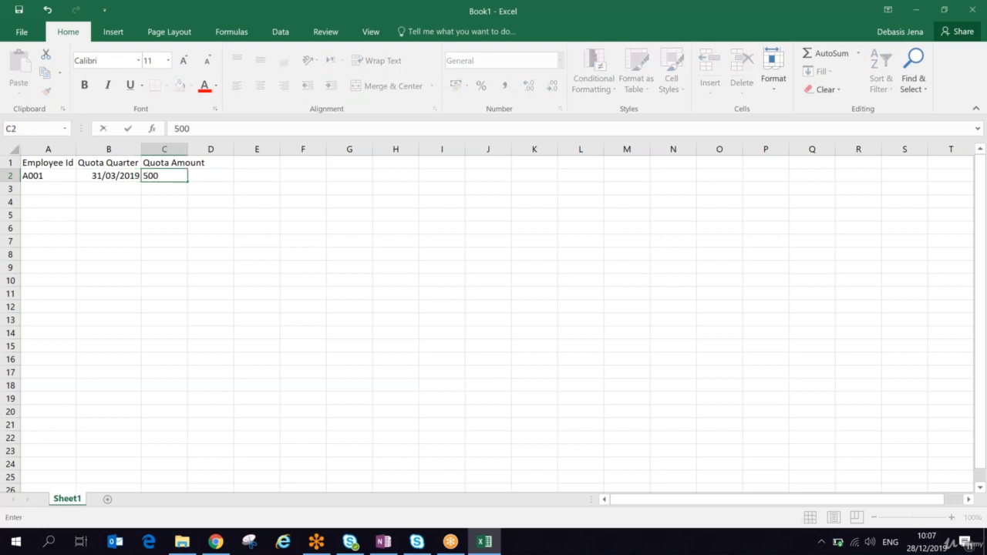
text(000)
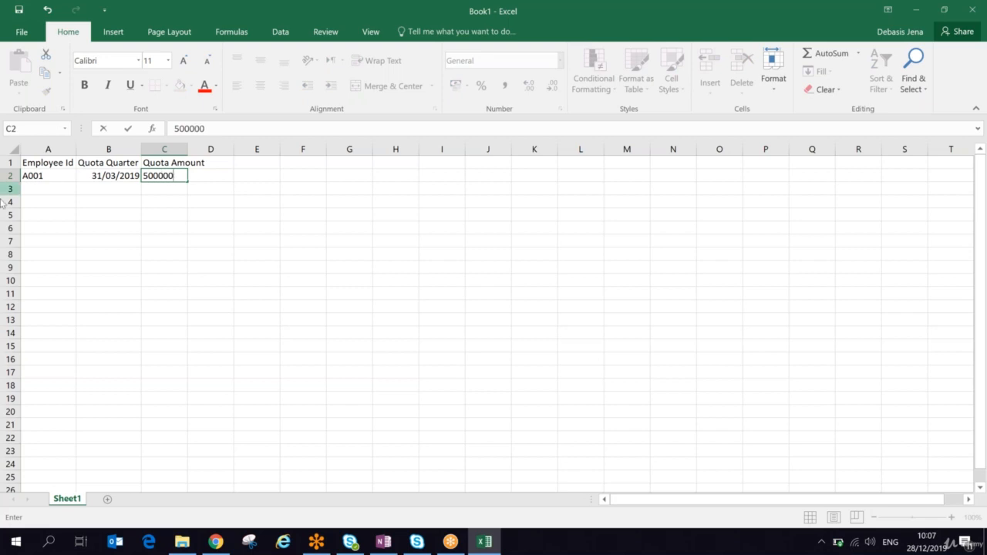
Fill the employee ID series from A2 down to cell A14
click(49, 176)
double_click(57, 177)
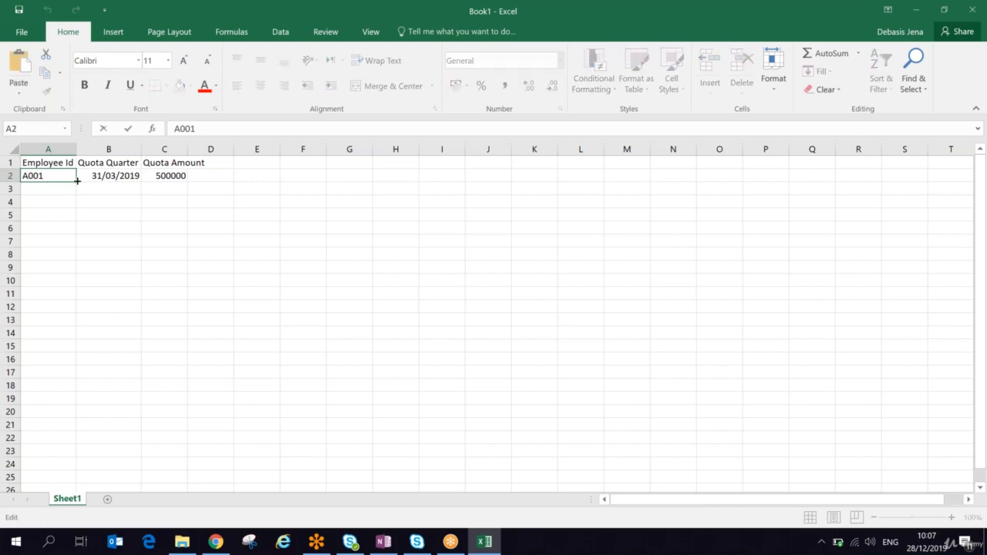
drag(75, 181, 77, 339)
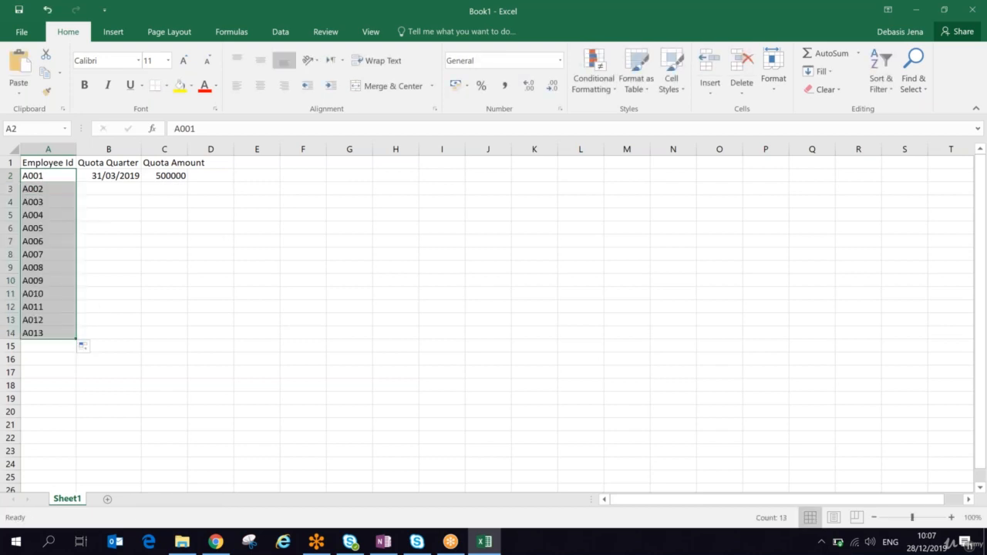
Undo the employee ID series fill and copy the employee ID from cell A2 into A3
key(ctrl+z)
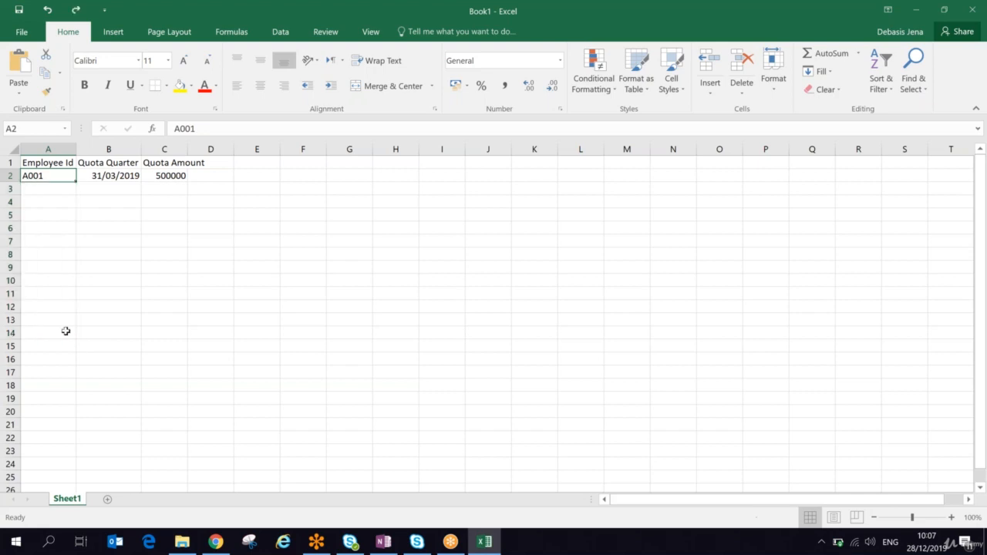
click(48, 190)
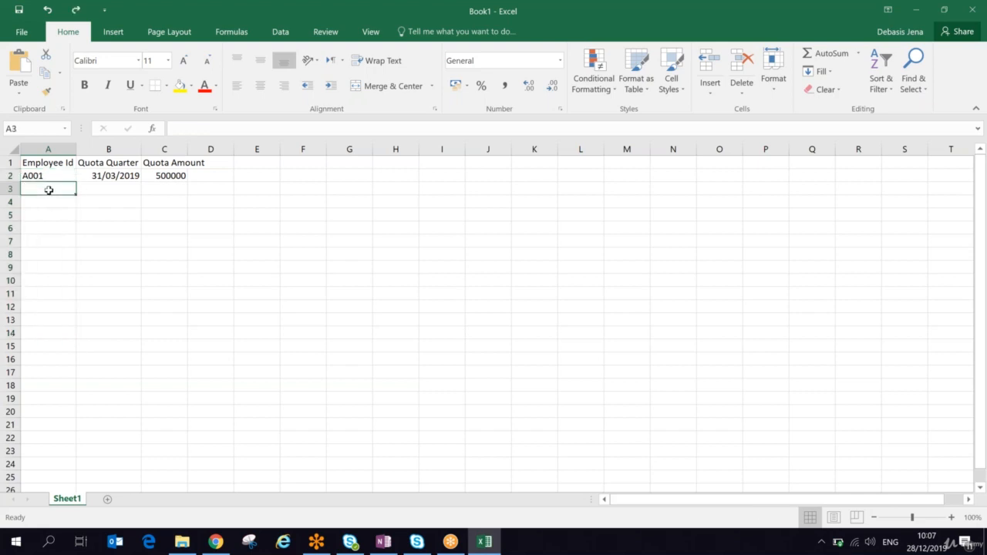
click(41, 175)
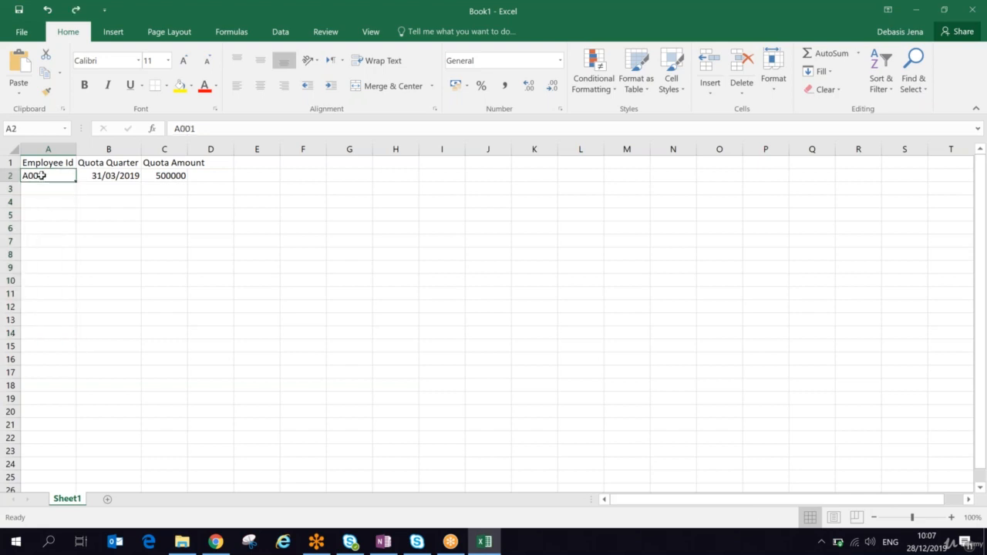
key(ctrl+c)
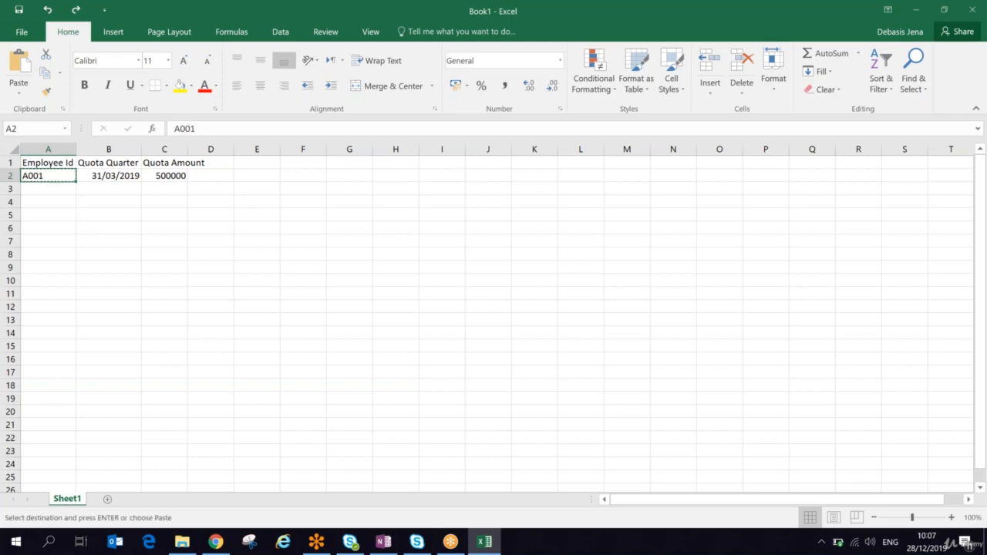
key(Down)
key(Down)
key(Down)
key(Up)
key(Up)
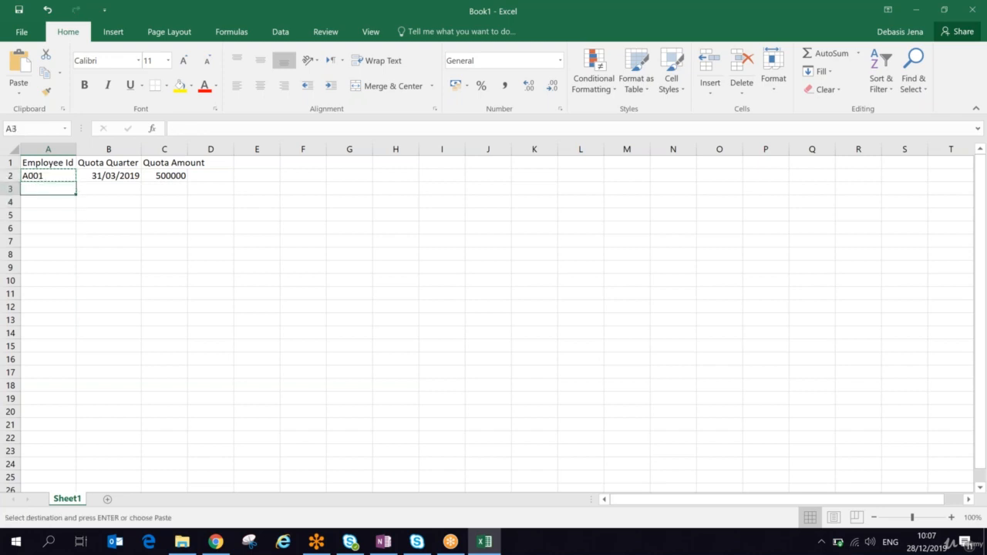
key(ctrl+v)
Complete the record in row 3 with quota quarter 2018-06-30 and quota amount 600000
key(Right)
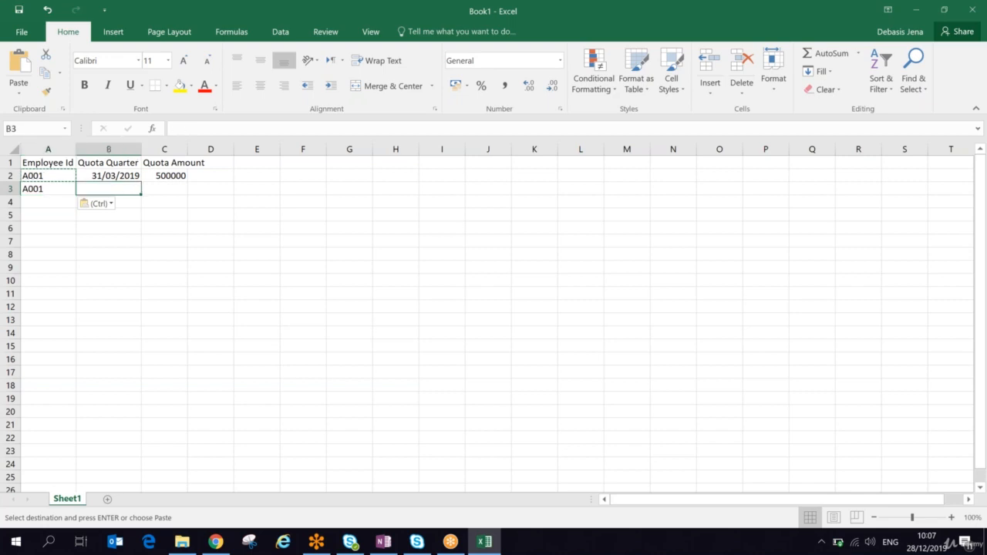
text(201)
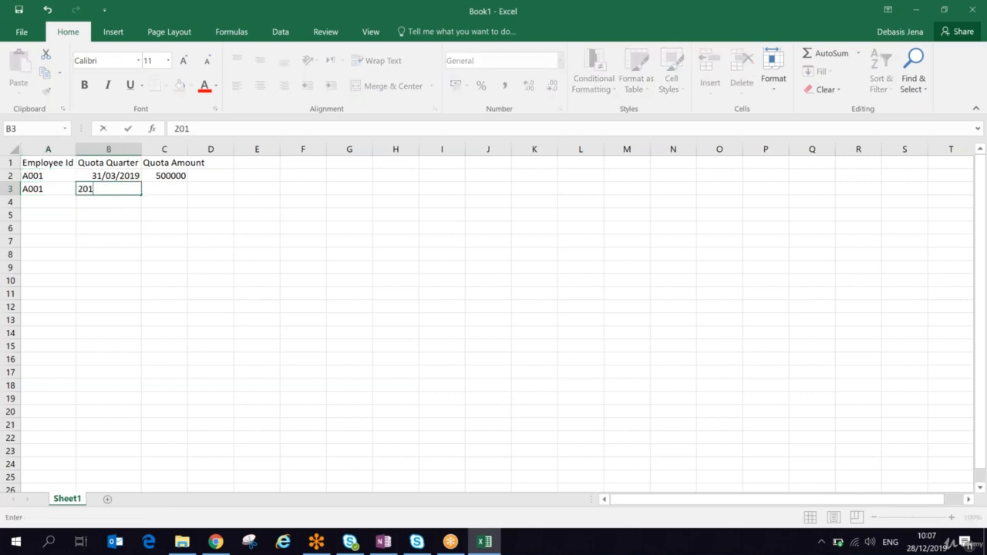
text(8-06-30)
key(Right)
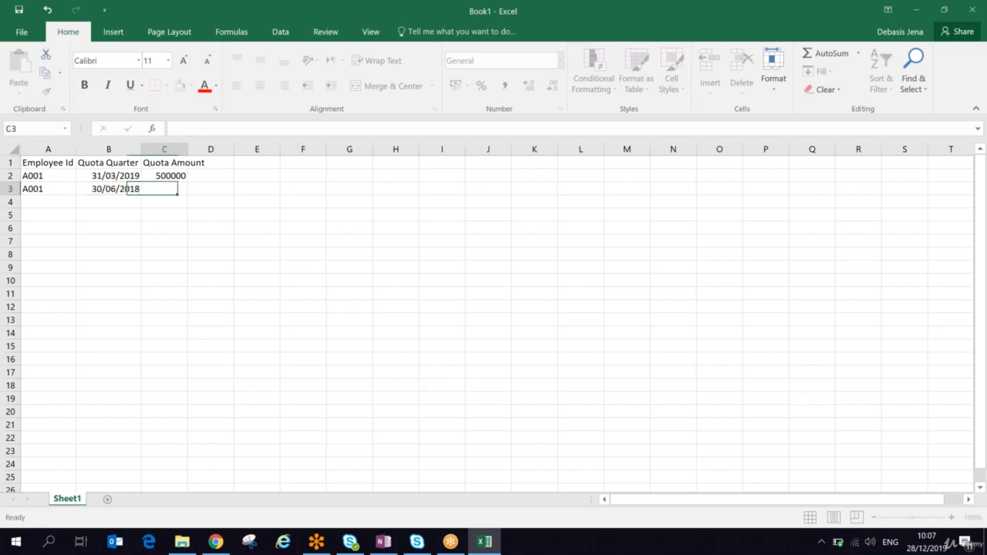
text(600000)
key(Return)
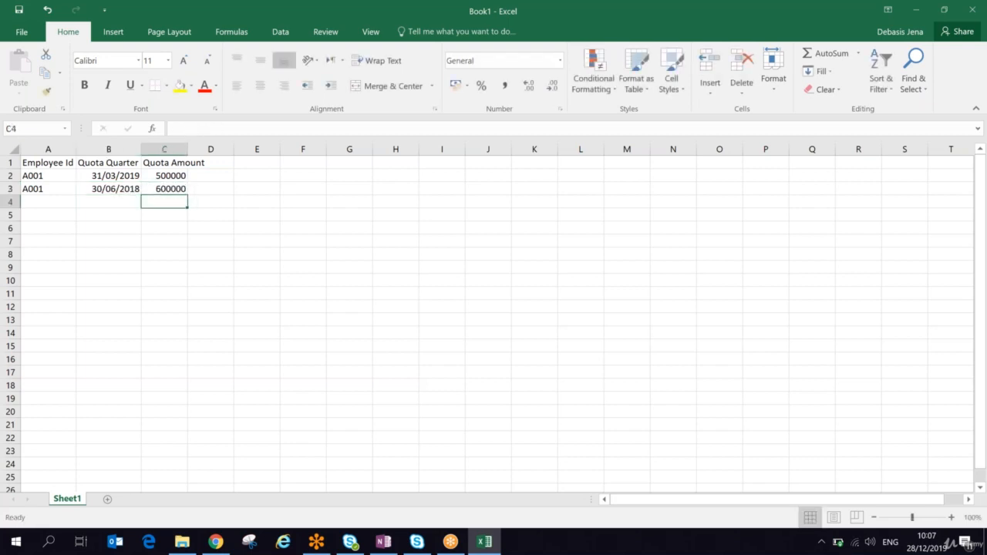
Enter a record in row 4 with the same employee ID as row 3, quota quarter 2019-09-30 and quota amount 600000
key(Left)
key(Left)
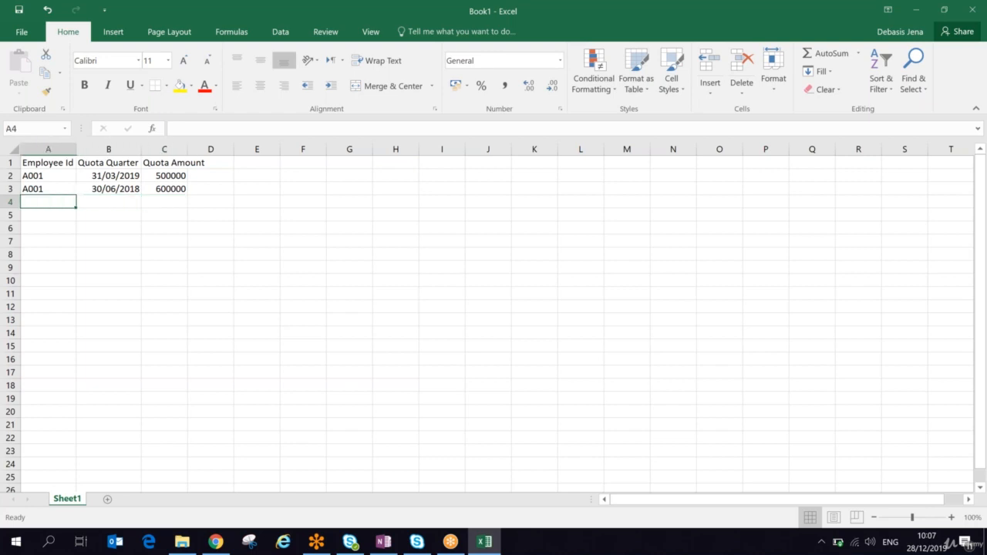
text(A001)
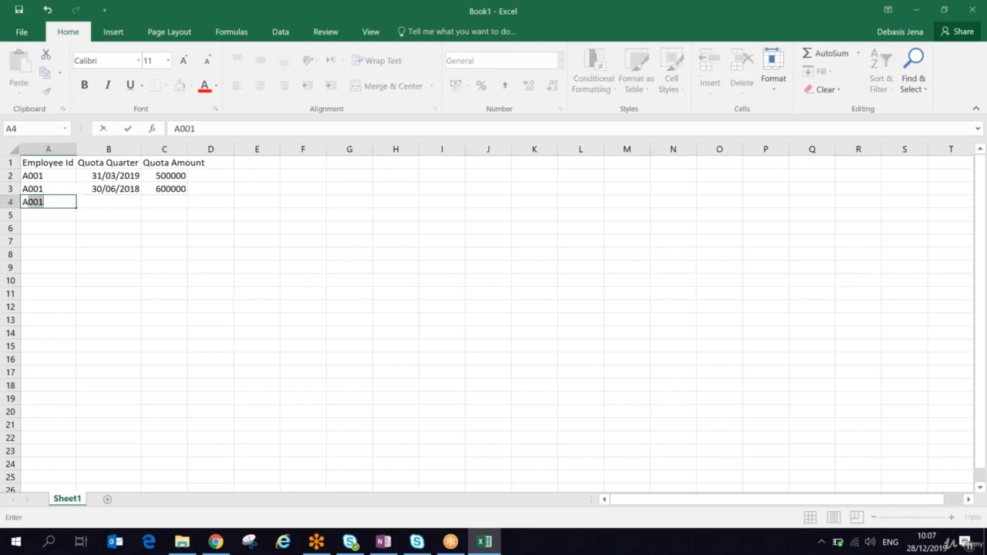
key(Tab)
text(2019)
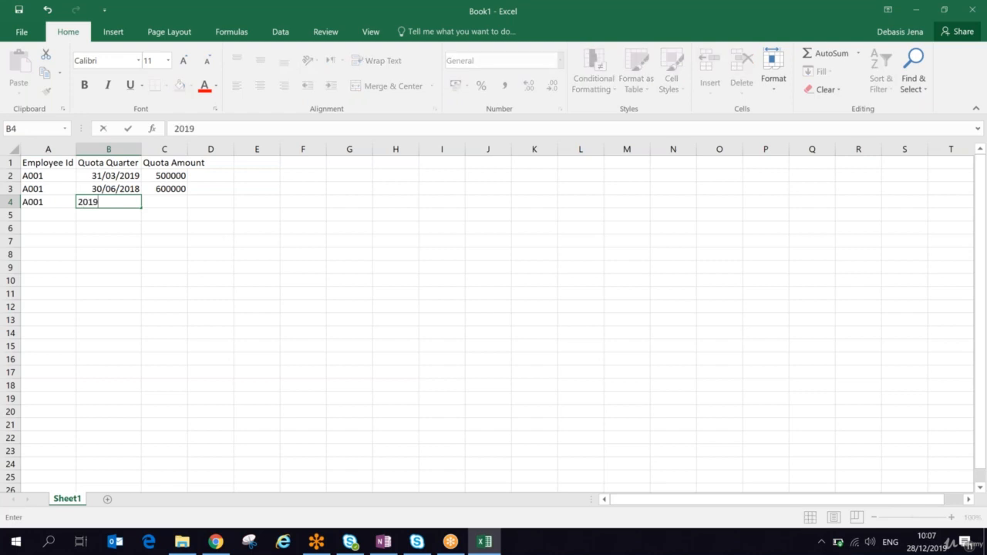
text(-09-30)
key(Tab)
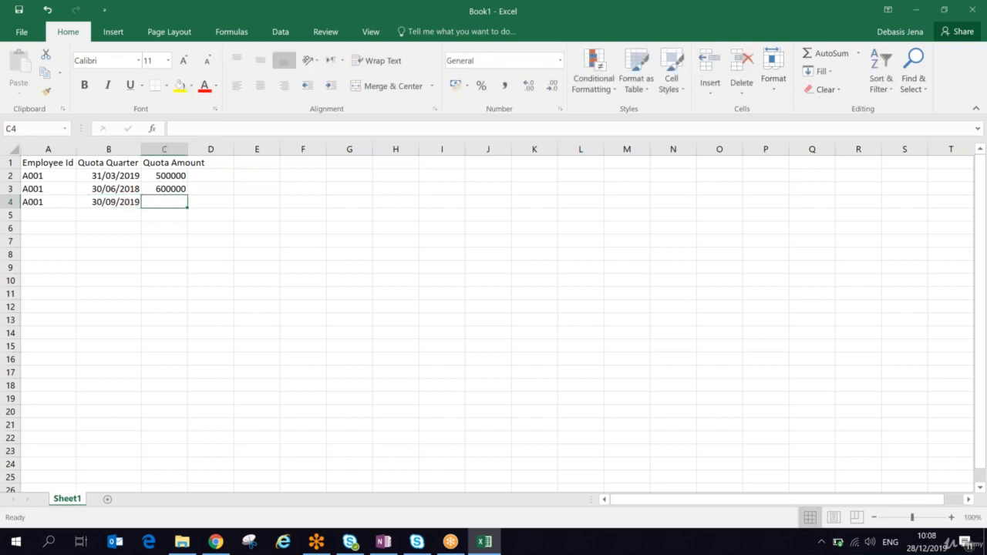
text(600000)
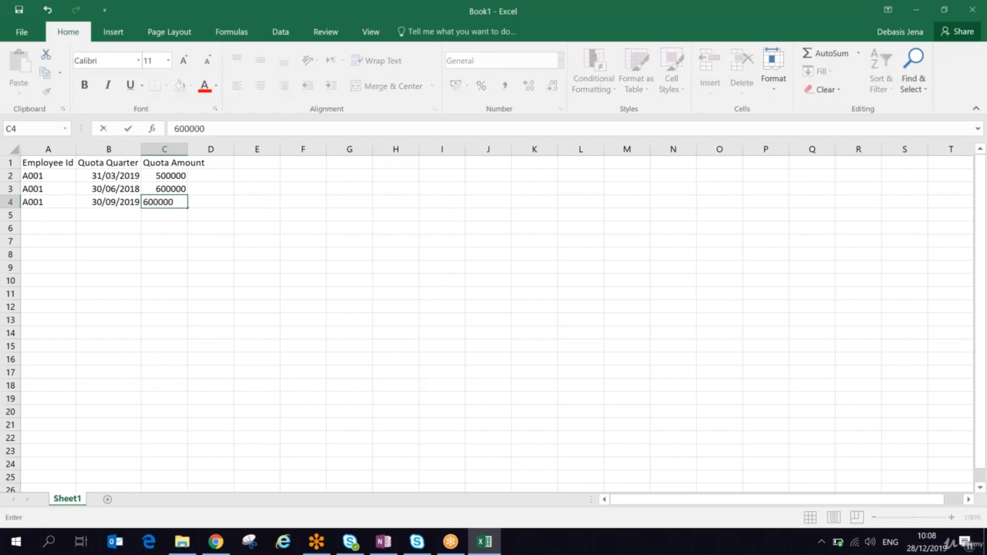
key(Return)
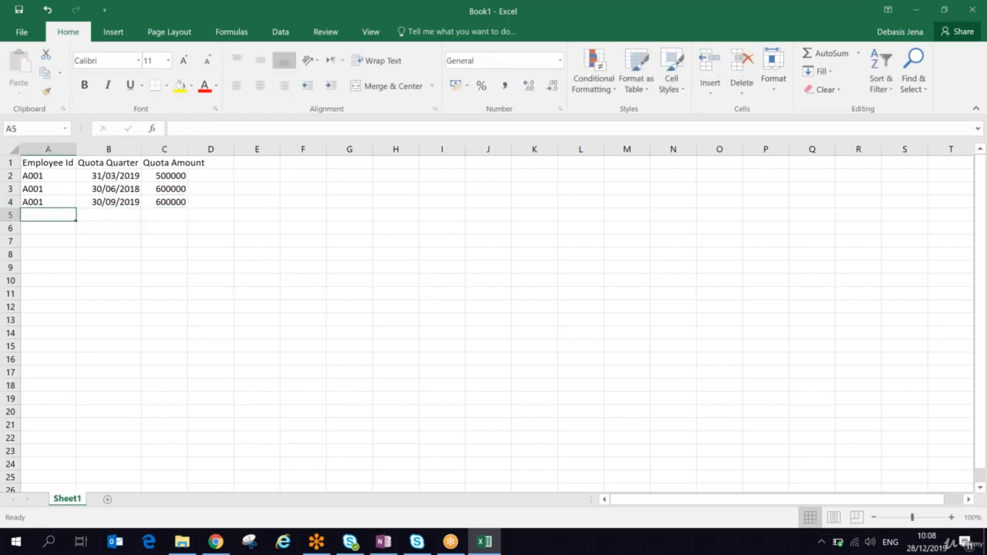
Enter a record in row 5 with the same employee ID as row 4, quota quarter 2019-12-31 and quota amount 500000
text(A001)
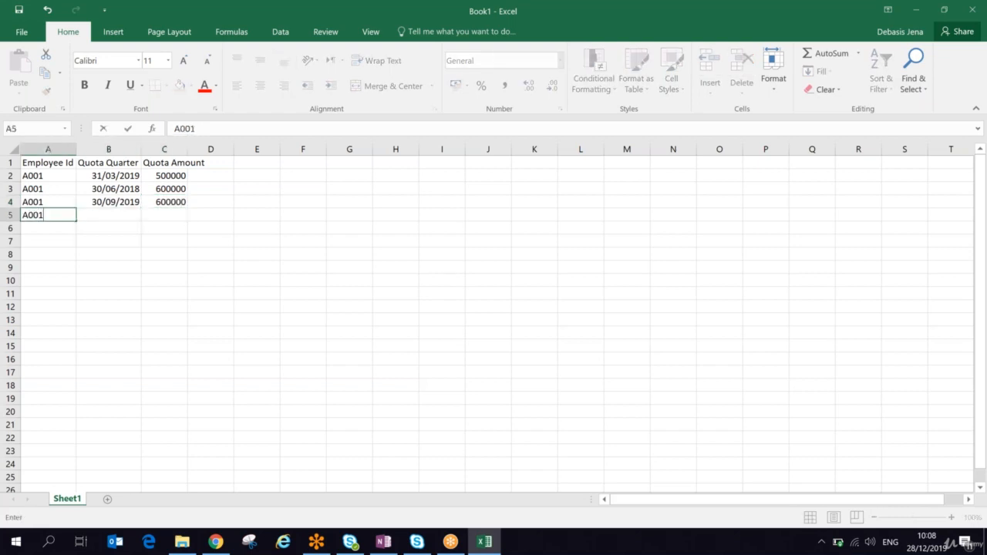
key(Tab)
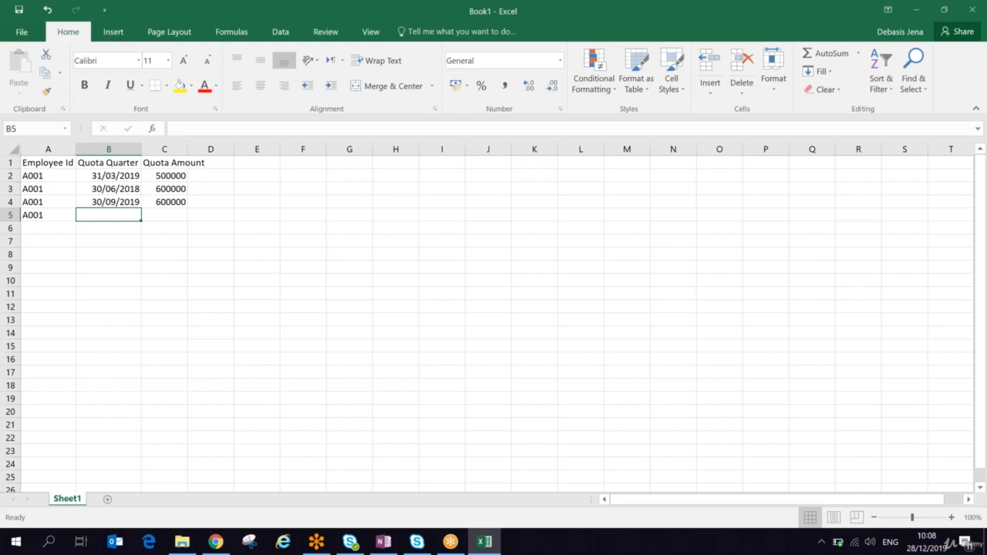
text(219)
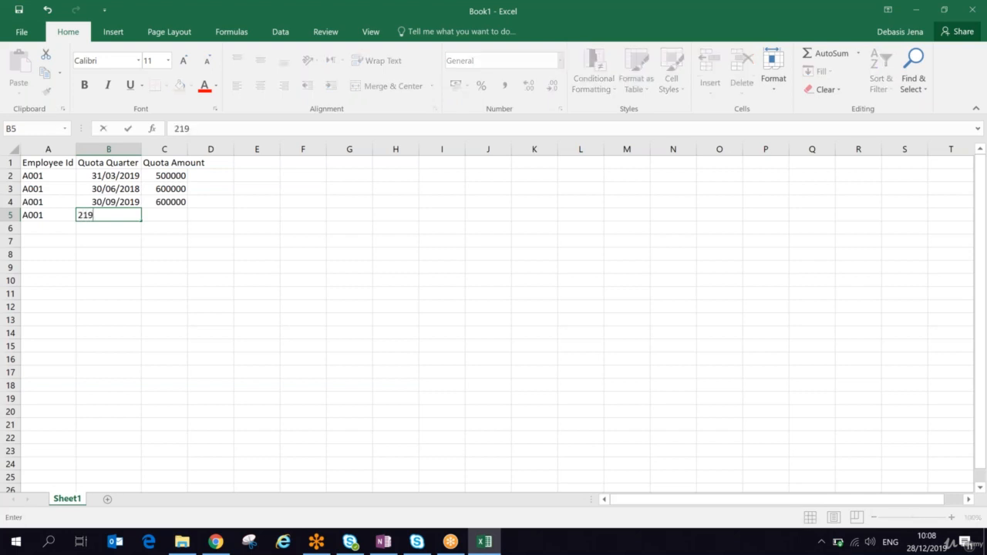
key(BackSpace)
text(019)
key(BackSpace)
key(BackSpace)
key(BackSpace)
key(BackSpace)
text(019-09-)
key(BackSpace)
key(BackSpace)
text(12-31)
key(Tab)
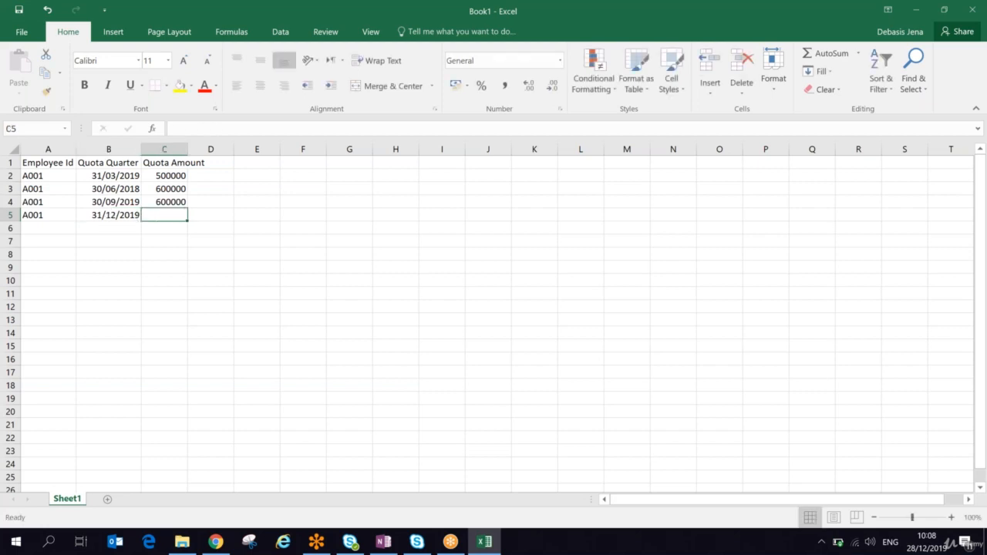
text(50)
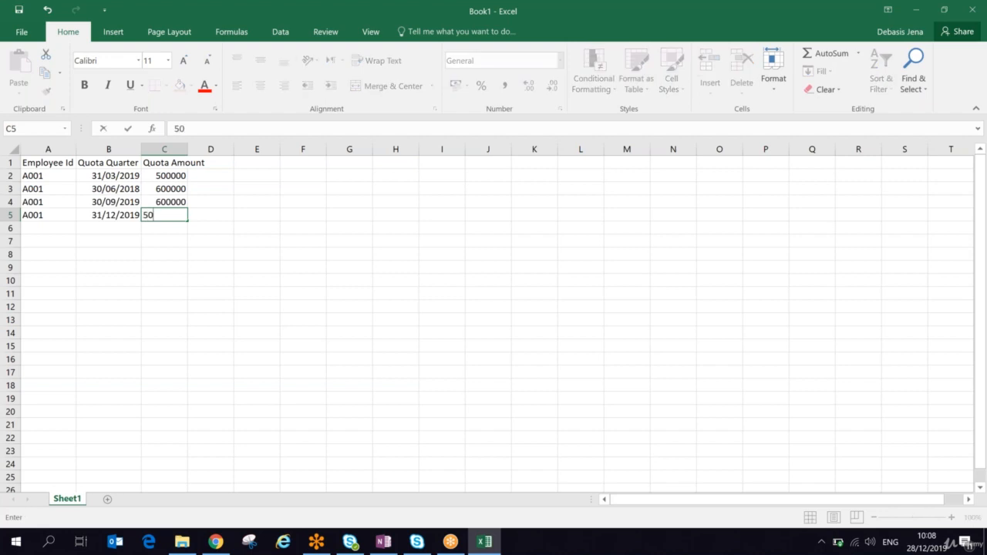
text(0000)
key(Down)
Enter a record in row 6 with the next employee ID in sequence, quota quarter 2019-03-31 and quota amount 500000
key(Left)
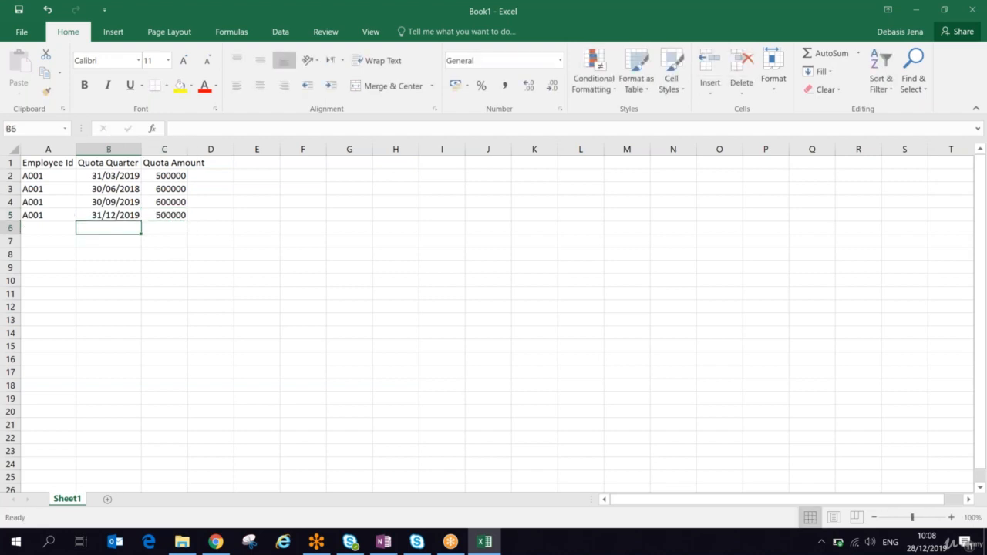
key(Left)
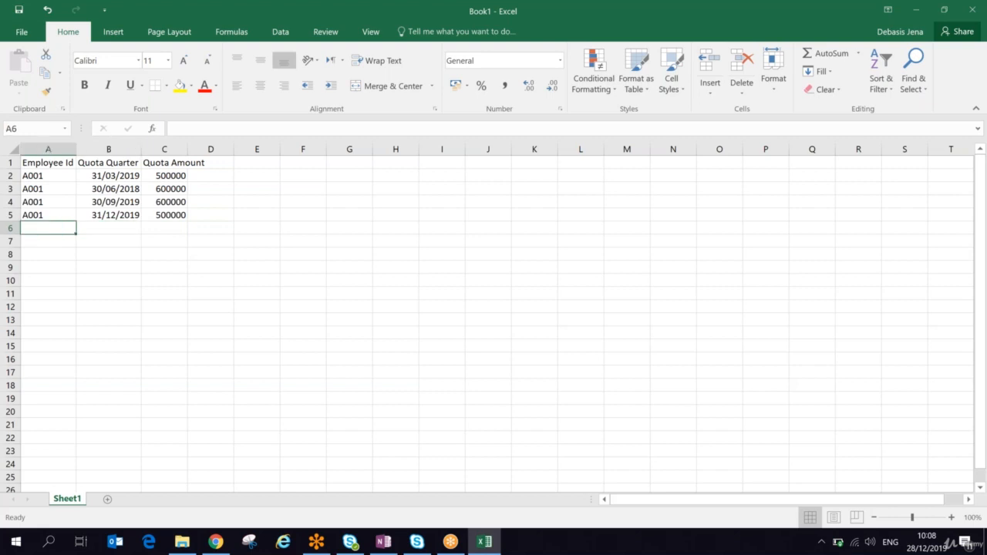
text(A001)
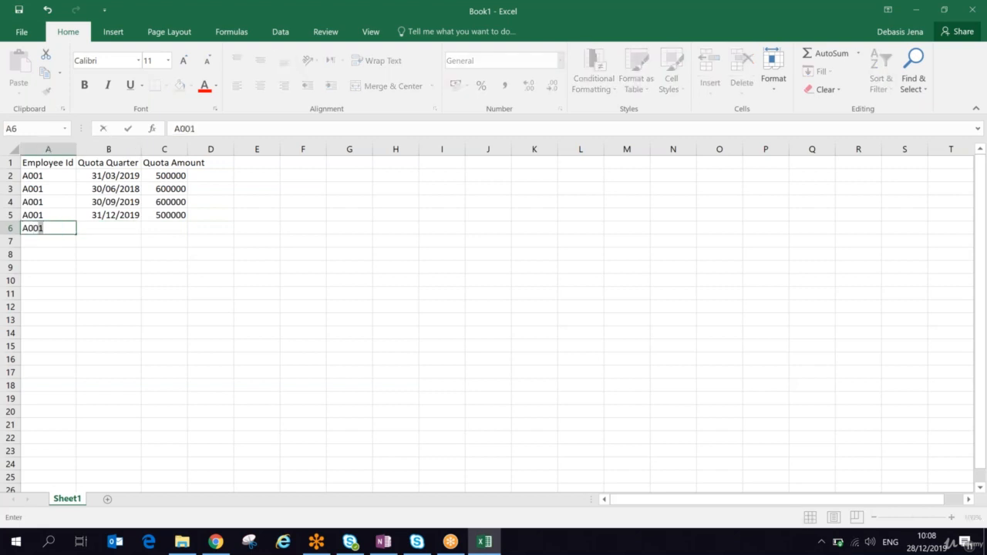
key(BackSpace)
text(2)
key(Tab)
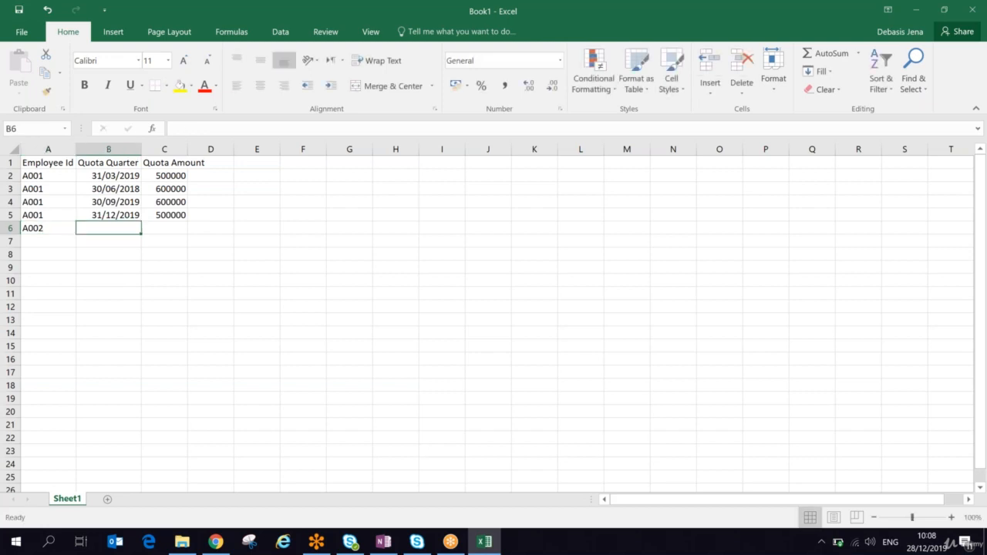
text(2019)
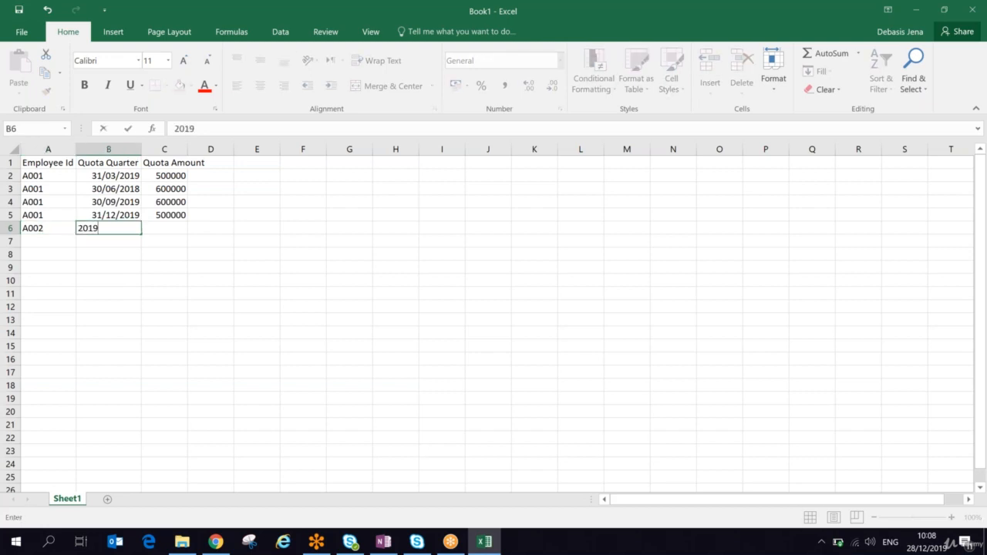
text(-03-31)
key(Tab)
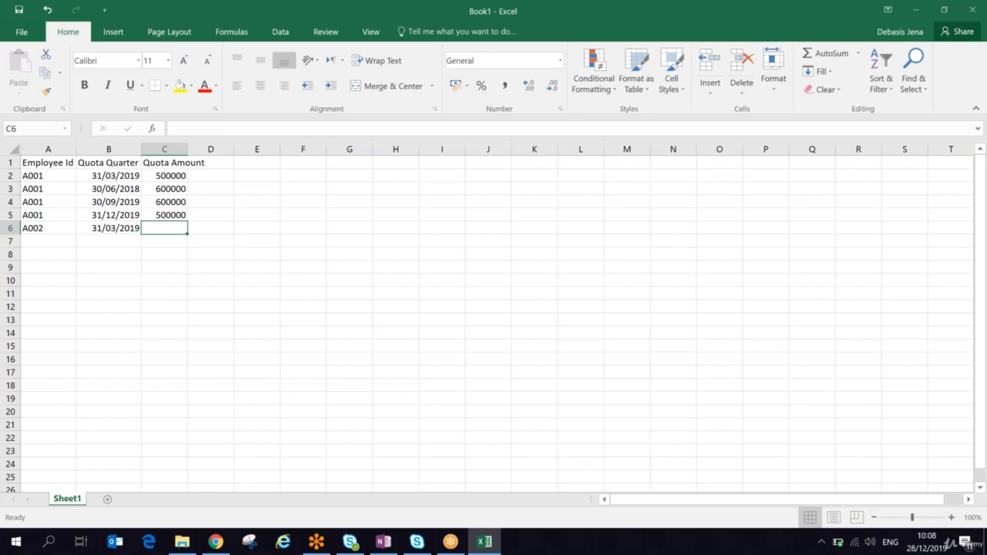
text(500000)
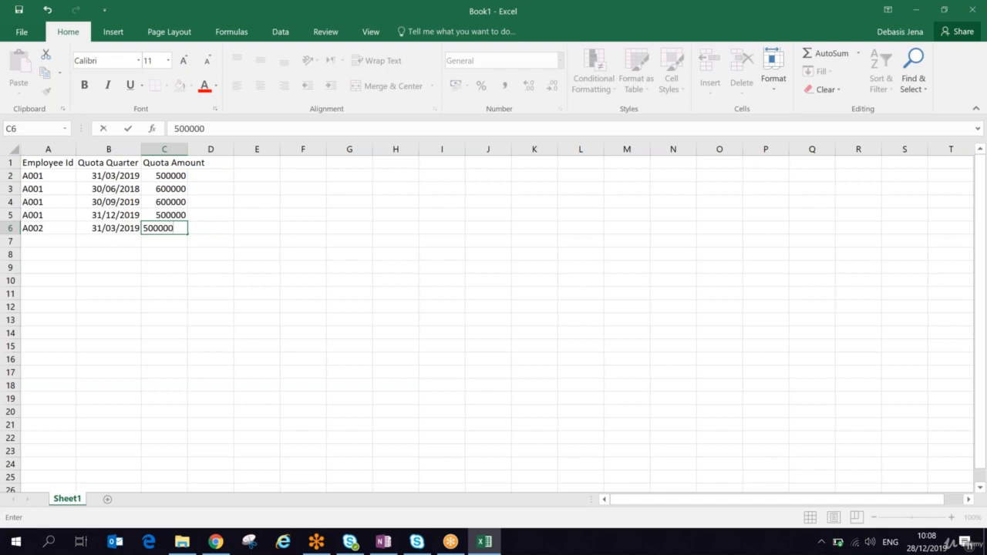
key(Right)
Copy the complete record in A6 to C6 into rows 7, 8 and 9
key(Left)
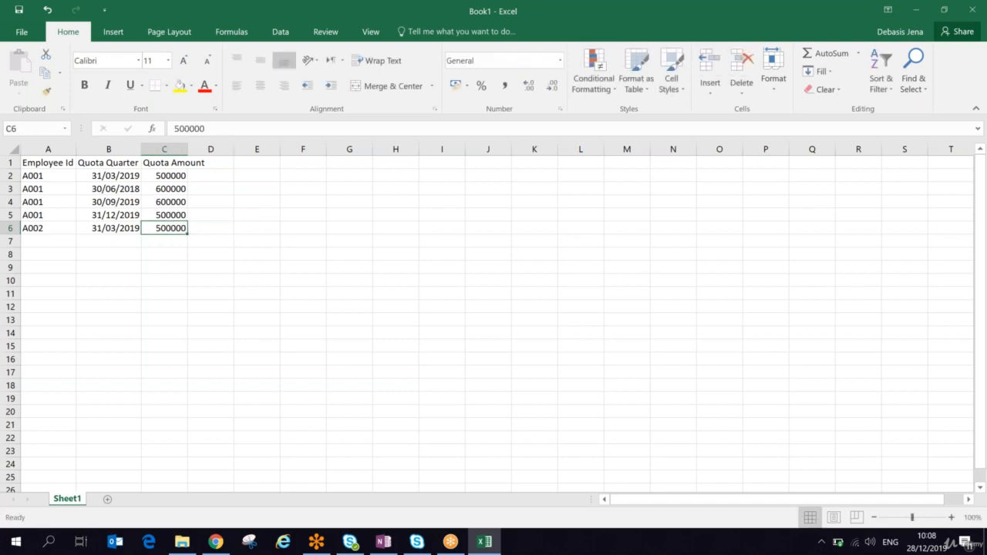
key(shift+Left)
key(shift+Left)
key(ctrl+c)
key(Down)
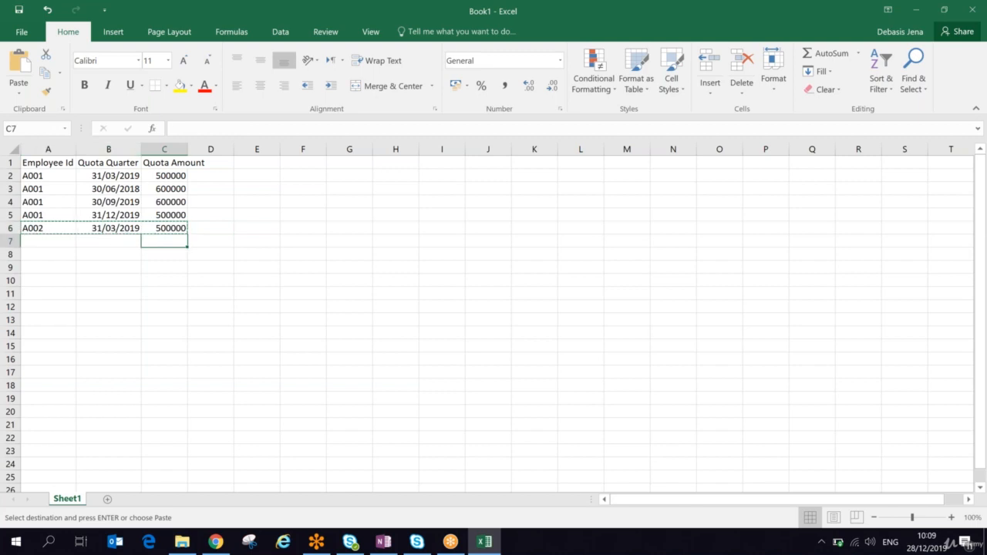
key(Left)
key(Left)
key(ctrl+v)
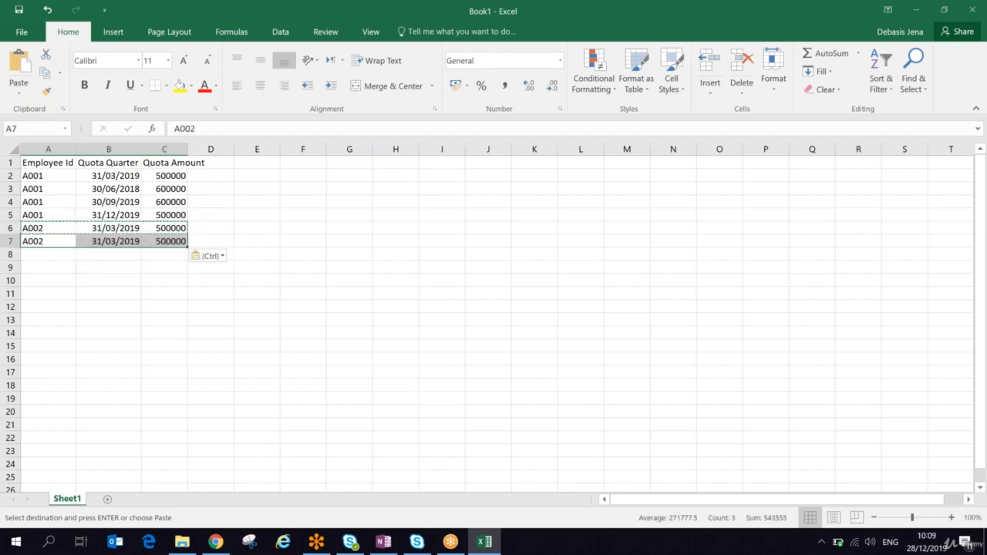
key(Down)
key(ctrl+v)
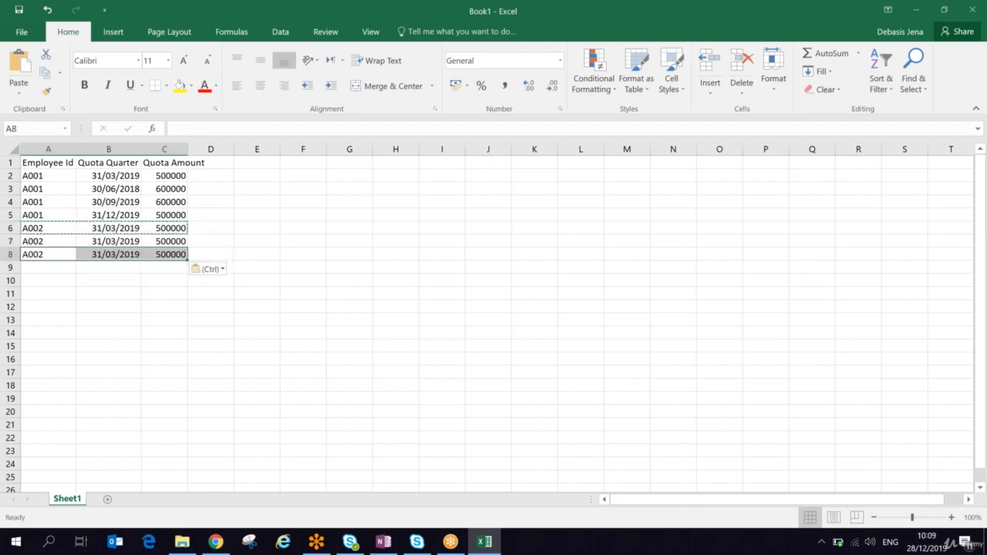
key(Down)
key(ctrl+v)
key(Down)
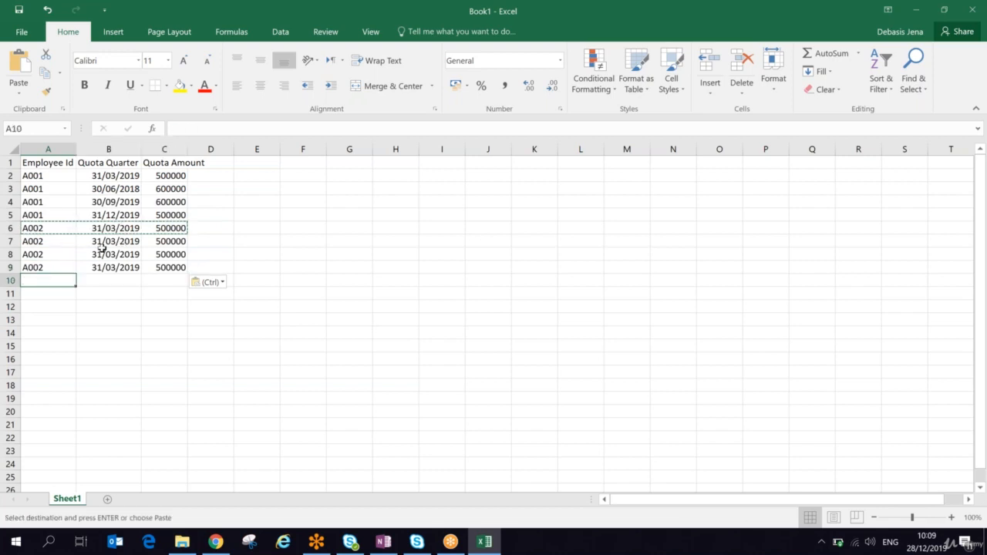
Try to copy the quota quarter date from cell B3 into B6
click(127, 188)
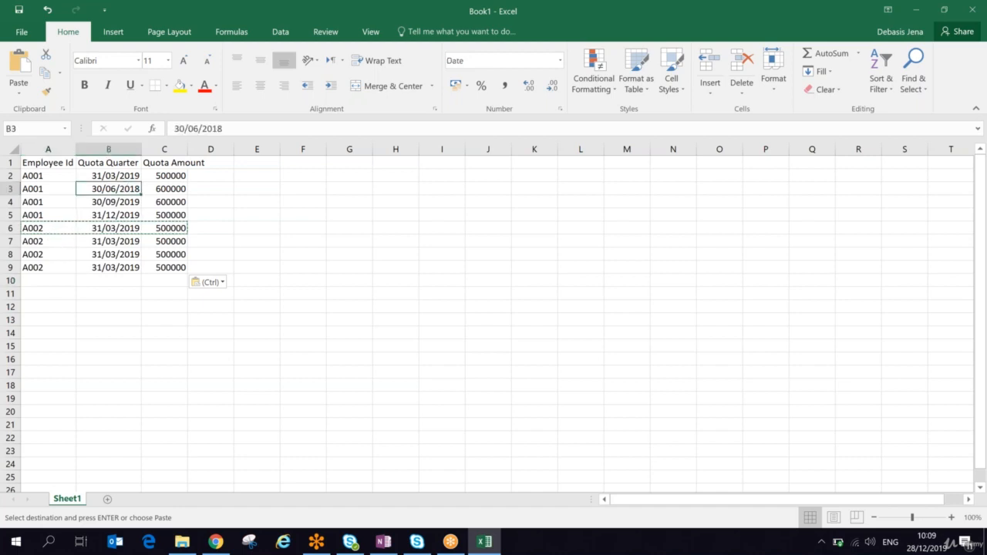
key(ctrl+c)
click(121, 225)
key(ctrl+v)
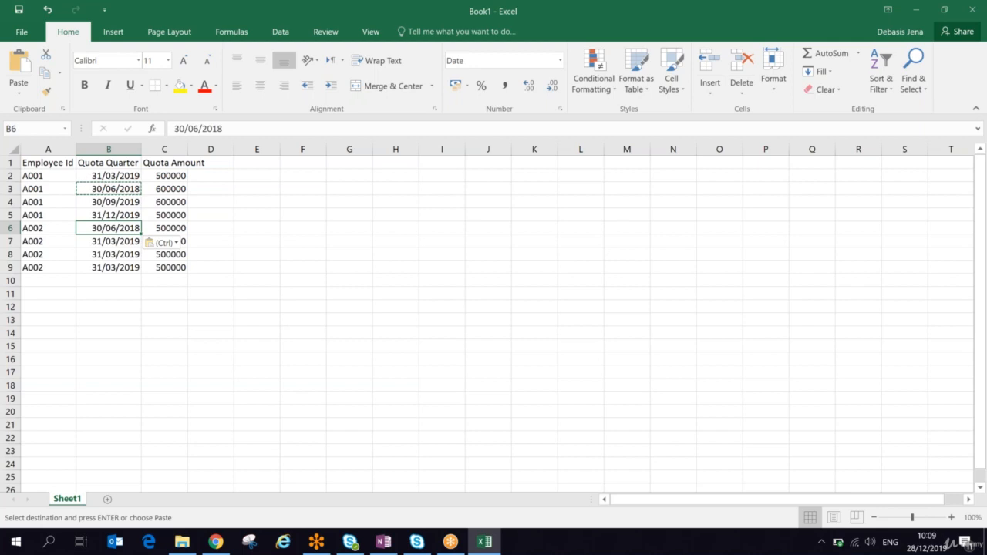
key(ctrl+z)
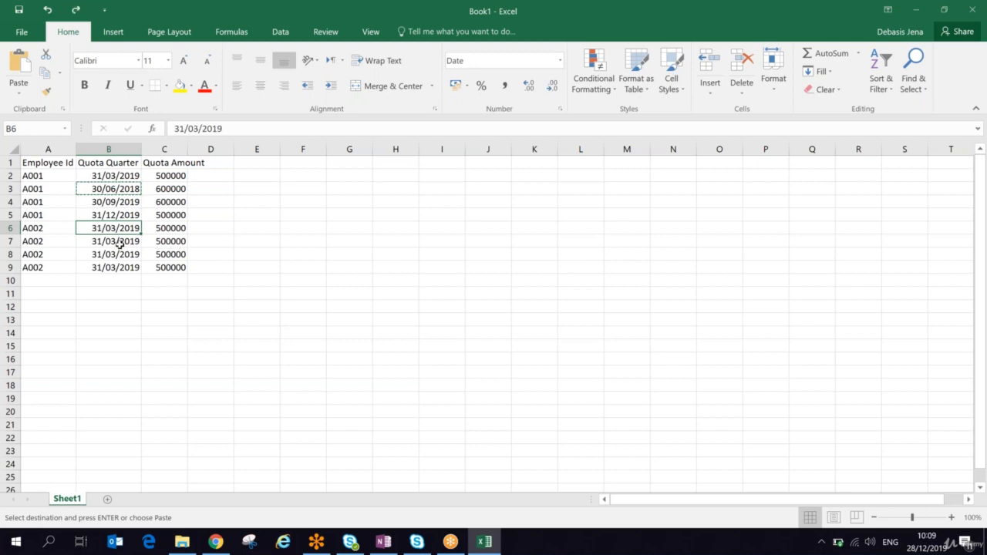
Copy the quota quarter date 30/09/2019 from cell B4 into B8
click(120, 243)
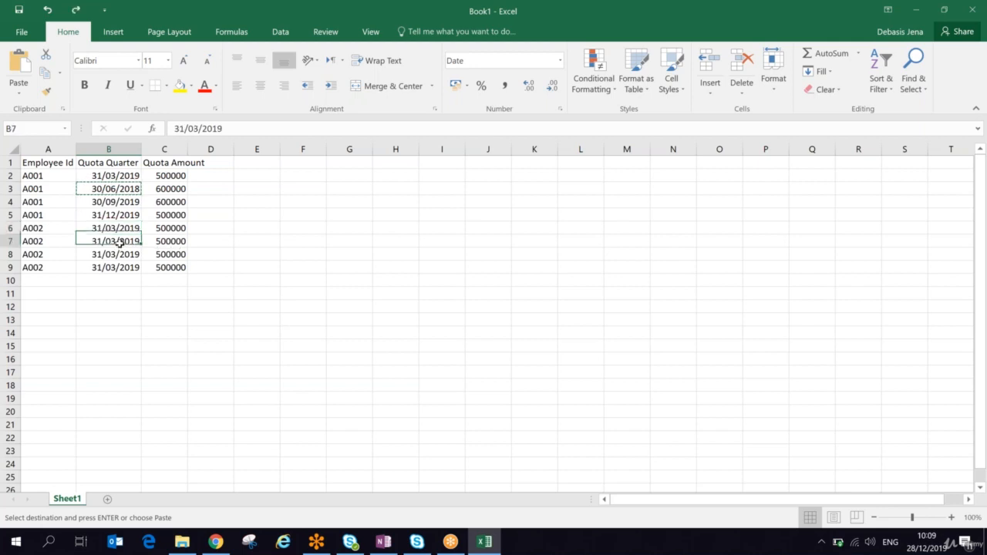
click(119, 201)
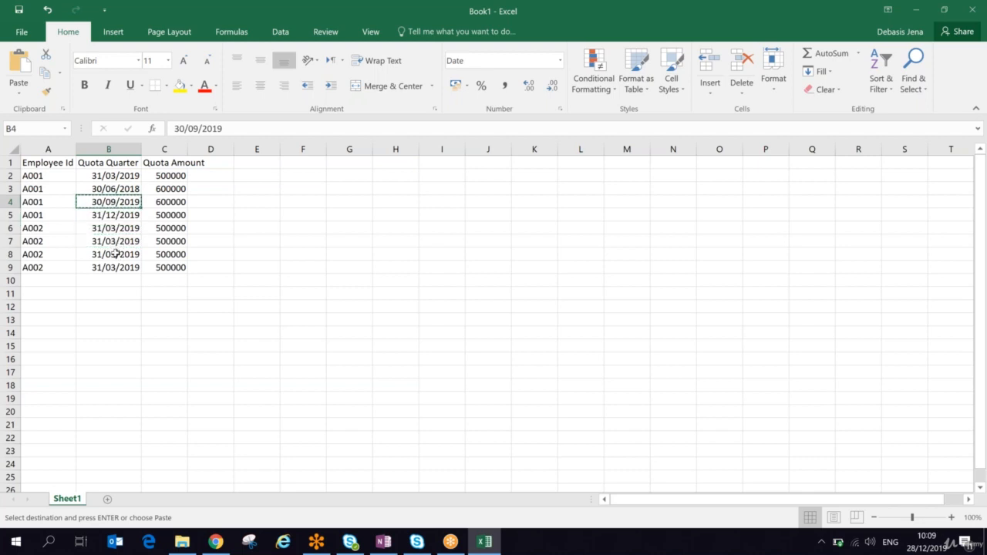
click(117, 255)
key(ctrl+v)
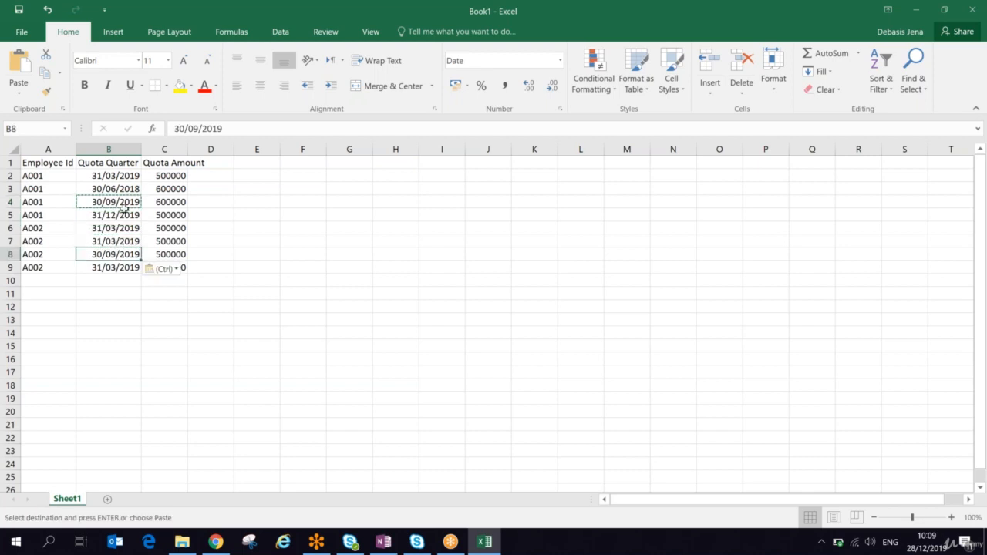
Copy the quota quarter date 30/06/2018 from cell B3 into B7
click(124, 188)
key(ctrl+c)
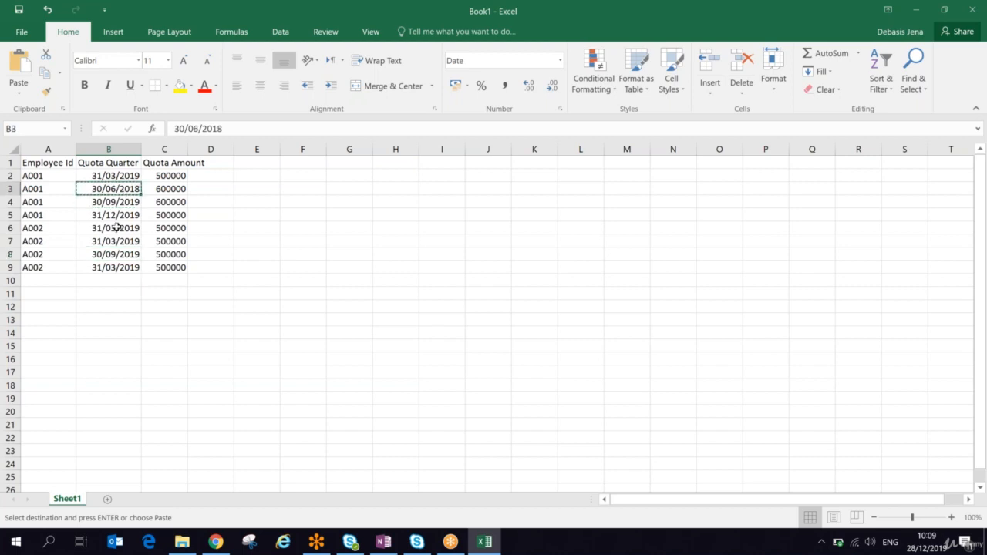
click(117, 228)
click(117, 242)
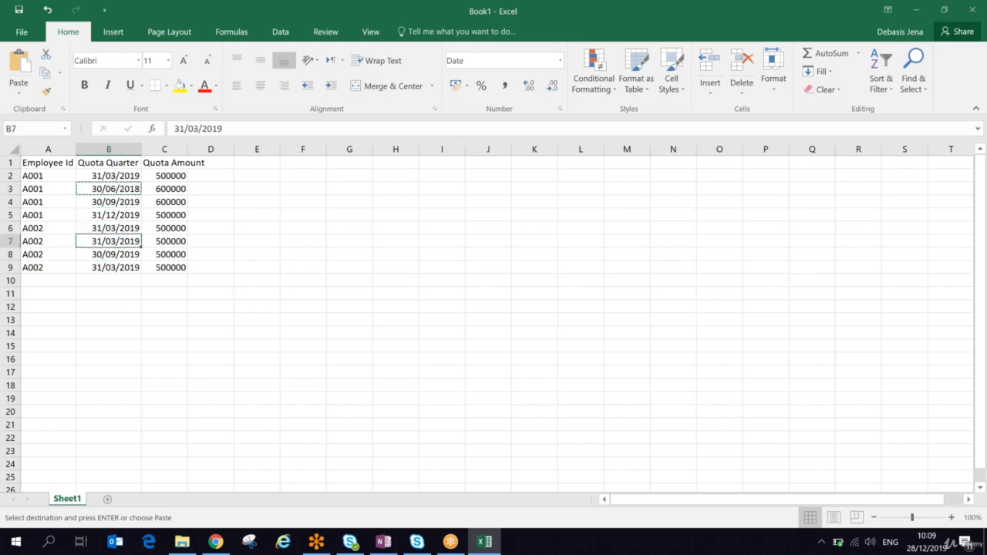
key(ctrl+v)
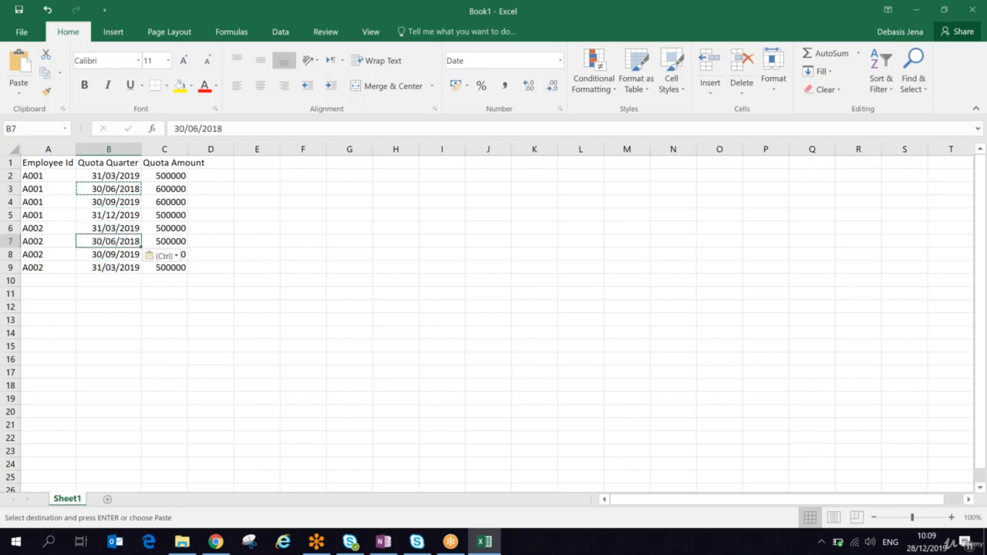
Copy the quota quarter date 31/12/2019 from cell B5 into B9
click(111, 215)
key(ctrl+c)
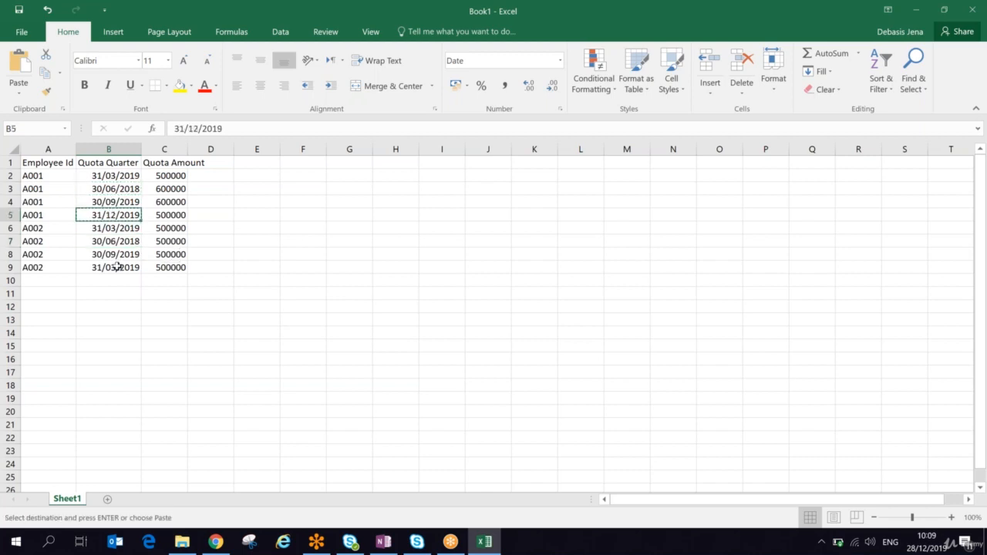
click(117, 267)
key(ctrl+v)
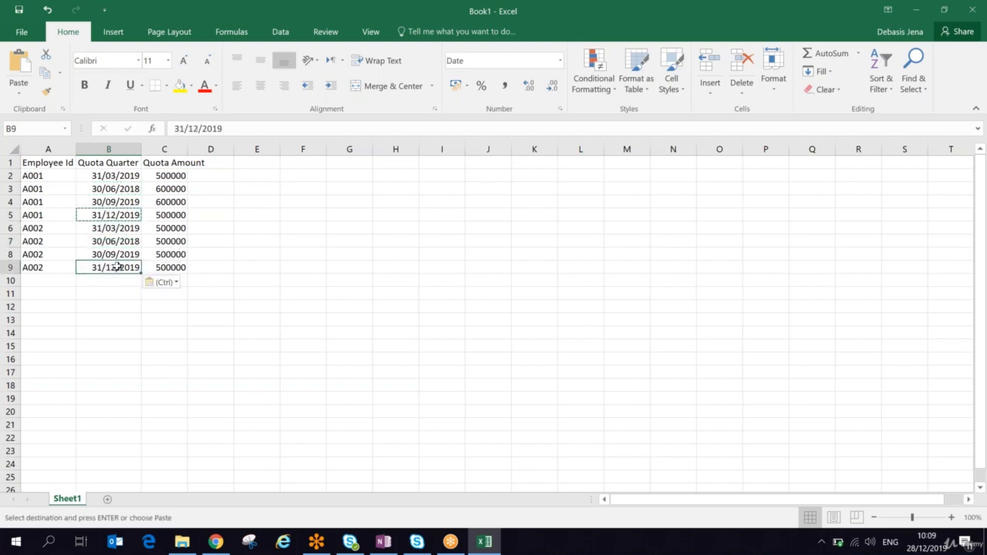
Set the quota amounts in C6 to C9 to 700000, 750000, 800000 and 650000
click(174, 228)
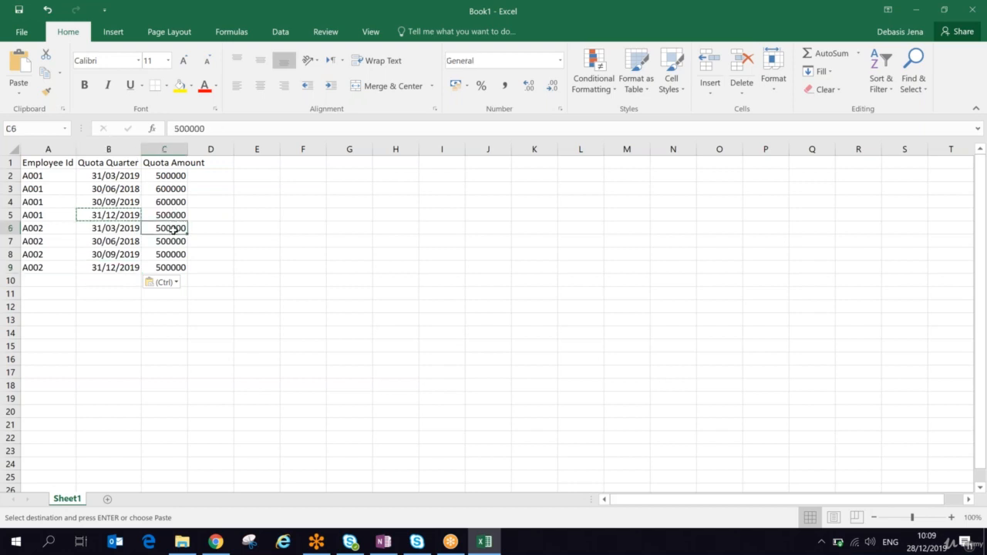
text(70000)
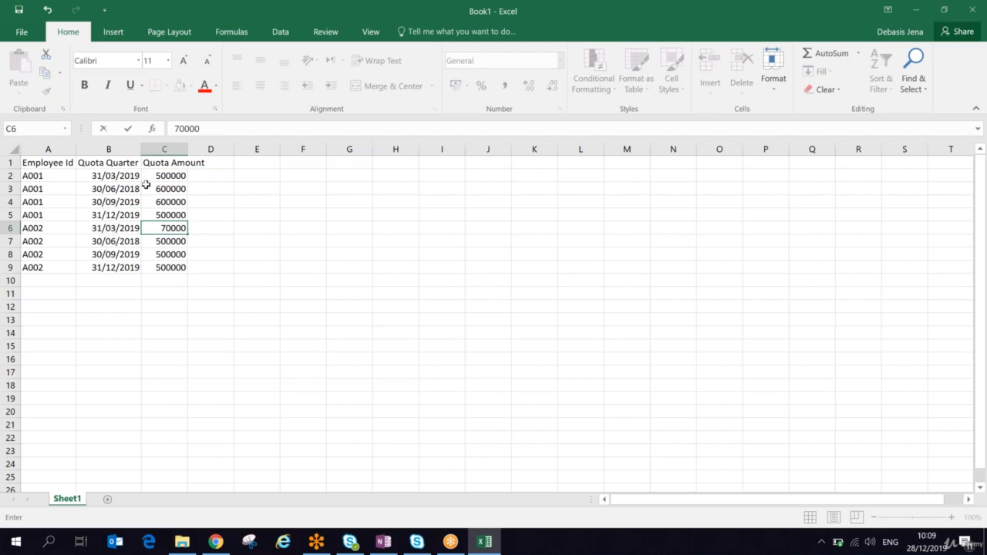
text(0)
click(164, 244)
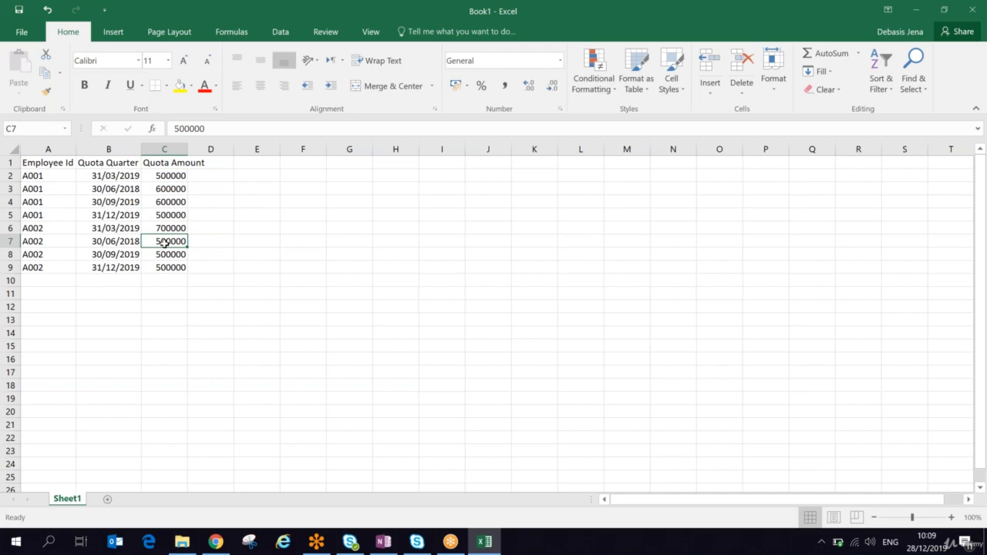
text(750000)
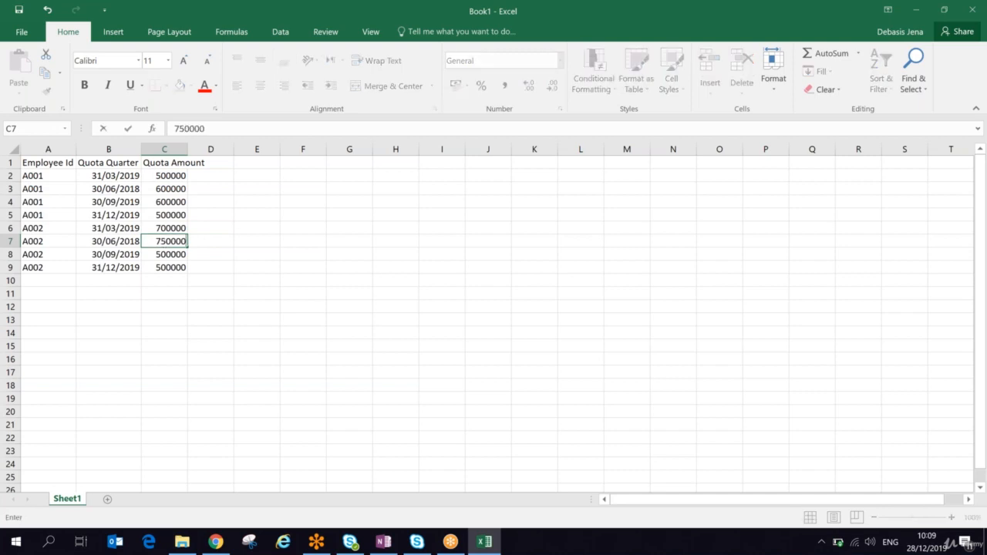
click(165, 255)
text(8)
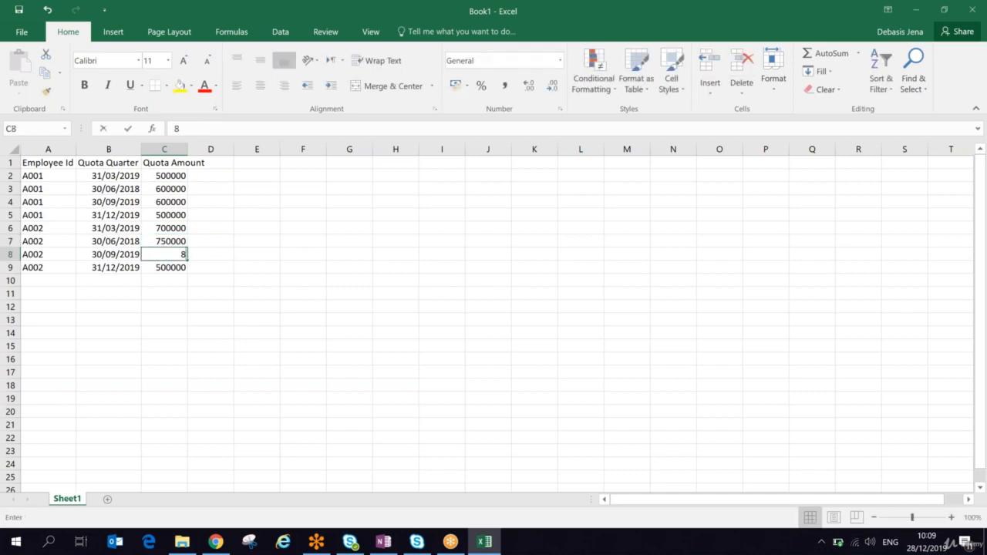
text(00000)
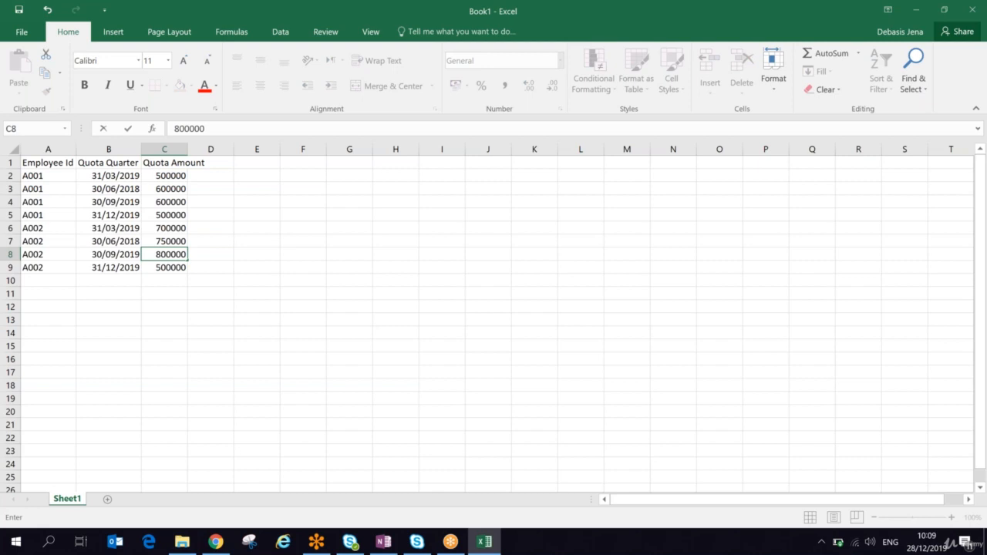
click(171, 266)
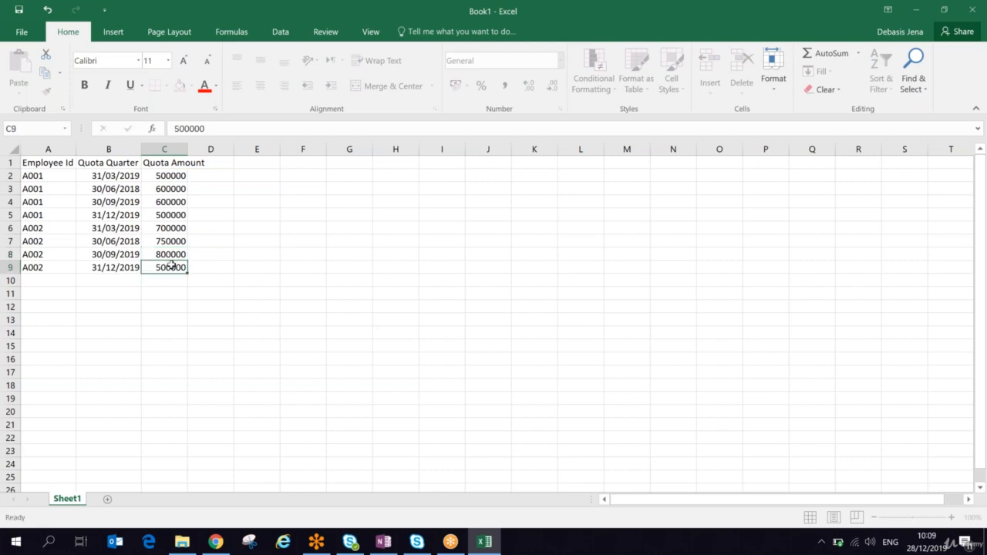
text(650000)
click(231, 262)
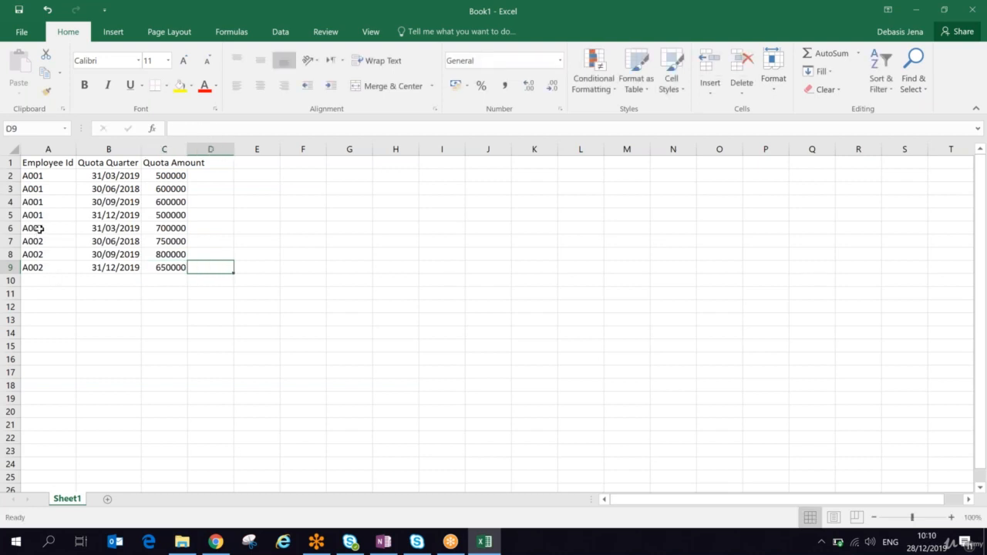
Copy the second employee's four records in A6 to C9 into the rows starting at A10
drag(39, 228, 180, 267)
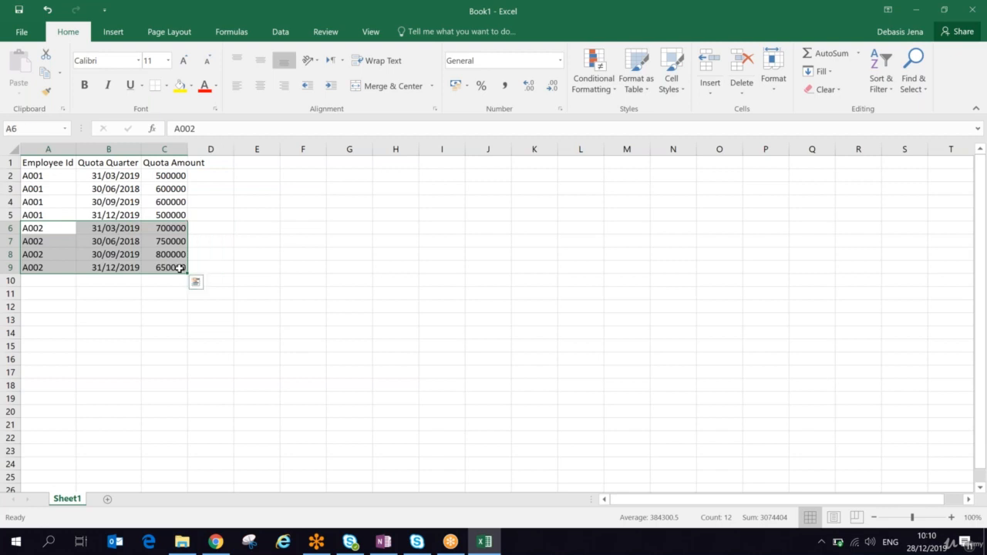
key(ctrl+c)
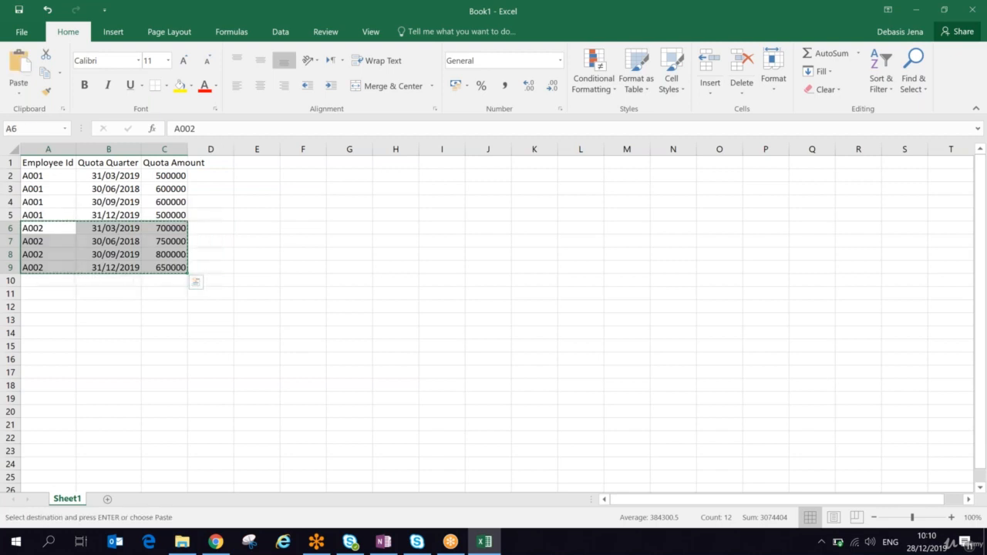
click(60, 280)
key(ctrl+v)
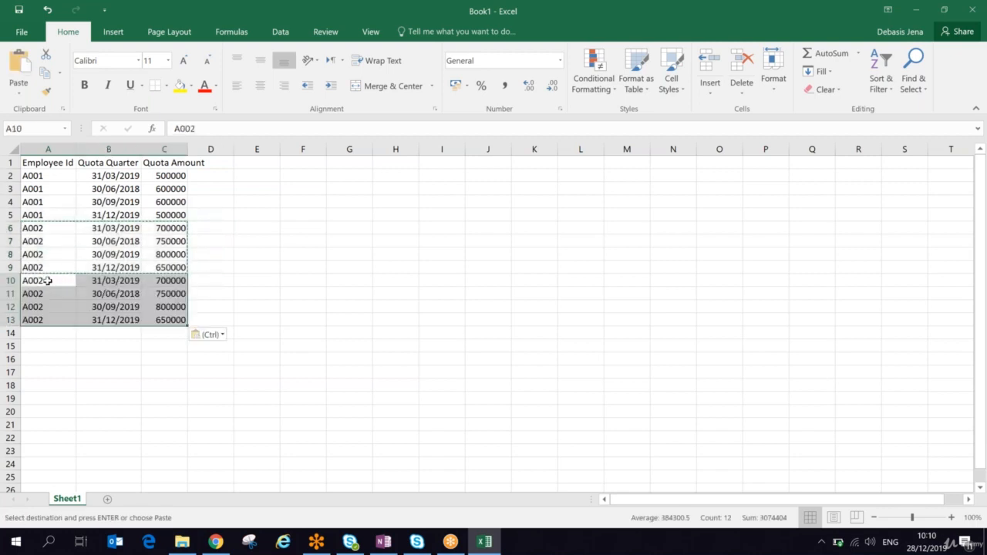
key(Return)
Change the employee ID in cell A10 to the next one in sequence, ending in 3
key(F2)
key(BackSpace)
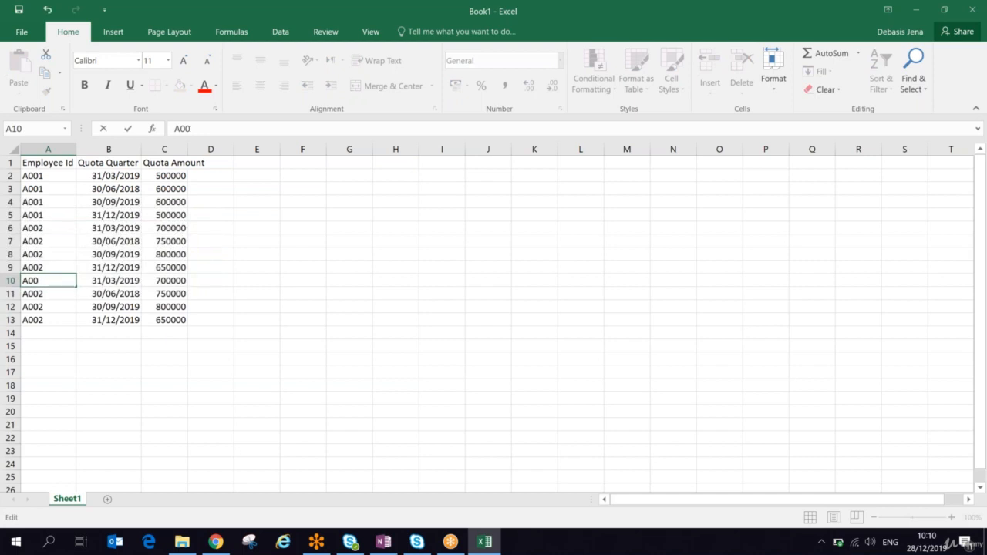
text(3)
key(Return)
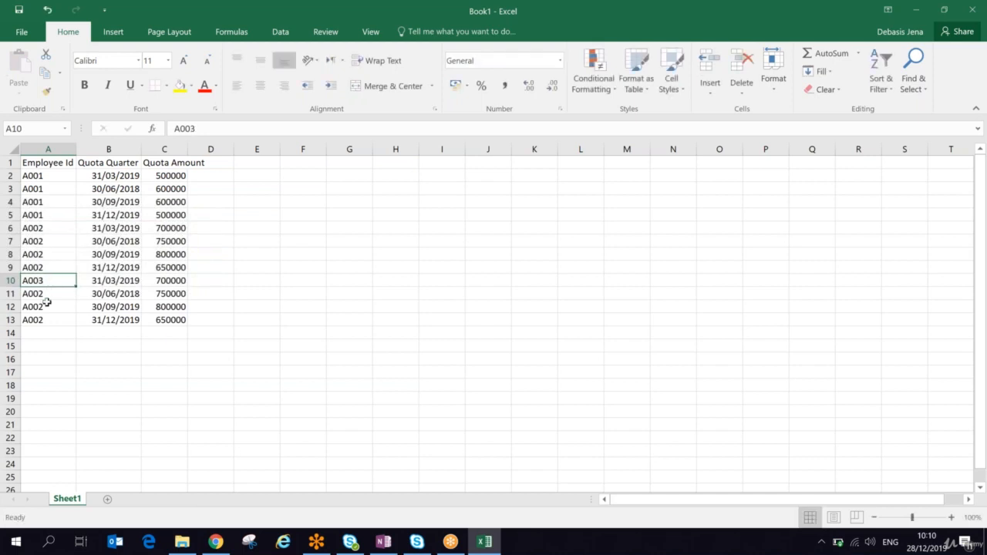
Copy the employee ID from cell A10 into A11 to A13
click(48, 302)
click(47, 285)
key(ctrl+c)
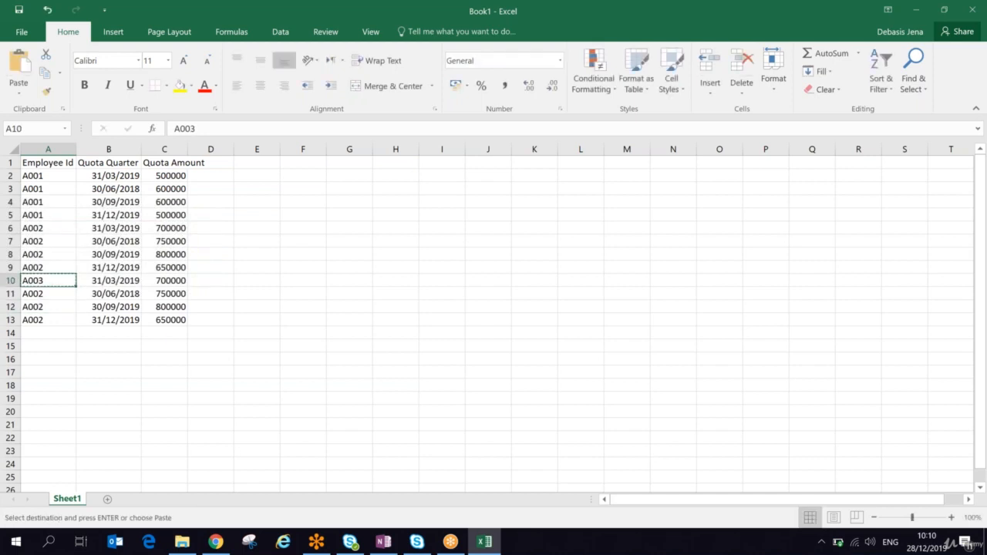
click(47, 293)
drag(47, 293, 55, 319)
key(ctrl+v)
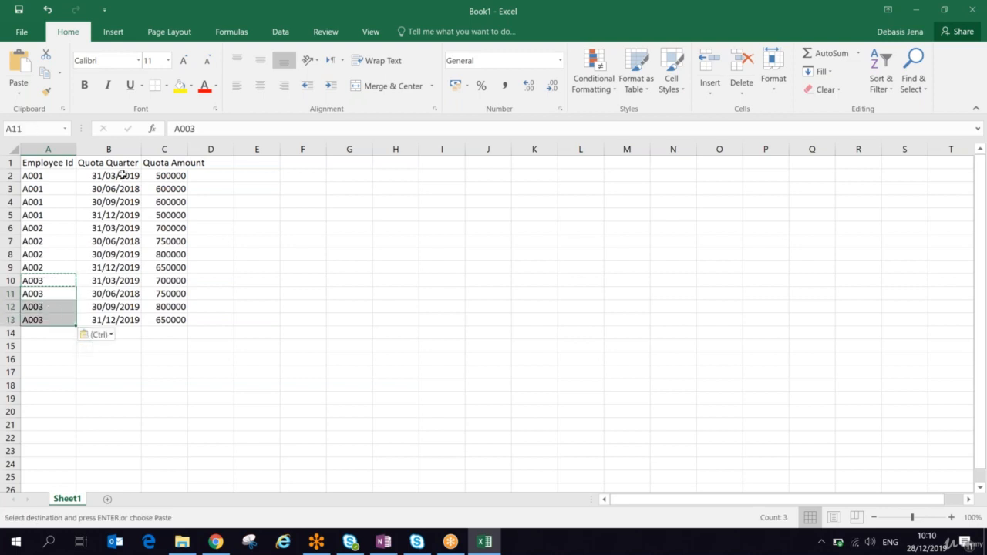
Copy the four quota quarter dates in B2 to B5 over the dates in B10 to B13
drag(126, 174, 134, 214)
key(ctrl+c)
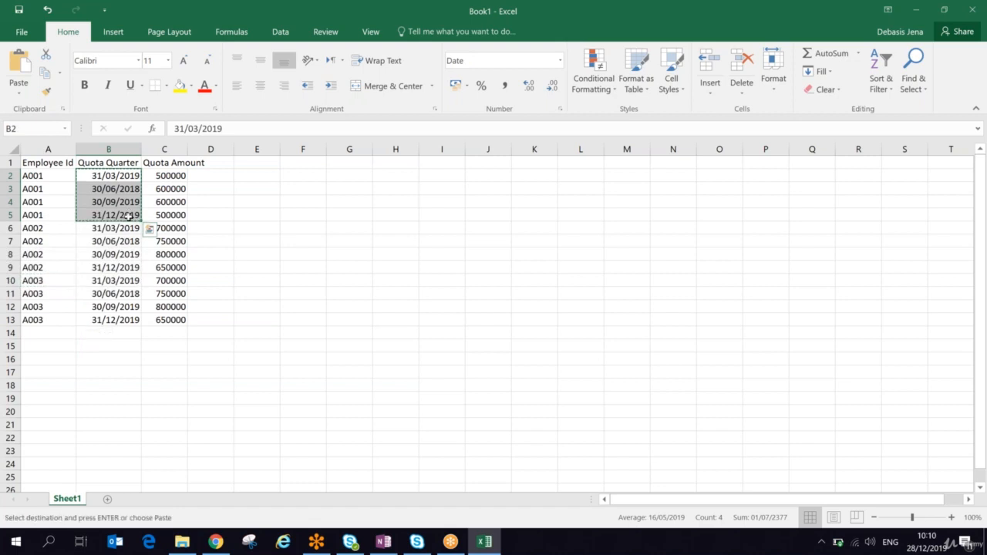
drag(113, 281, 124, 320)
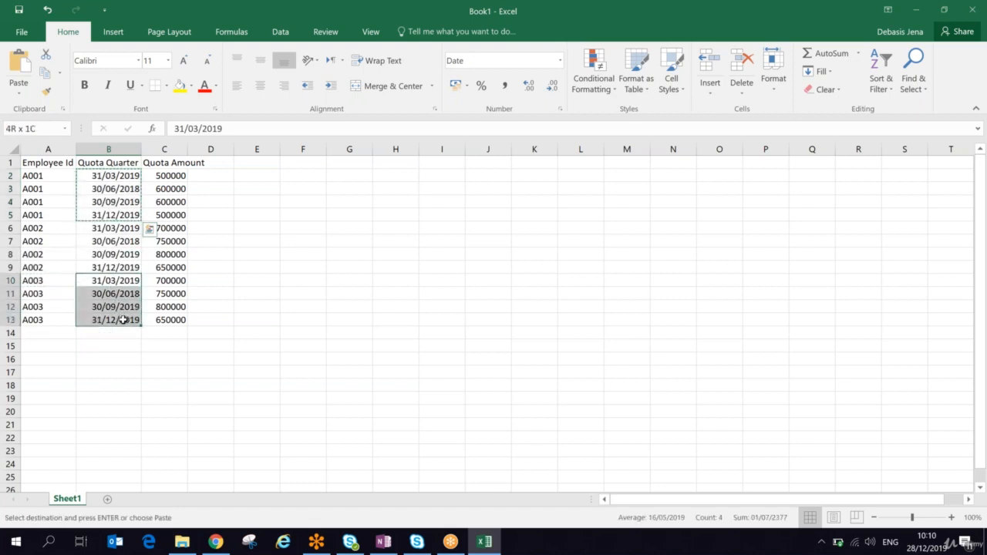
key(ctrl+v)
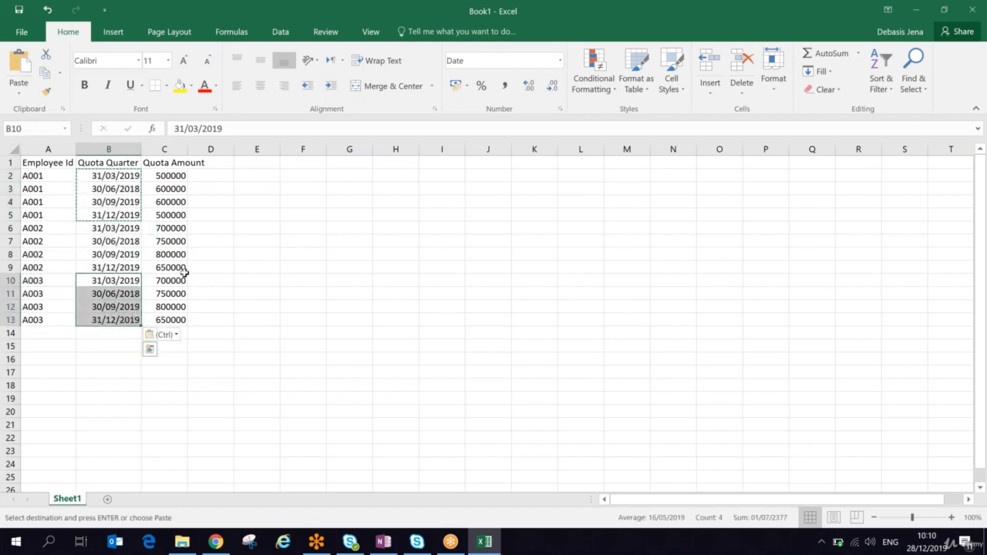
Set the quota amounts in C10 to C13 to 400000, 450000, 500000 and 400000
click(171, 282)
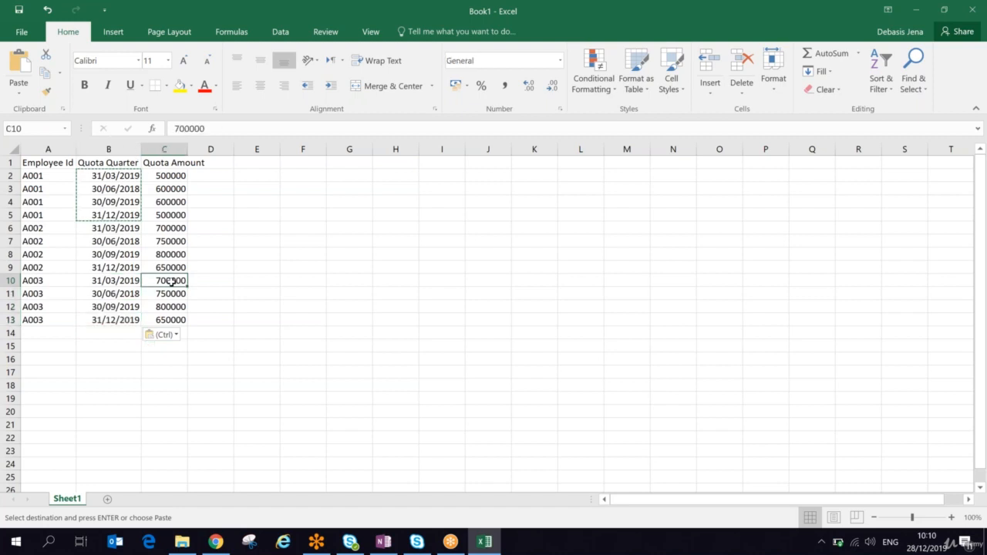
text(400000)
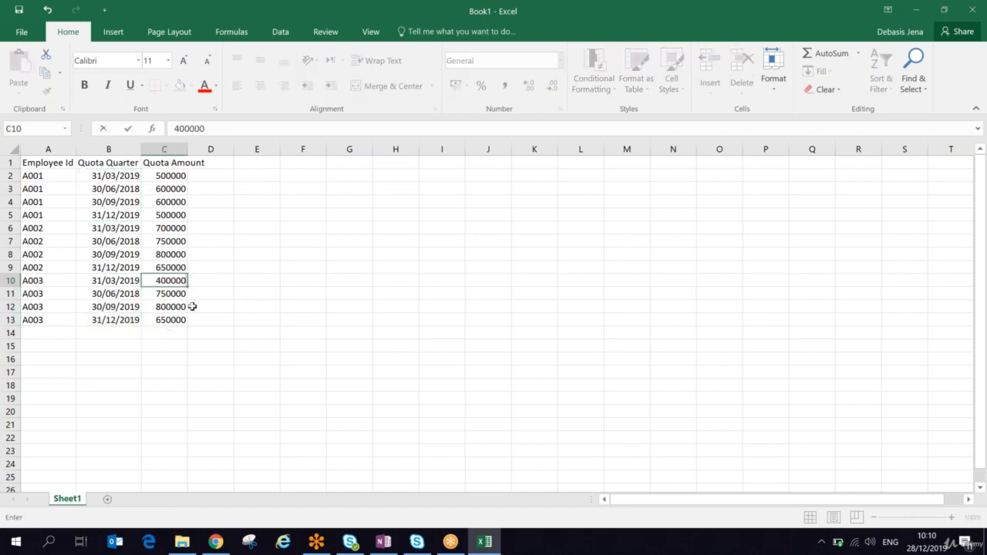
click(174, 294)
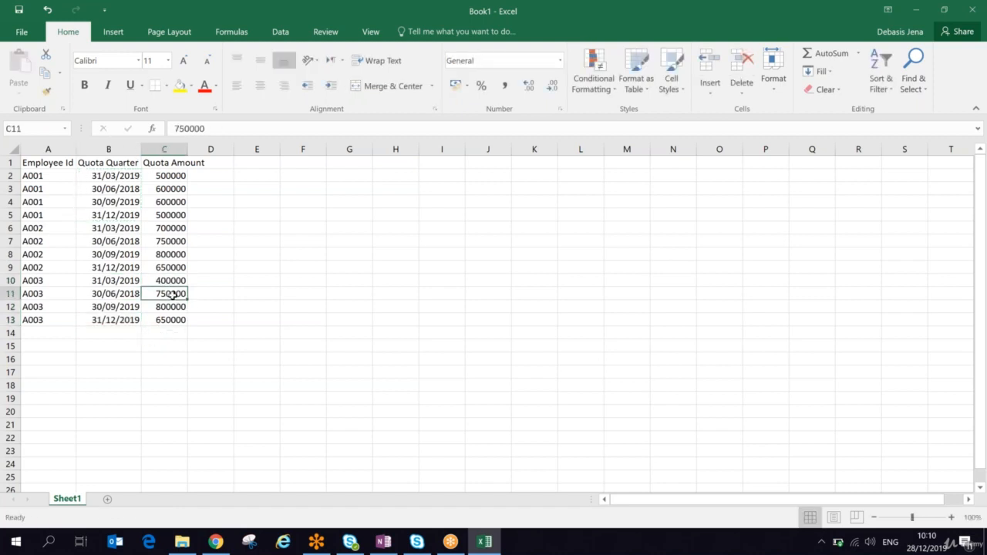
text(45000)
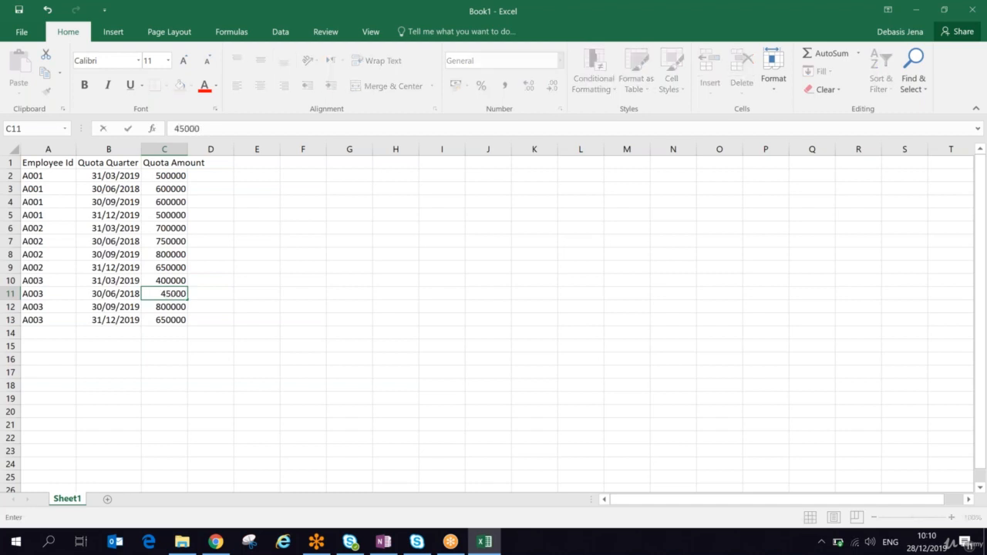
text(0)
click(167, 306)
text(500)
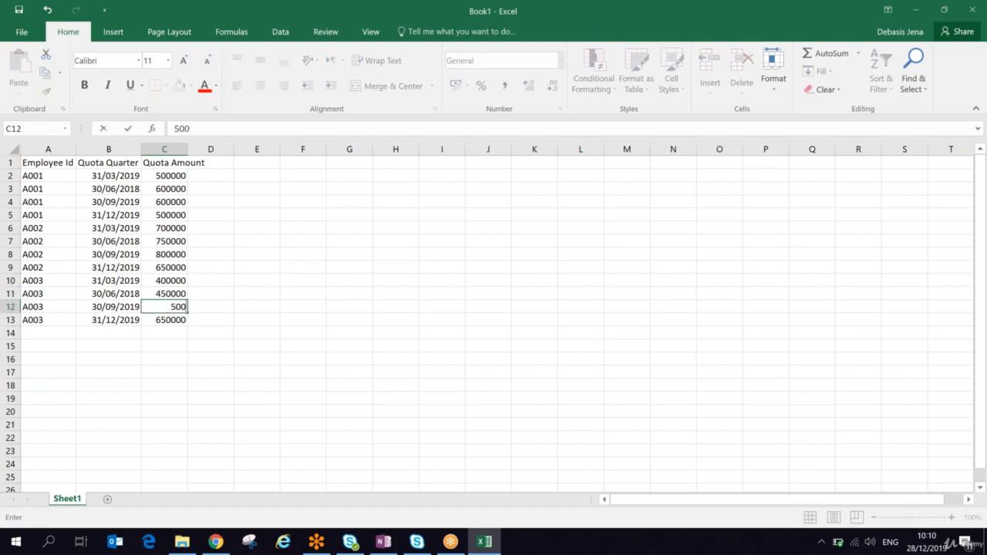
text(000)
click(171, 318)
text(4)
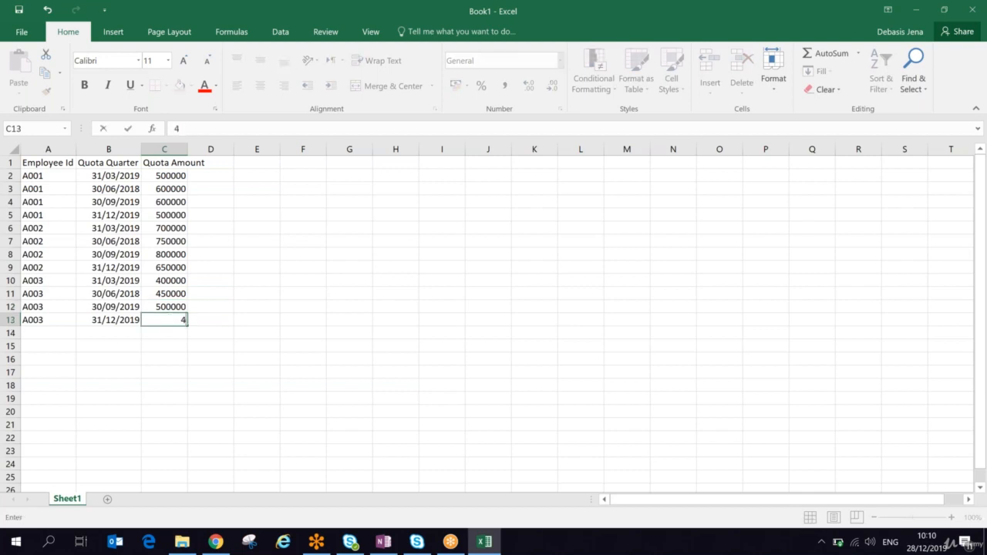
text(00000)
click(227, 270)
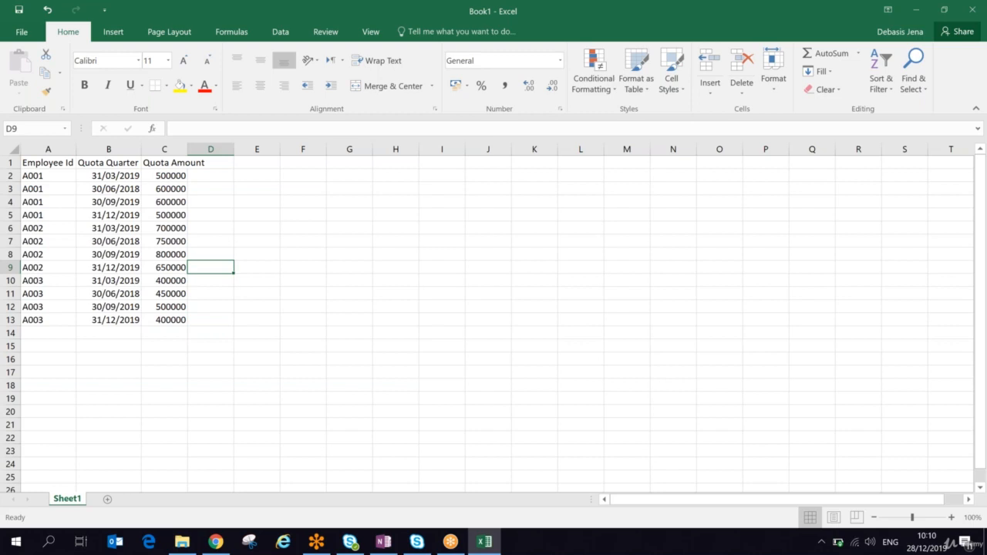
Start saving the workbook and browse to the Training > analytics folder inside the personal folder on the Data (D:) drive
key(ctrl+s)
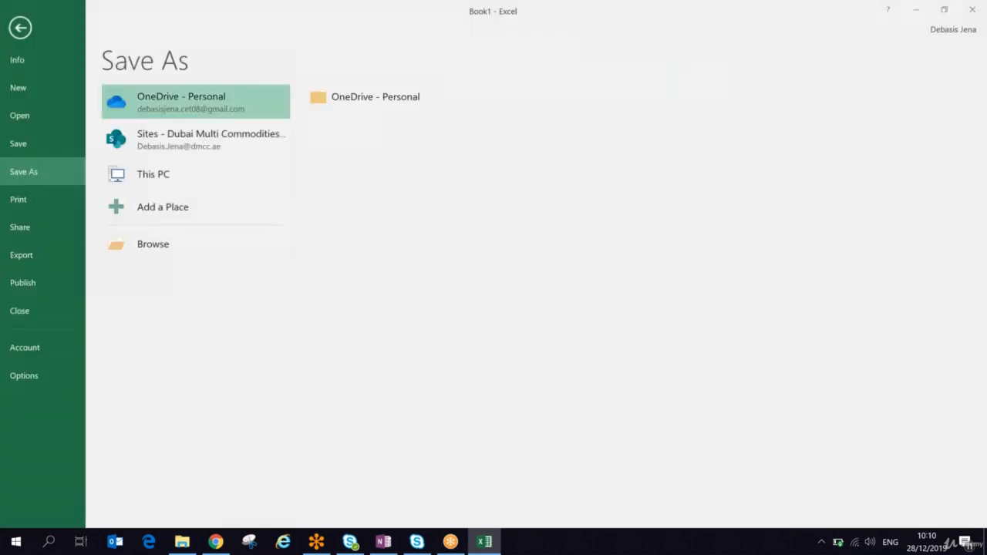
click(168, 247)
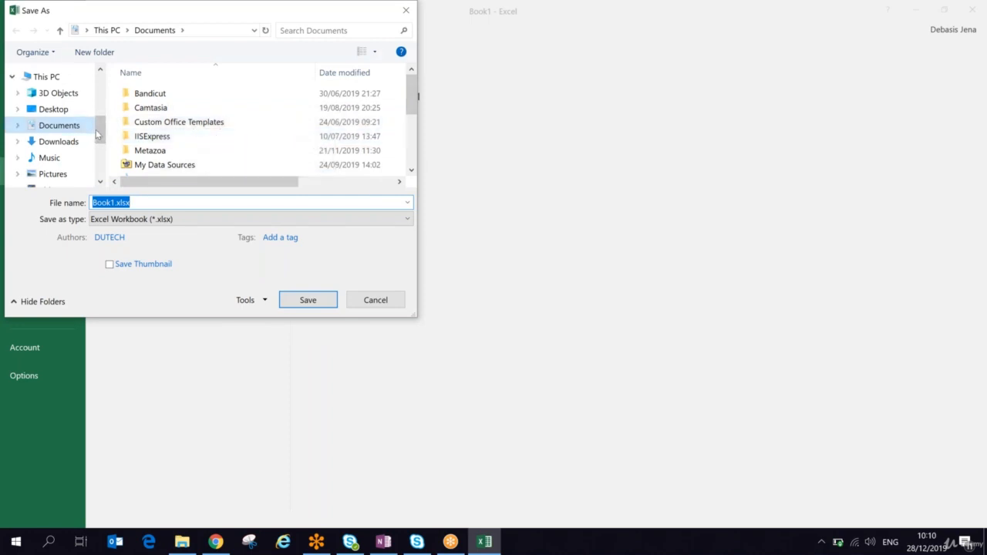
drag(98, 130, 98, 160)
click(58, 104)
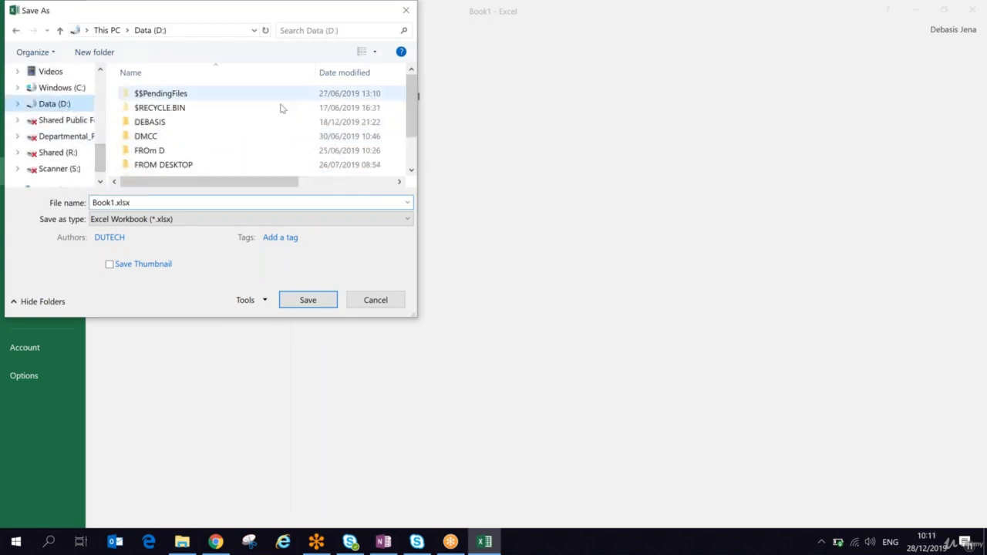
double_click(170, 123)
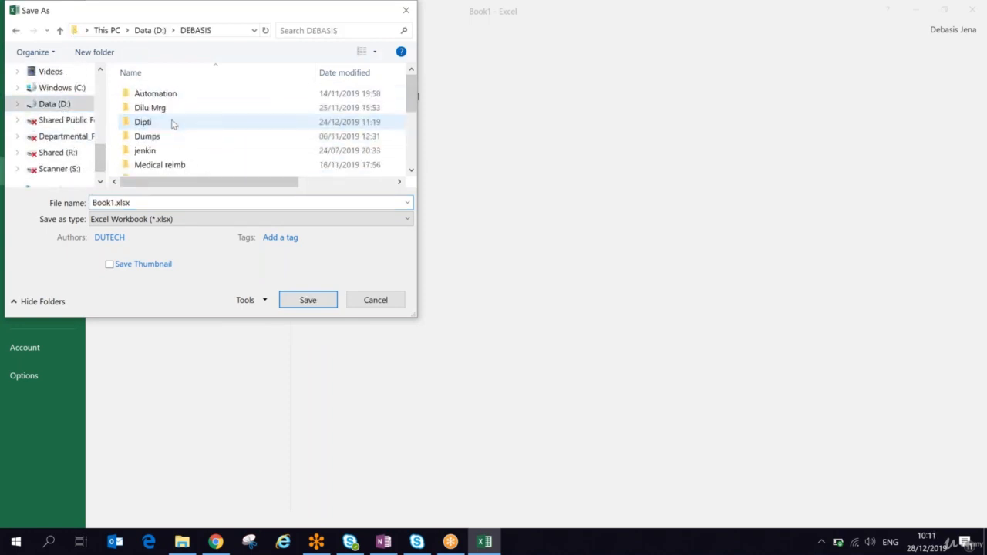
drag(410, 95, 406, 129)
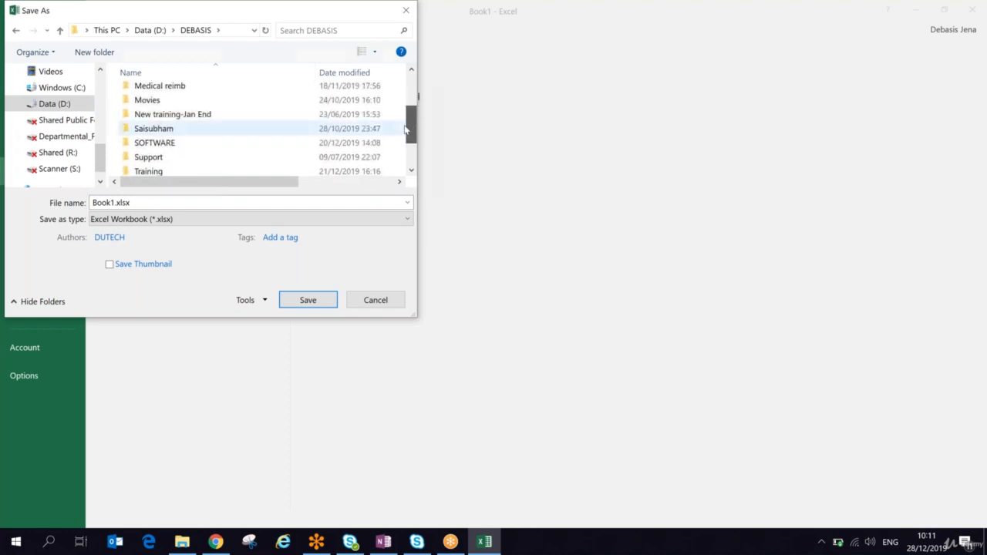
click(171, 171)
double_click(170, 170)
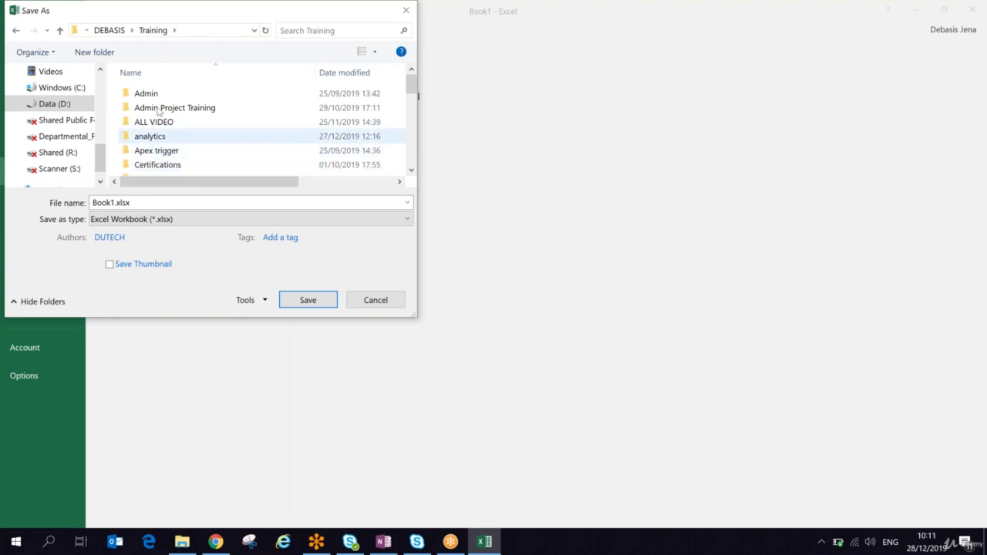
double_click(148, 137)
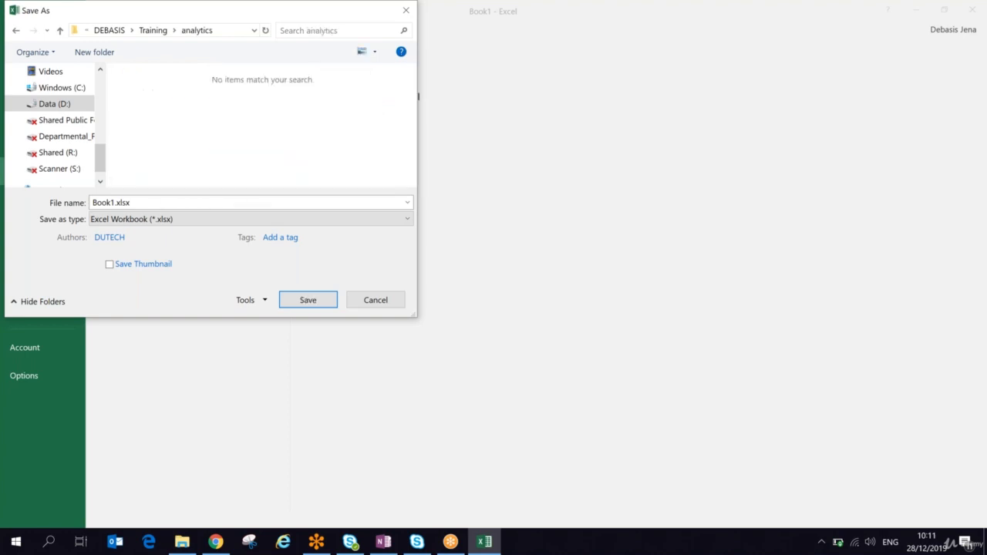
Enter "DataSet FROM CSV.csv" in quotation marks as the file name and set the file type to CSV (Comma delimited)
double_click(129, 202)
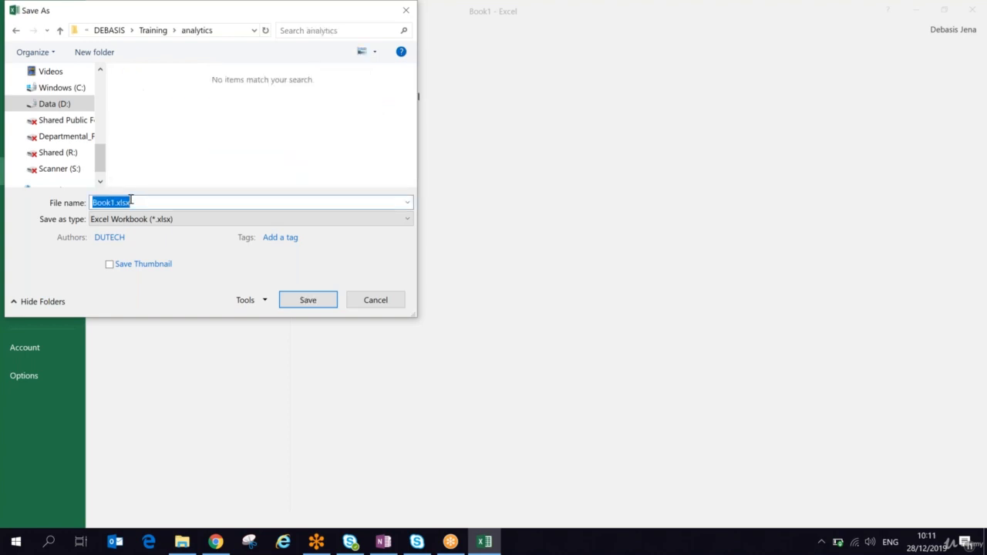
text(DataSet C)
key(BackSpace)
text(FROM C)
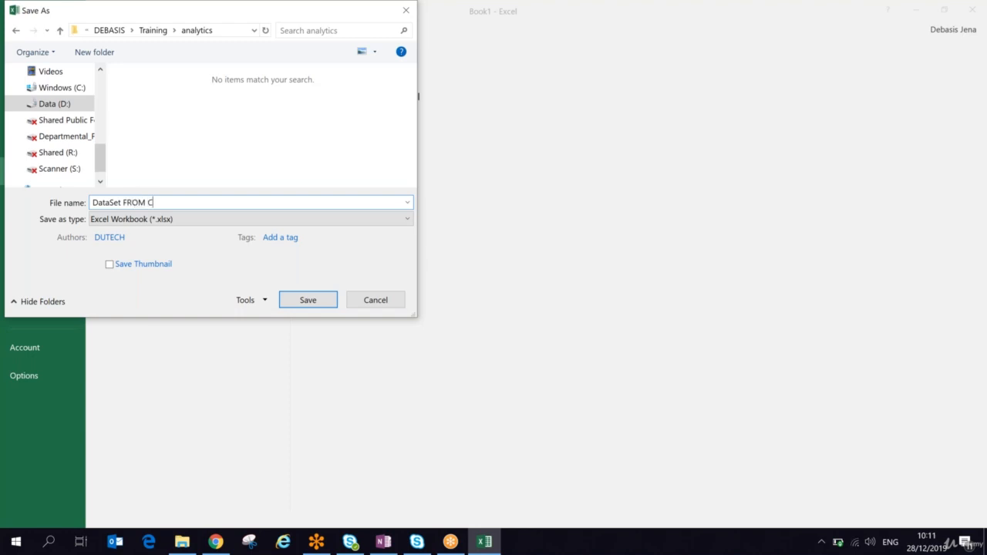
text(SV.csv")
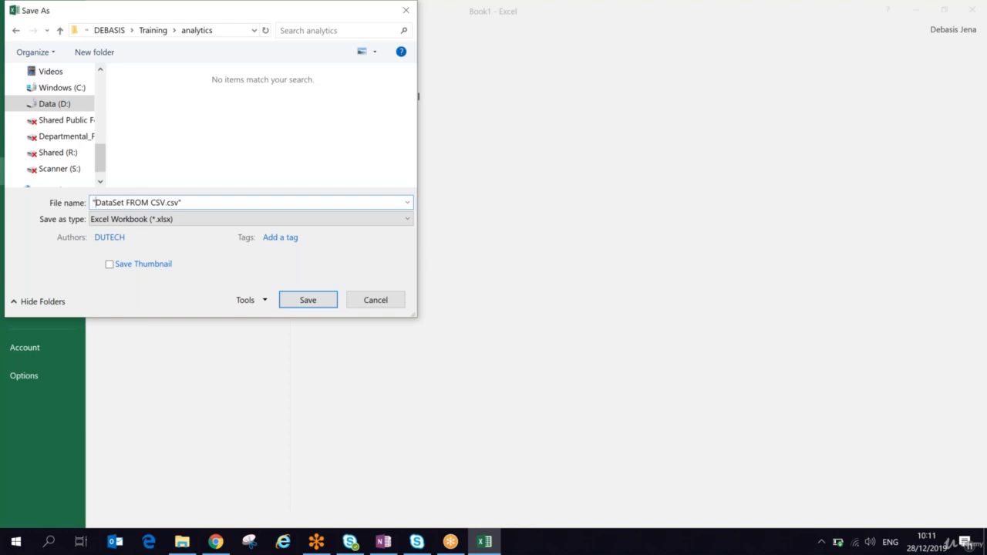
click(164, 221)
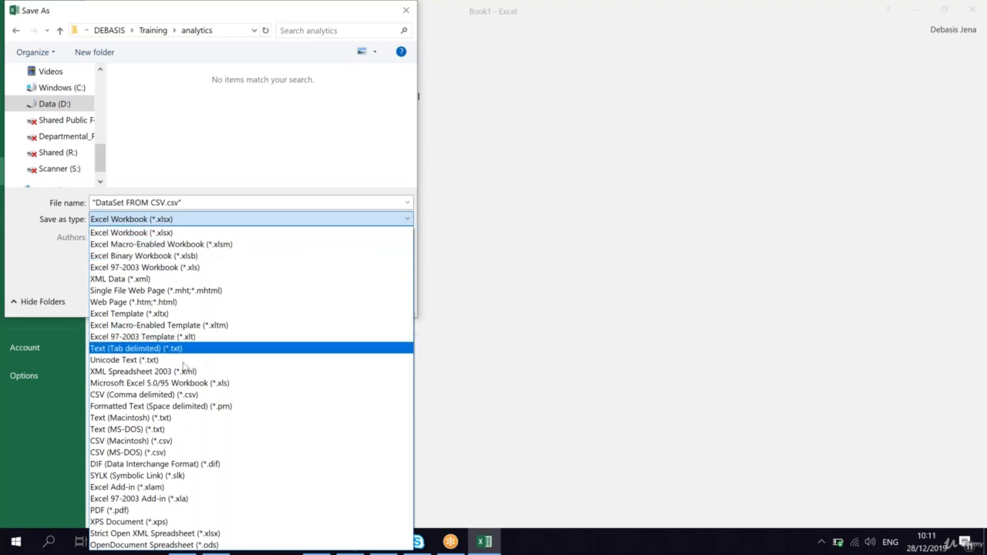
click(165, 394)
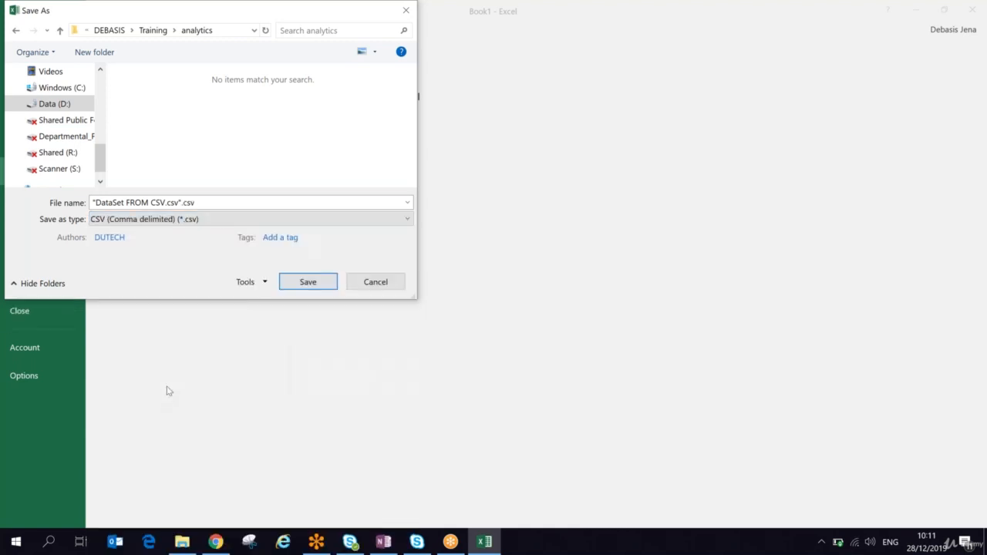
Remove the quotation marks and duplicate extension from the file name, then save as DataSet FROM CSV.csv, keeping the CSV format
click(179, 203)
click(178, 202)
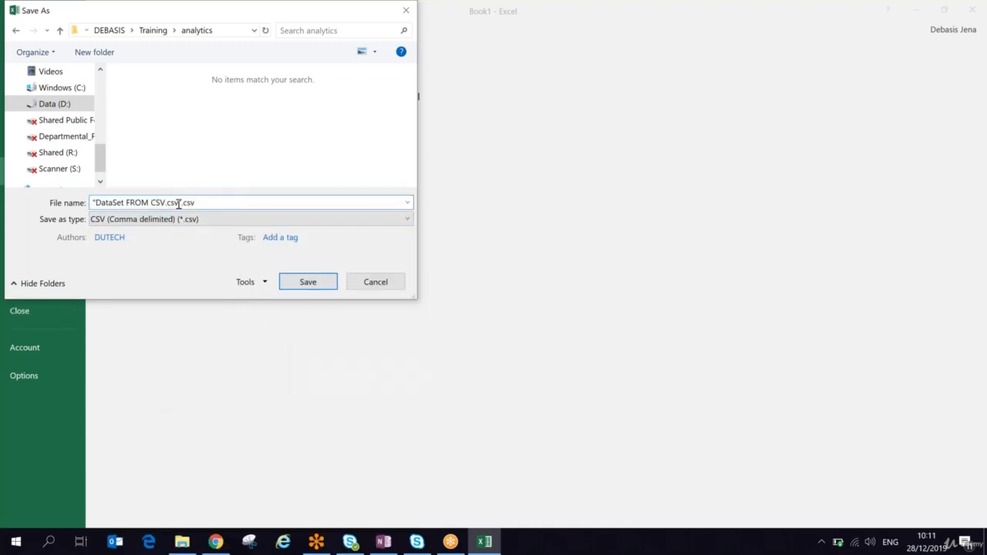
key(BackSpace)
key(BackSpace)
key(BackSpace)
key(BackSpace)
key(Home)
key(Delete)
click(322, 288)
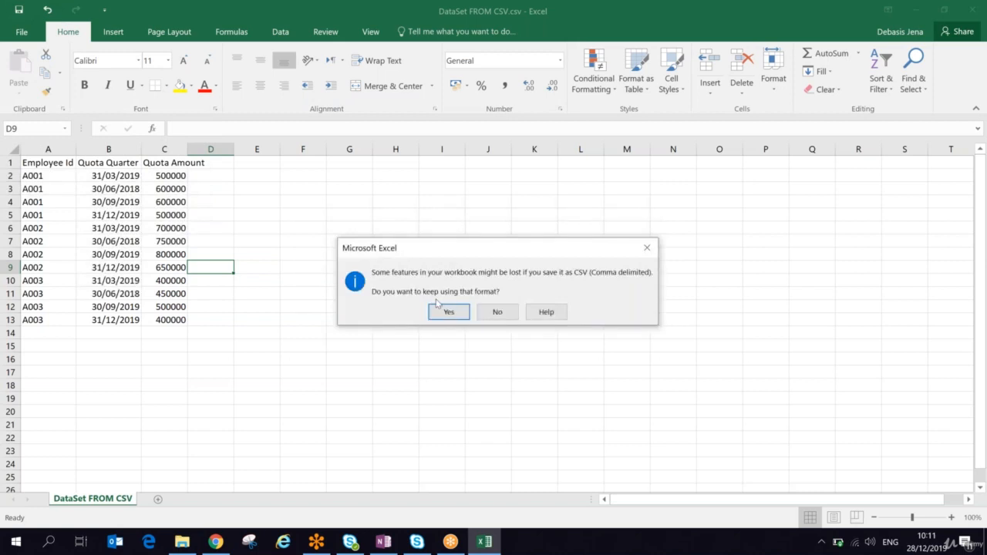
click(446, 310)
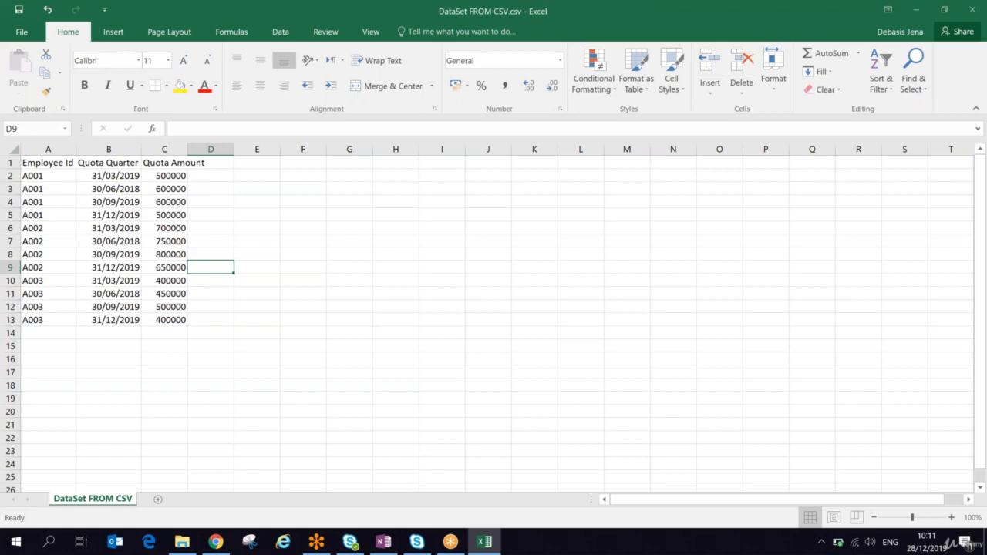
click(441, 306)
Switch to Einstein Analytics Studio in Chrome, close the open dialog and start creating a new dataset
click(215, 541)
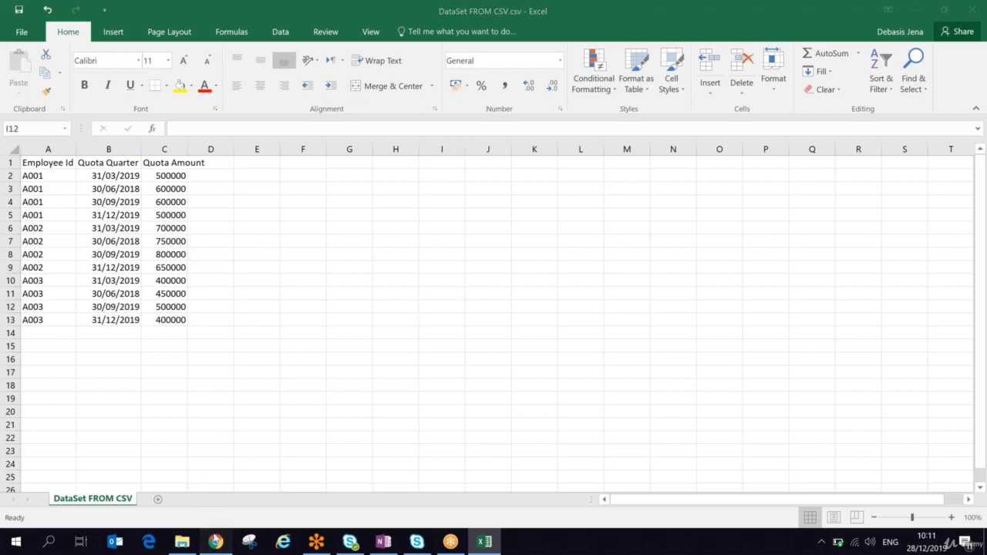
click(704, 110)
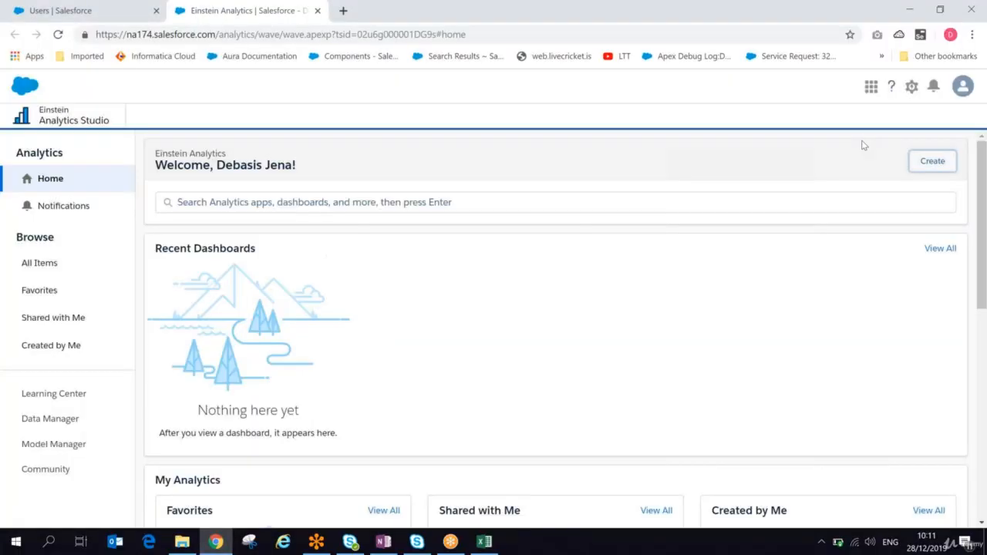
click(932, 161)
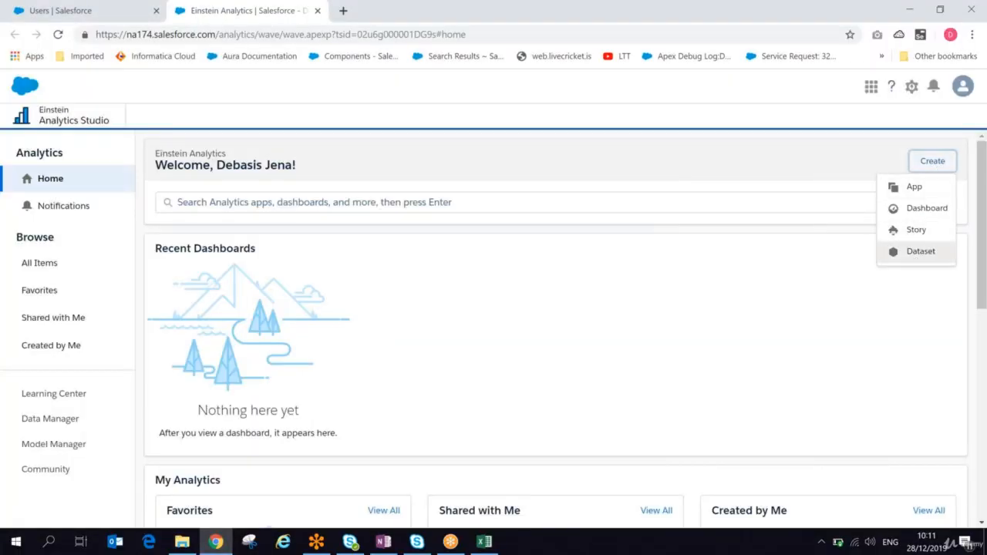
click(919, 252)
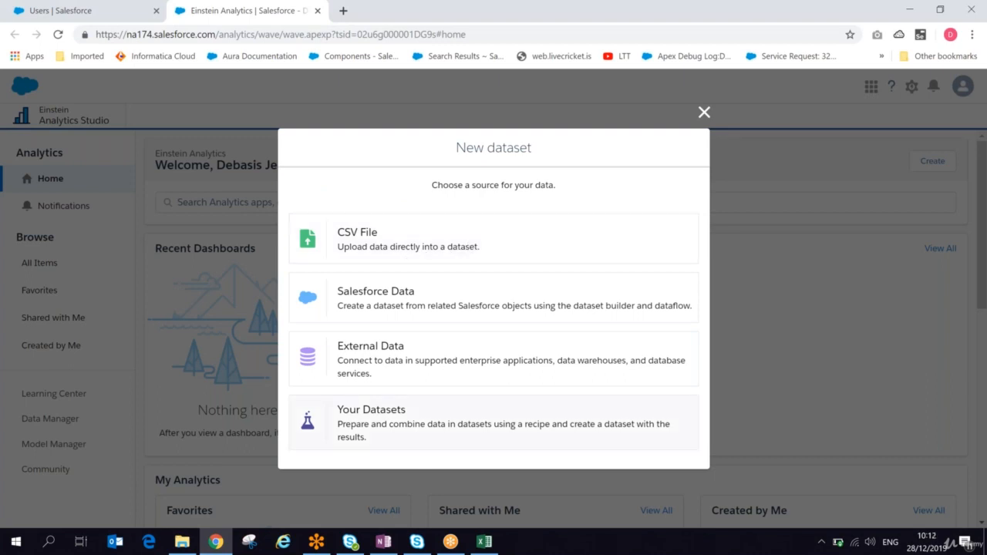
Switch to OneNote and add the lines "EA Studio= create= Dataset" and "CSV FILE" below the Type of Data Source note
click(384, 541)
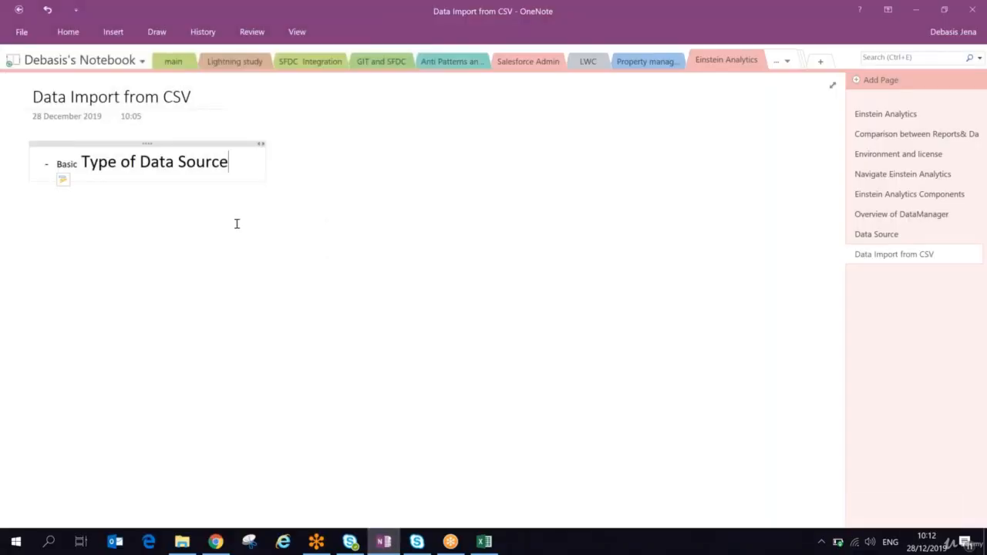
key(Return)
key(BackSpace)
text(A)
key(BackSpace)
text(EA Studio=)
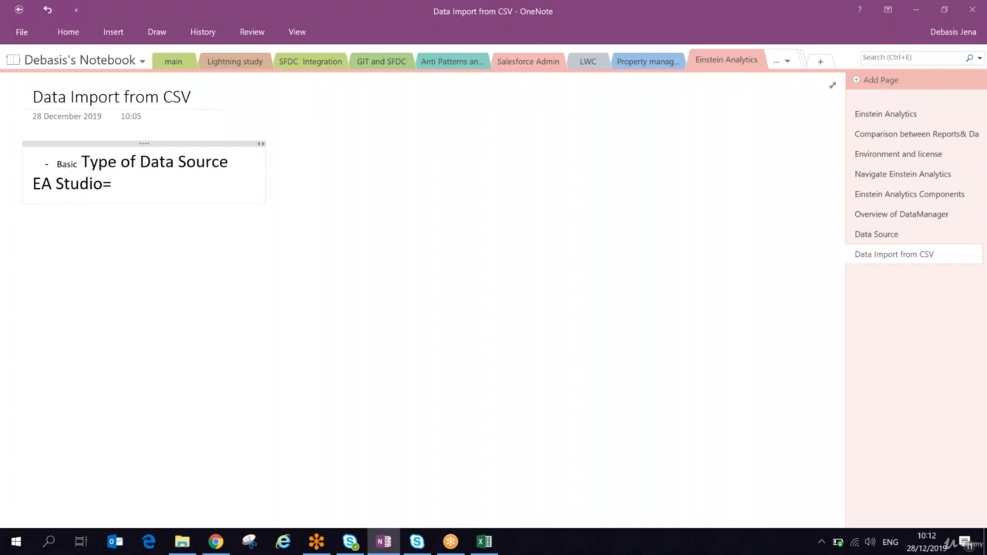
text( create= DatasEt)
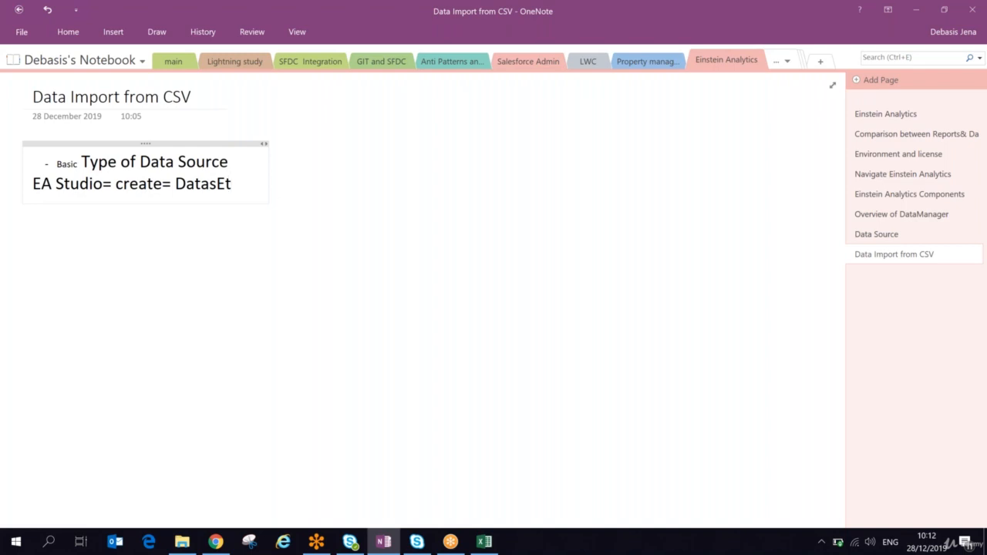
key(BackSpace)
key(BackSpace)
text(etCSZ)
key(BackSpace)
text(V FILE)
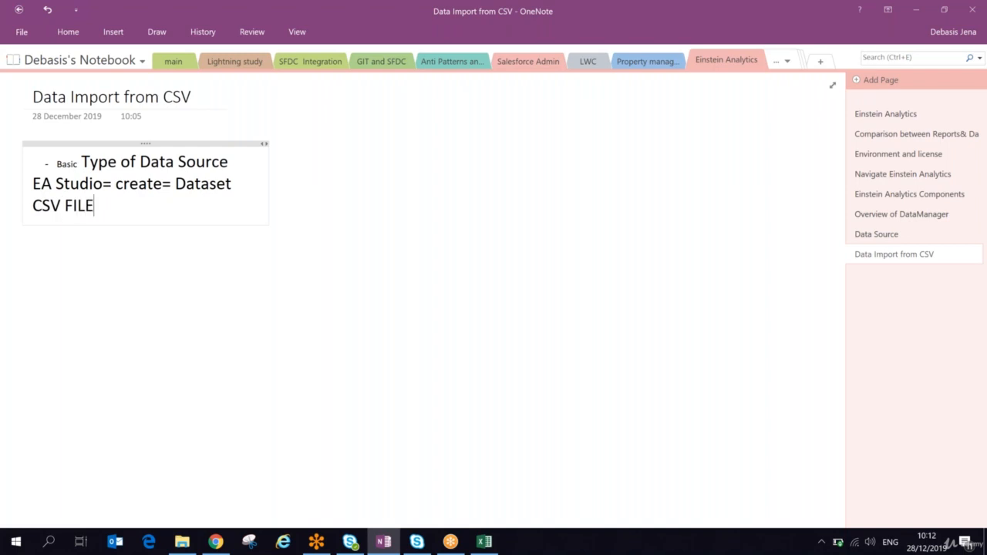
Choose CSV File as the new dataset's source in Chrome, and extend the OneNote line to "CSV FILE= FILE UPload"
key(alt+Tab)
click(382, 240)
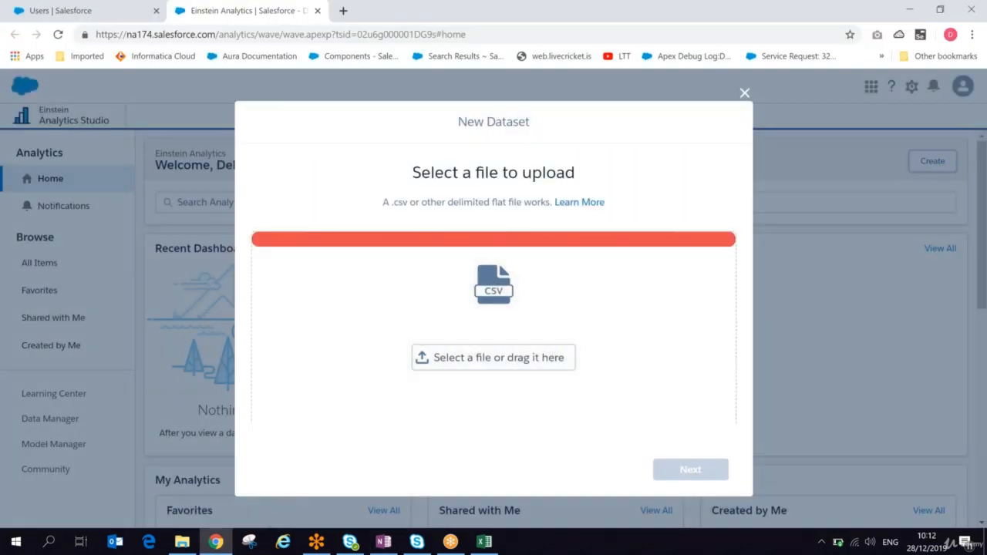
key(alt+Tab)
text(= )
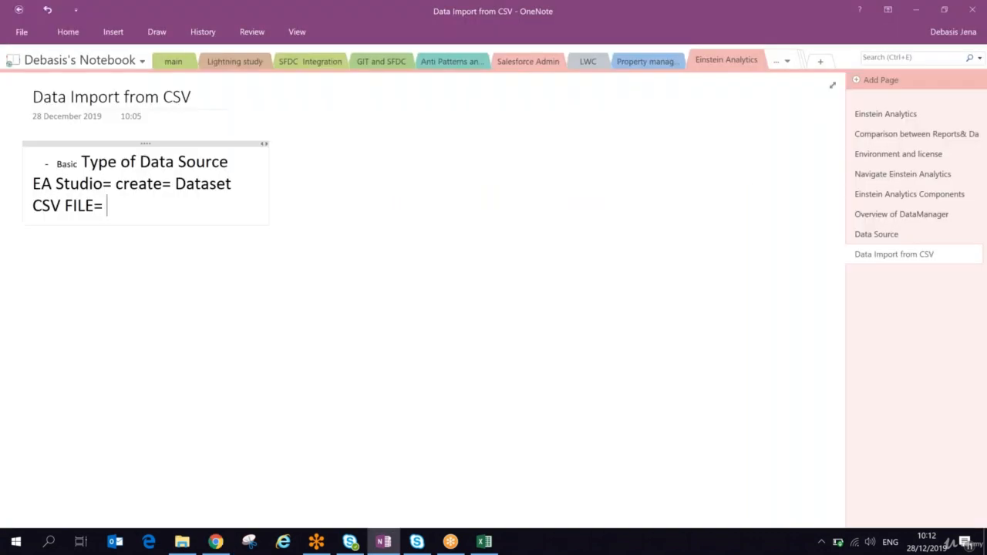
text(FILE UPload)
Return to Chrome, choose DataSet FROM CSV.csv from the Training > analytics folder on drive D for upload, and continue to the dataset naming page
key(alt+Tab)
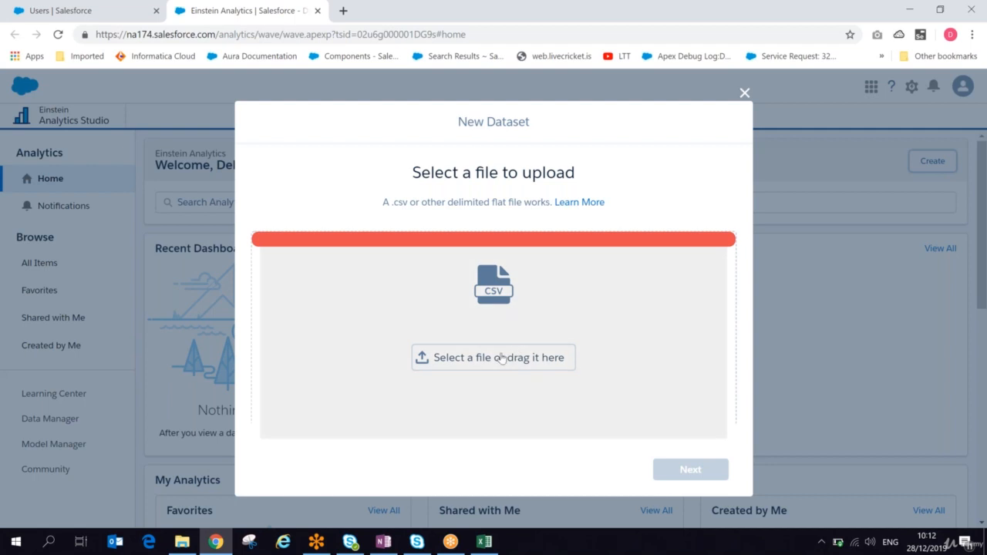
click(501, 358)
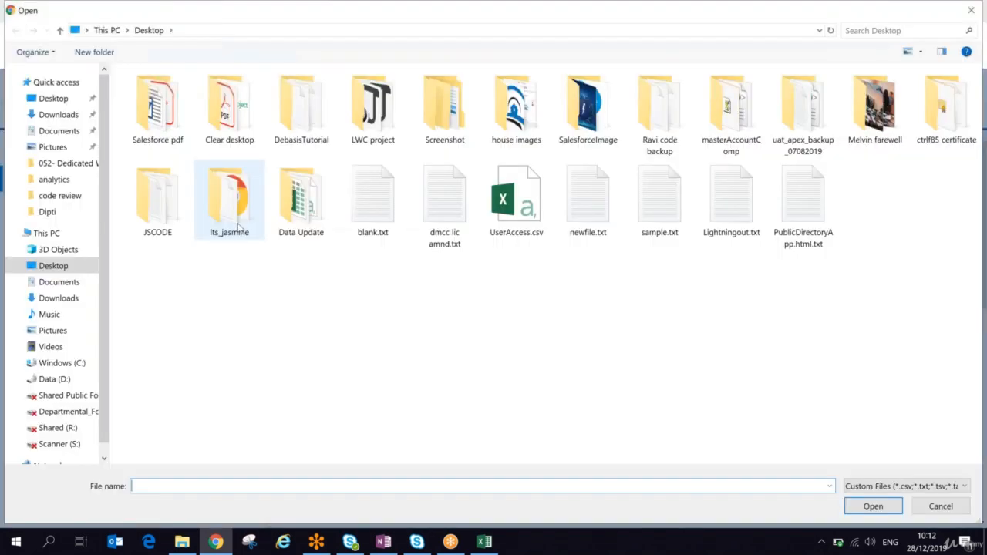
click(54, 379)
double_click(199, 125)
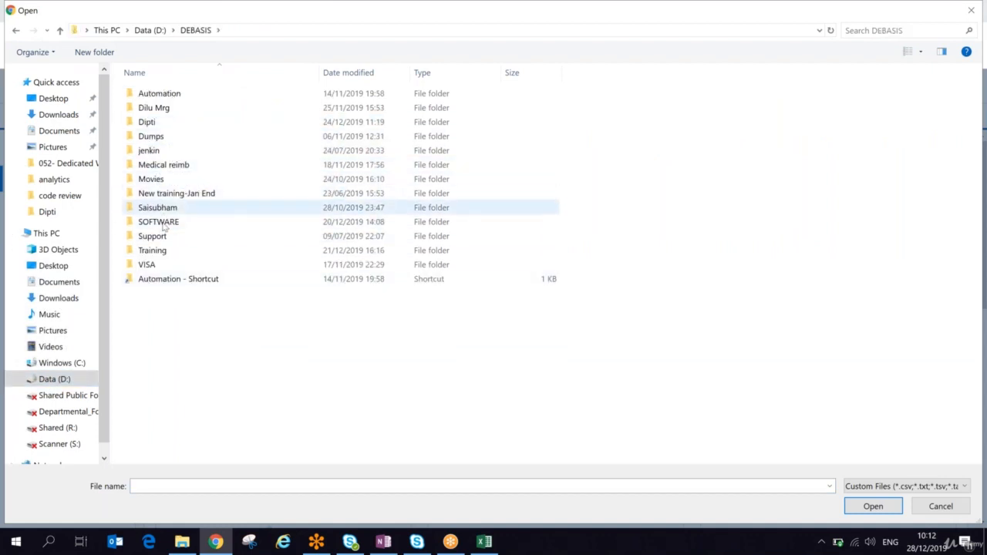
click(164, 252)
double_click(163, 251)
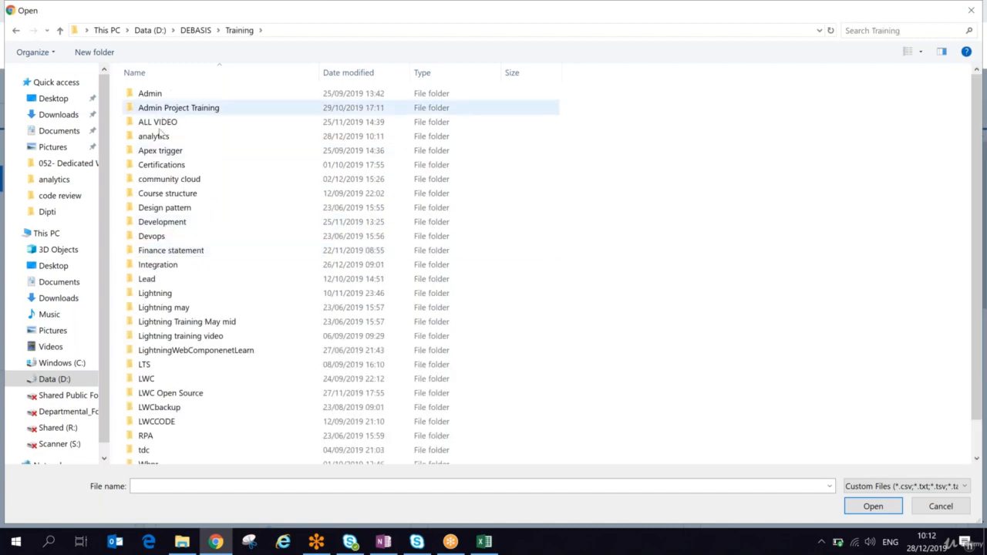
double_click(156, 137)
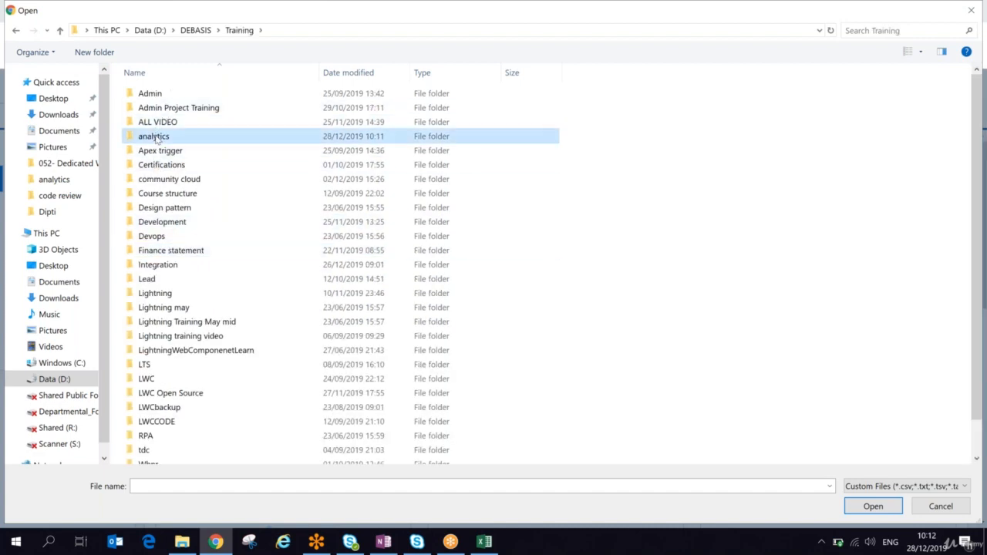
double_click(166, 120)
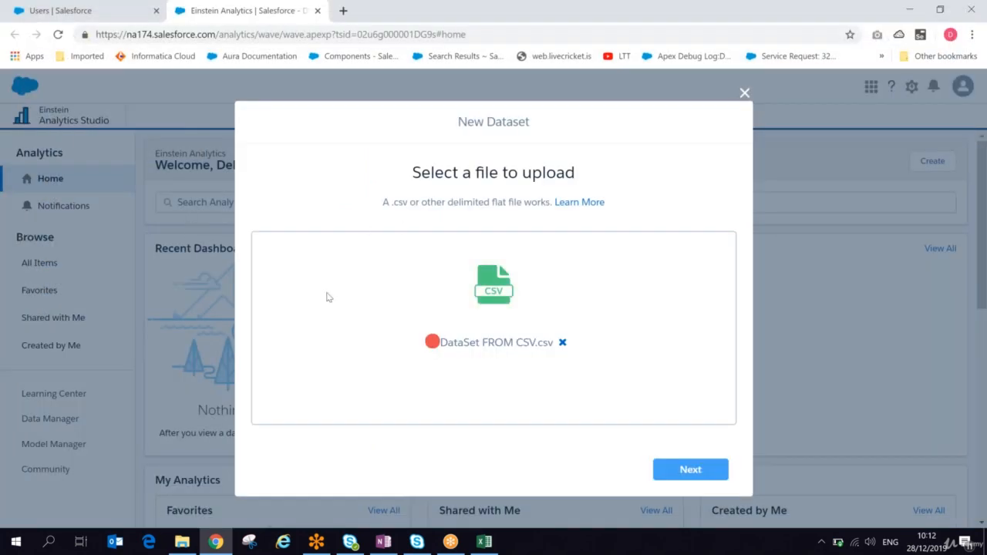
click(685, 465)
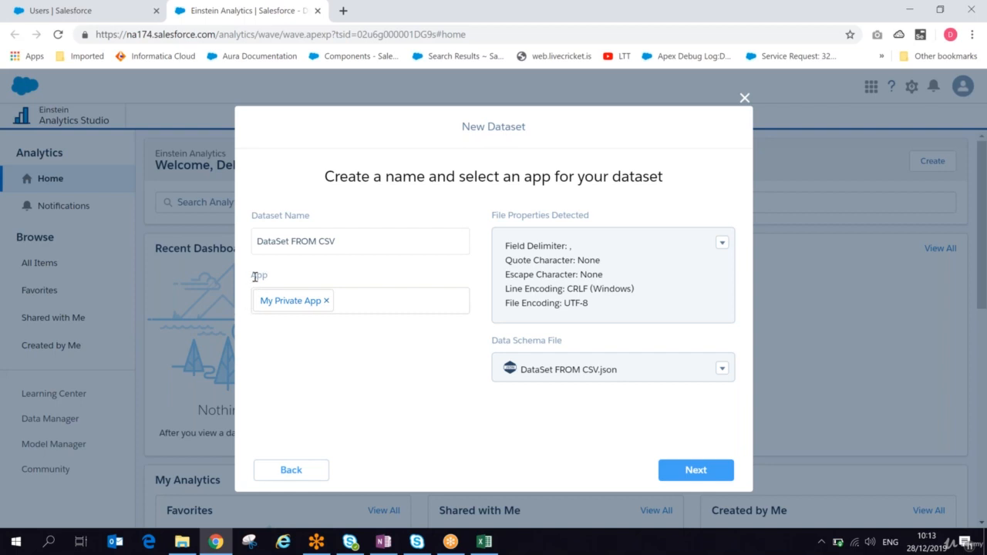
Switch to OneNote and open the Einstein Analytics Components page to review the notes on apps
click(383, 543)
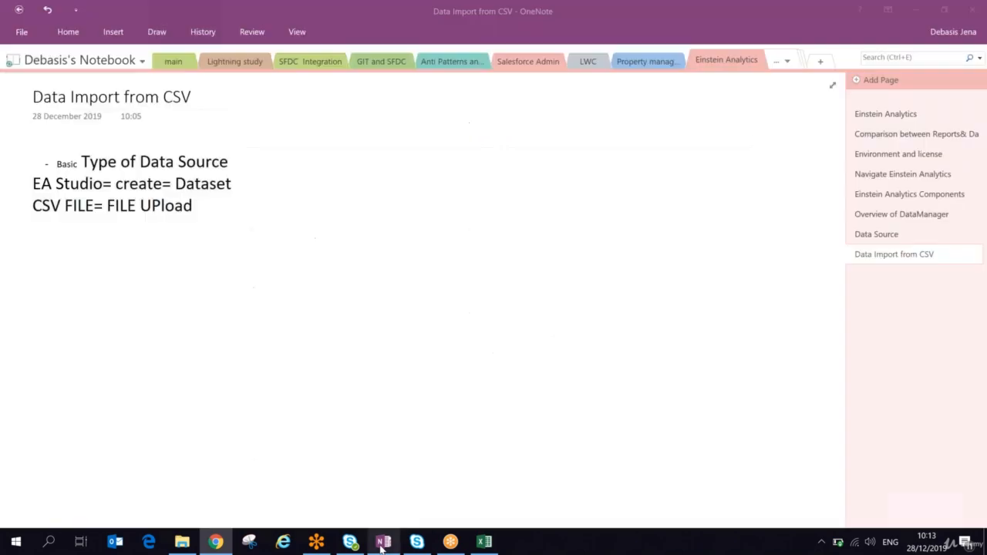
click(900, 214)
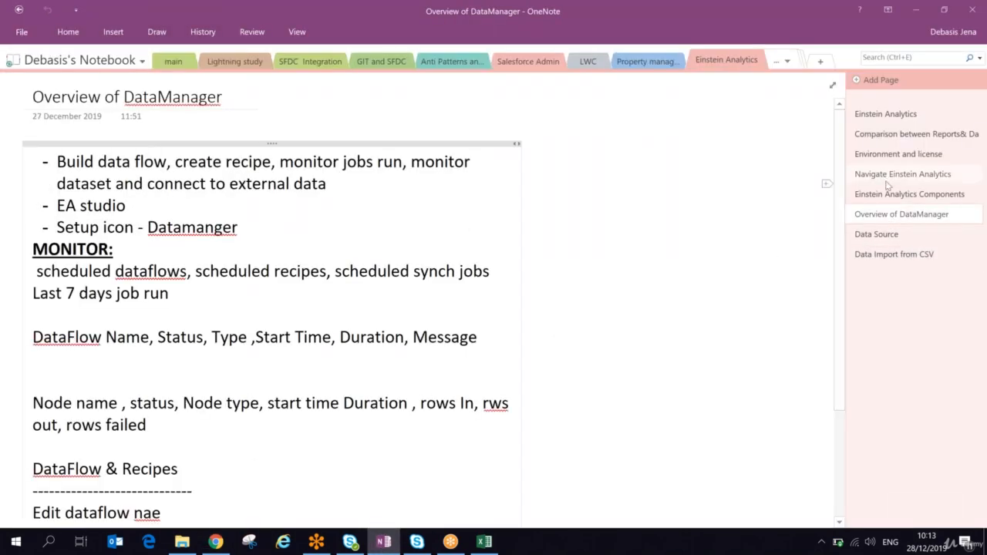
click(909, 194)
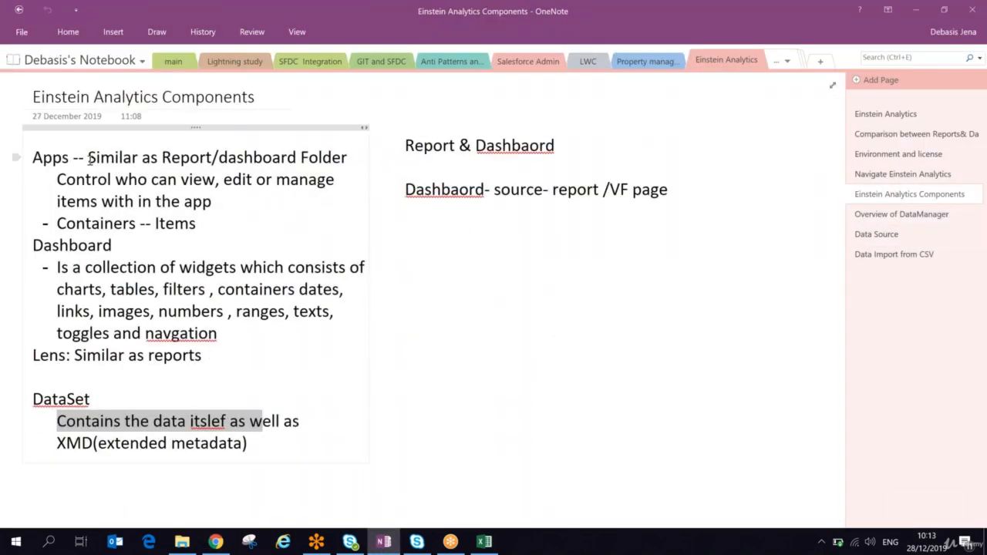
Highlight the description of Apps, reopen the Data Import from CSV page, and switch back to Chrome
drag(106, 160, 283, 200)
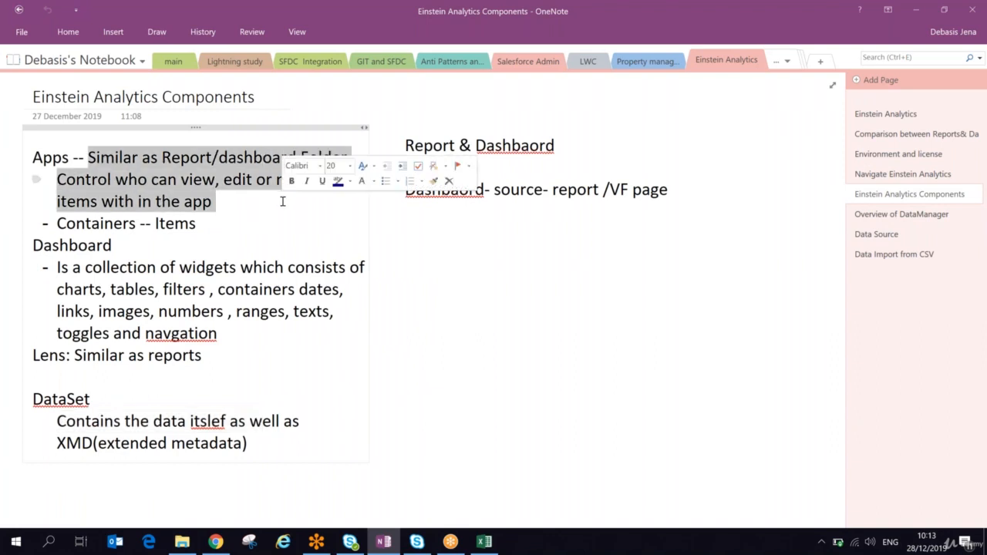
click(894, 255)
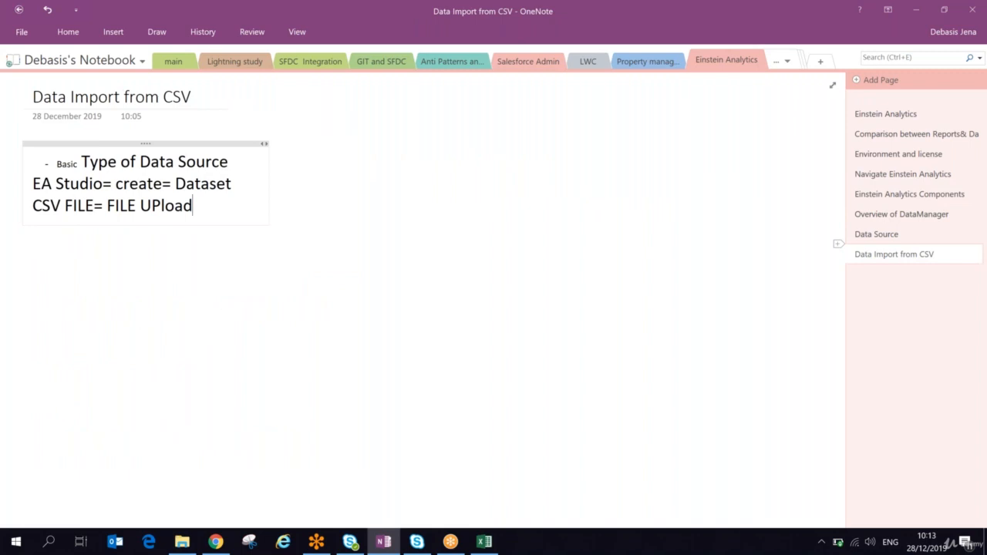
key(alt+Tab)
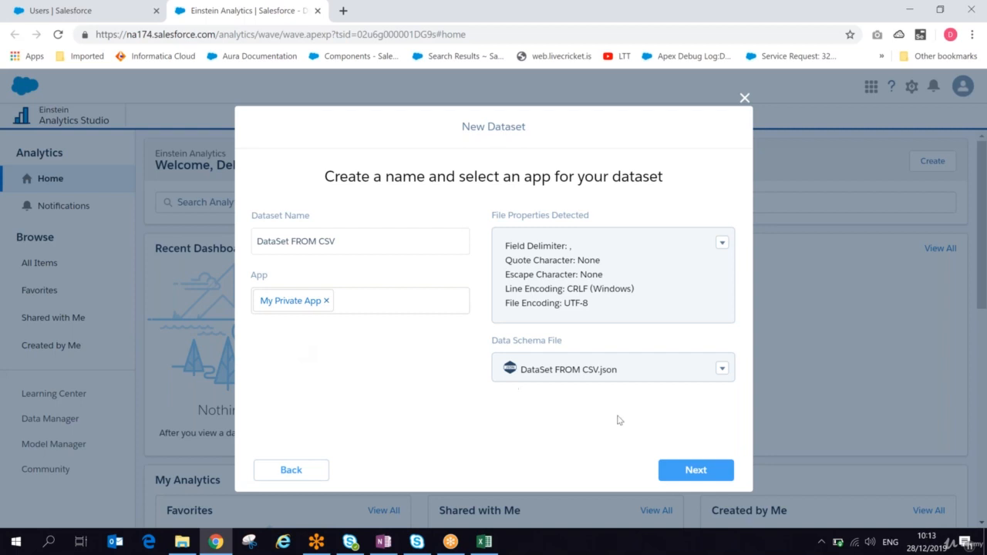
Go back to check the file selected for upload, and return to the dataset naming page
click(383, 540)
click(293, 468)
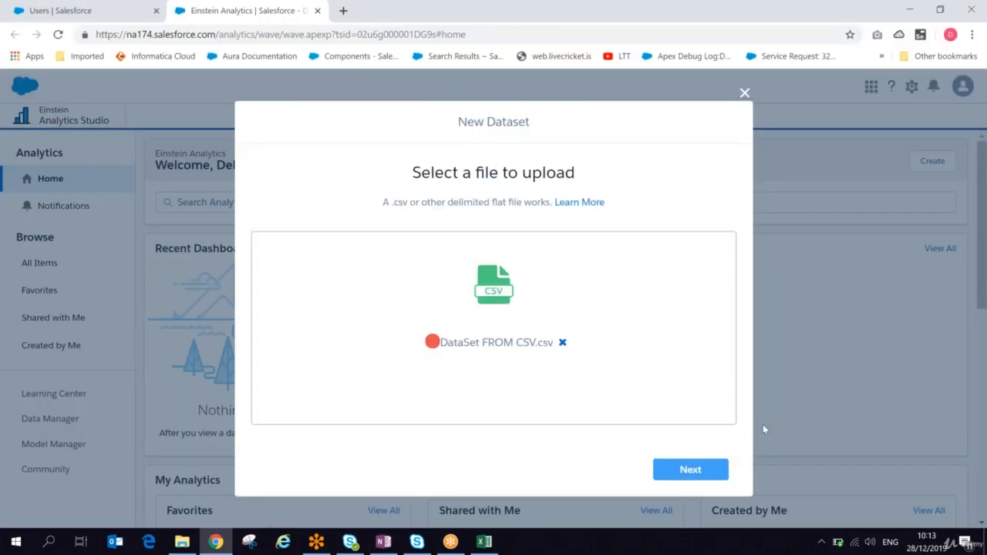
click(698, 469)
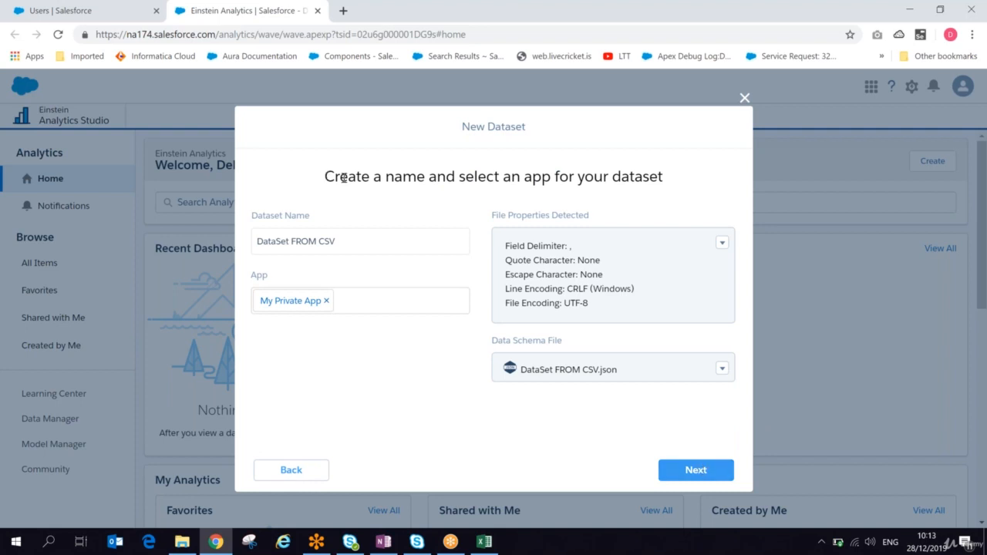
Copy the heading "Create a name and select an app for your dataset" below the CSV FILE line in OneNote, without its source link
drag(325, 177, 661, 171)
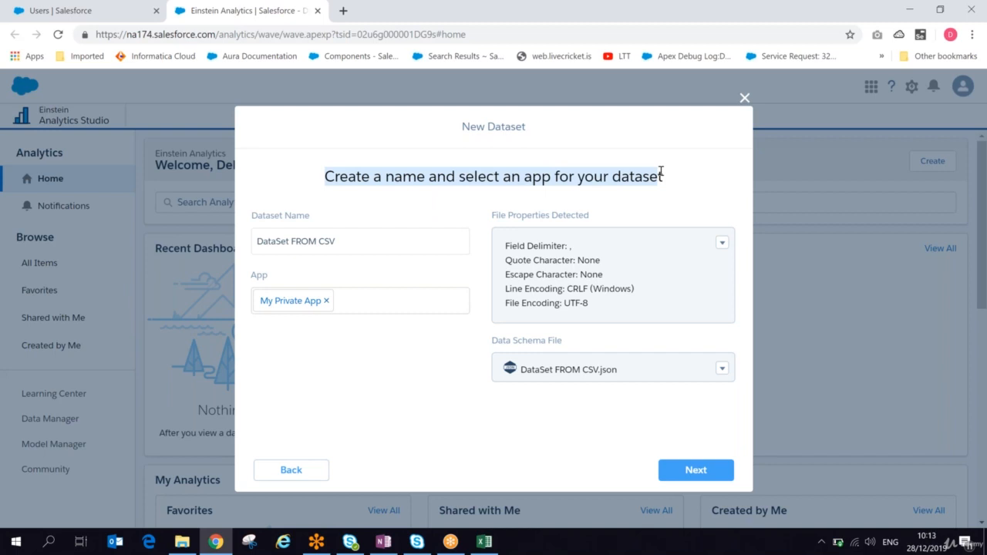
key(alt+Tab)
click(211, 201)
key(Return)
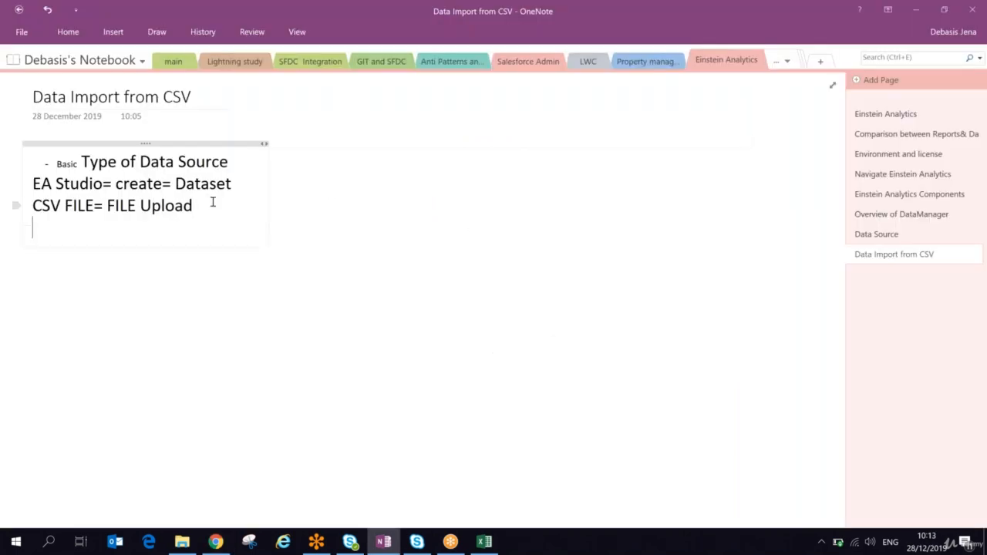
text(Create a name and select an app for your datase  From <https://na174.salesforce.com/analytics/wave/wave.apexp?tsid=02u6g000001DG9s#home>)
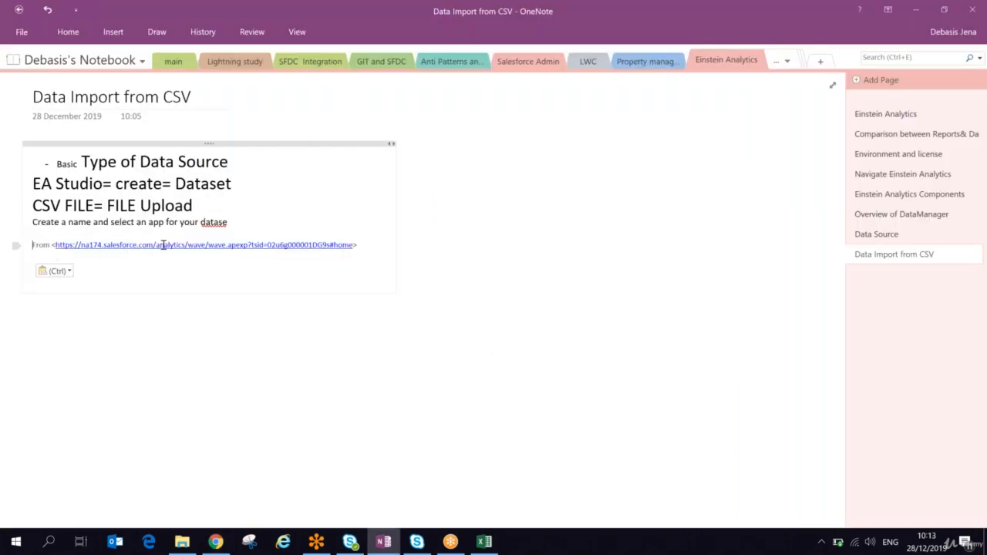
triple_click(347, 243)
key(BackSpace)
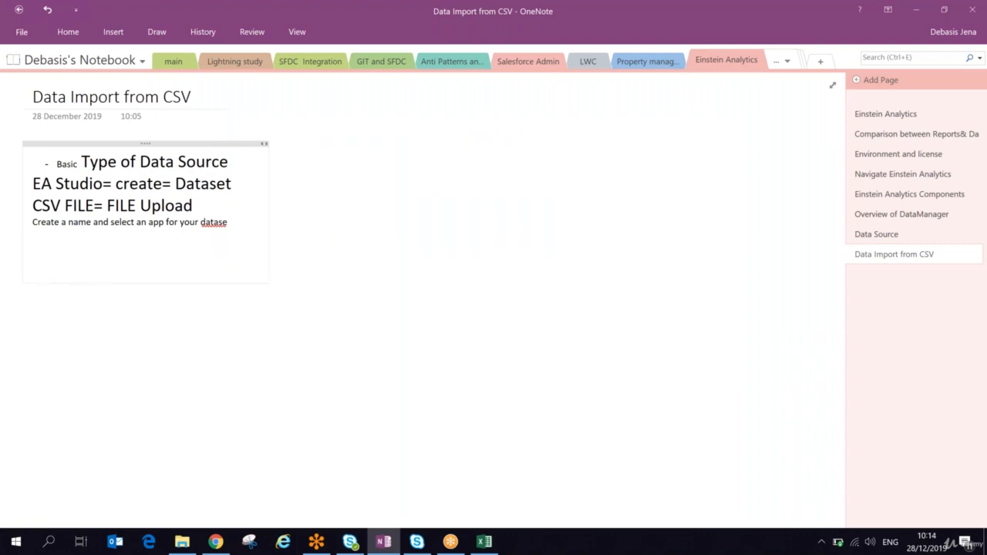
text(t)
Switch to Chrome and examine the detected file properties, including field delimiter, quote and escape characters, line encoding and file encoding
key(alt+Tab)
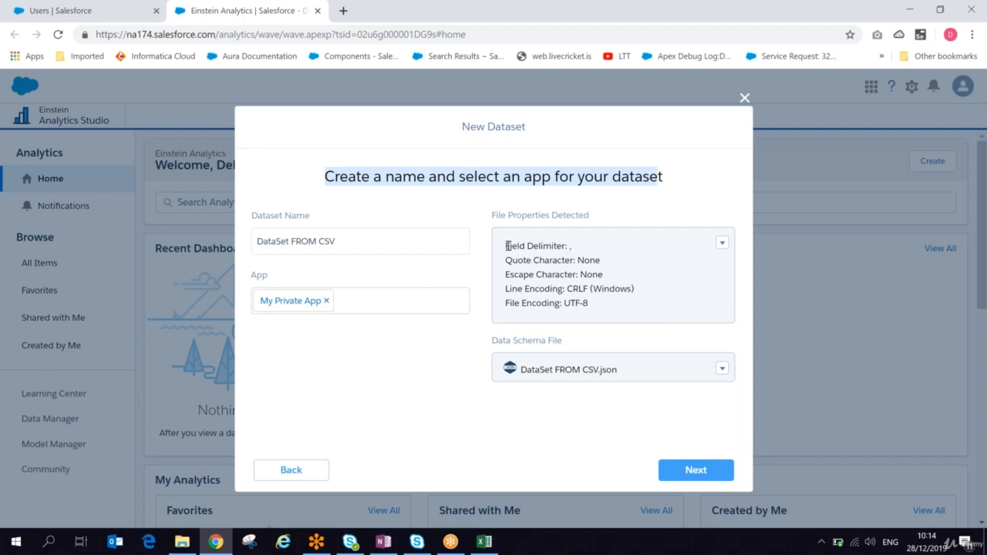
drag(507, 245, 588, 303)
click(569, 303)
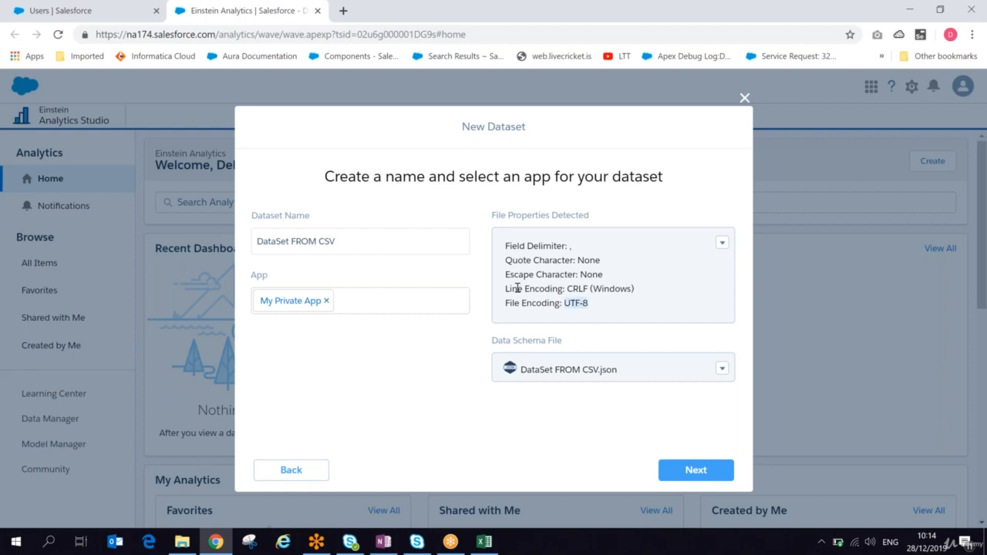
drag(516, 289, 621, 288)
click(522, 260)
drag(506, 261, 586, 274)
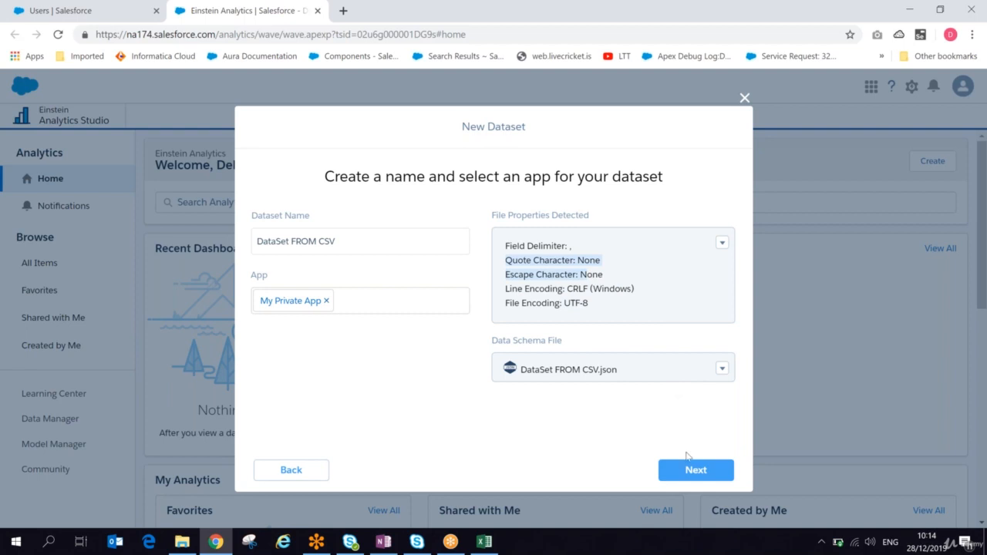
click(567, 246)
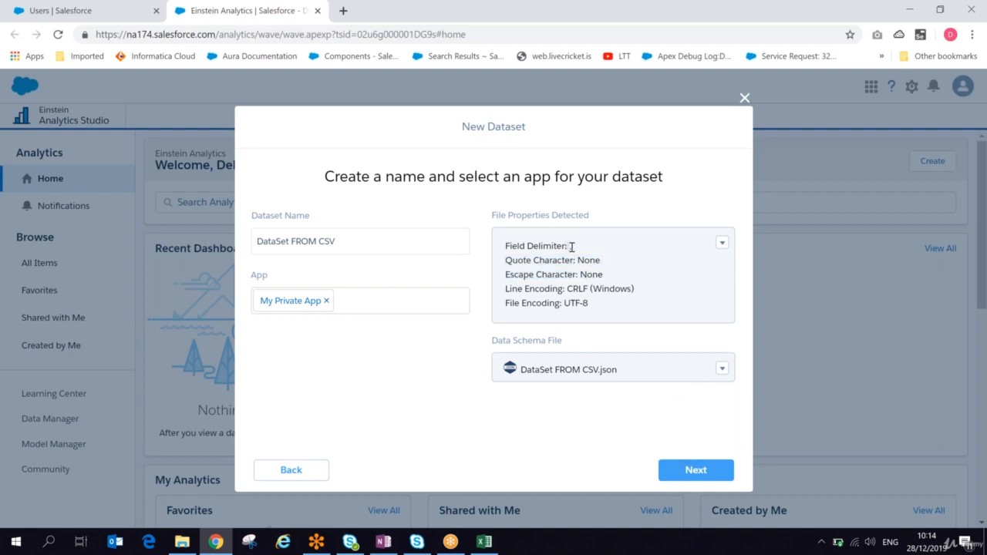
click(722, 244)
click(617, 249)
click(722, 243)
click(677, 248)
Continue to the field attributes page and look through all rows of the data preview
click(704, 477)
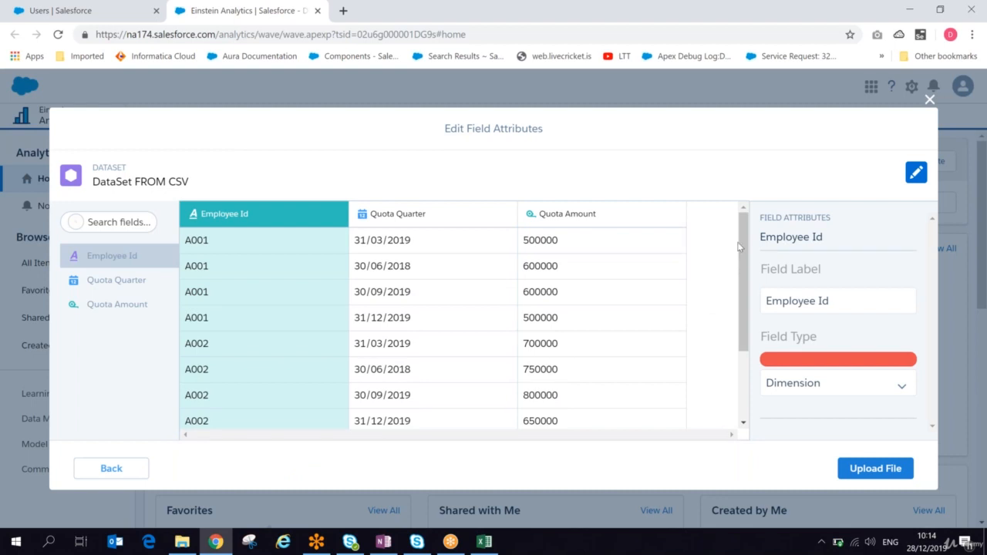
scroll(741, 256, down, 1)
drag(740, 252, 739, 317)
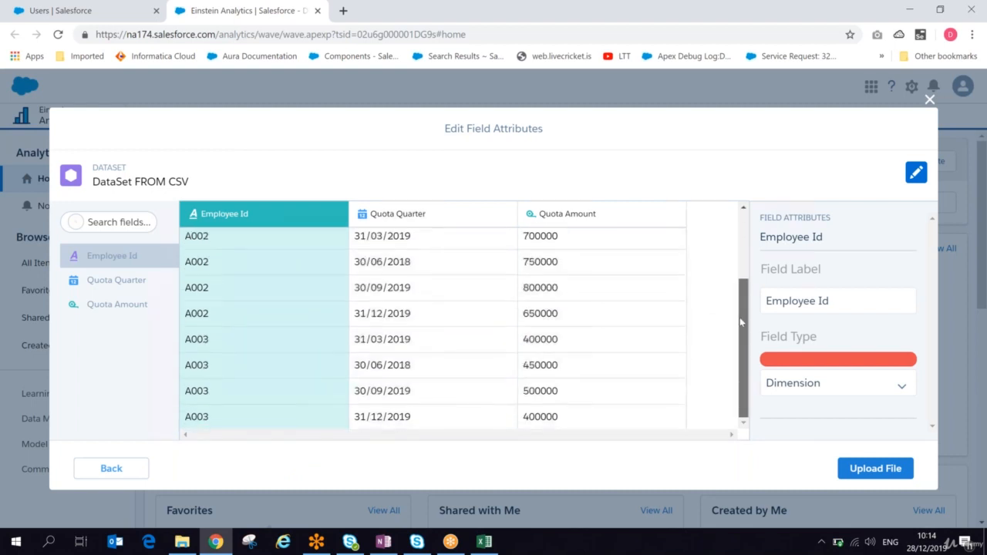
drag(738, 269, 733, 213)
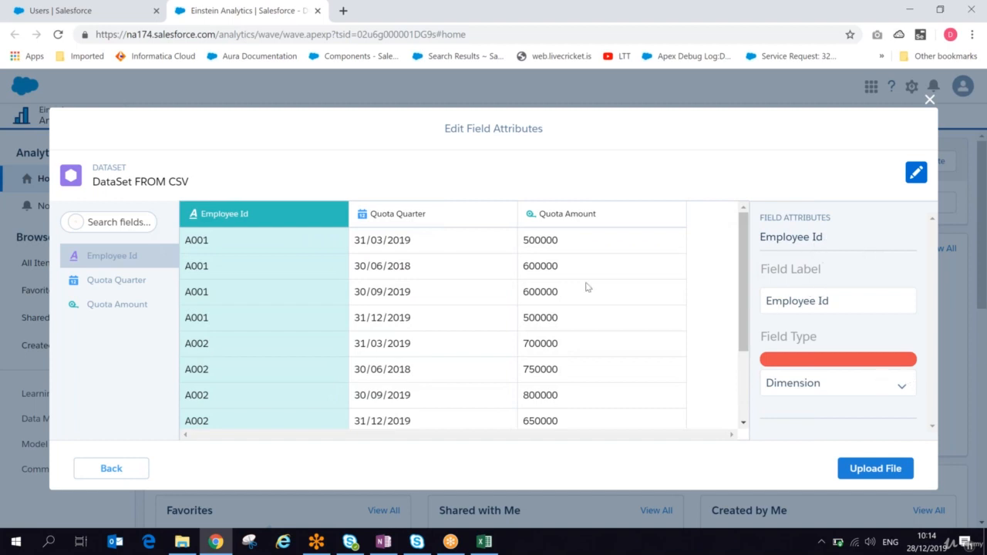
Examine the field attributes of the Quota Quarter and Quota Amount columns
click(450, 212)
click(448, 212)
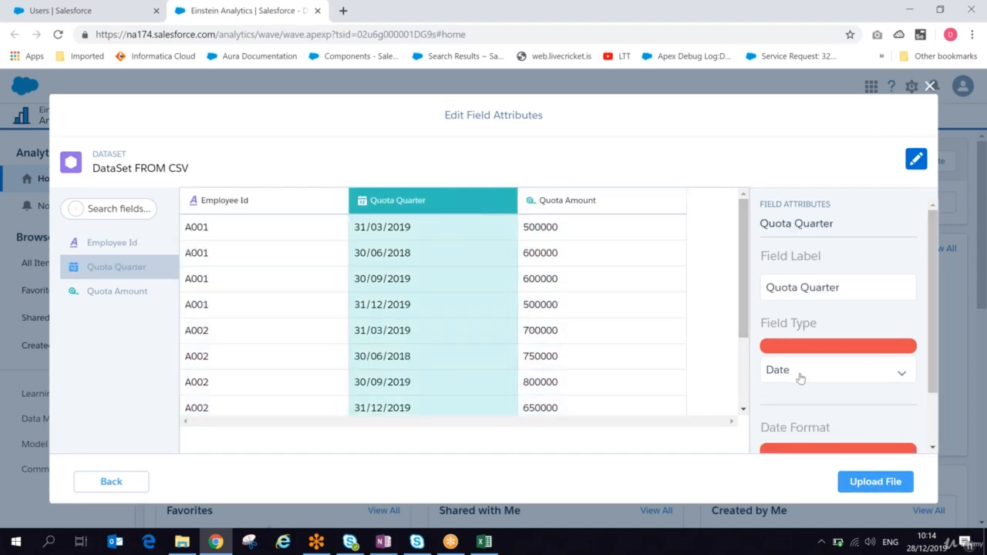
click(579, 200)
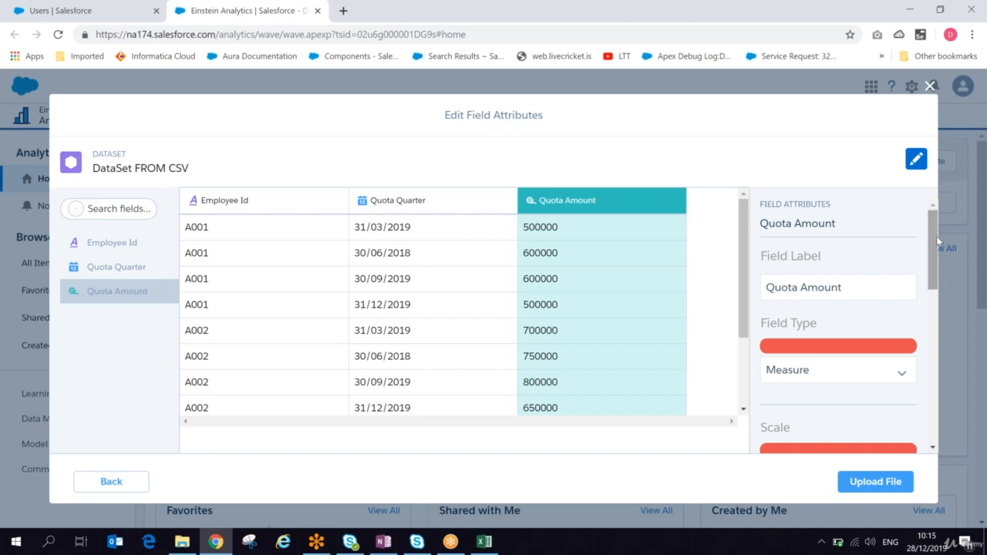
scroll(935, 285, down, 1)
scroll(935, 285, down, 6)
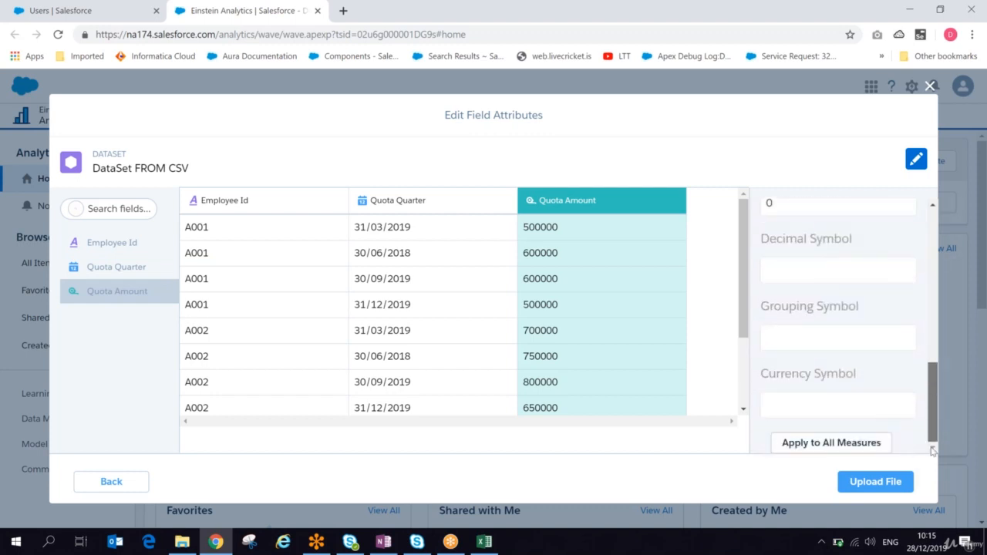
scroll(932, 315, up, 1)
scroll(933, 314, up, 6)
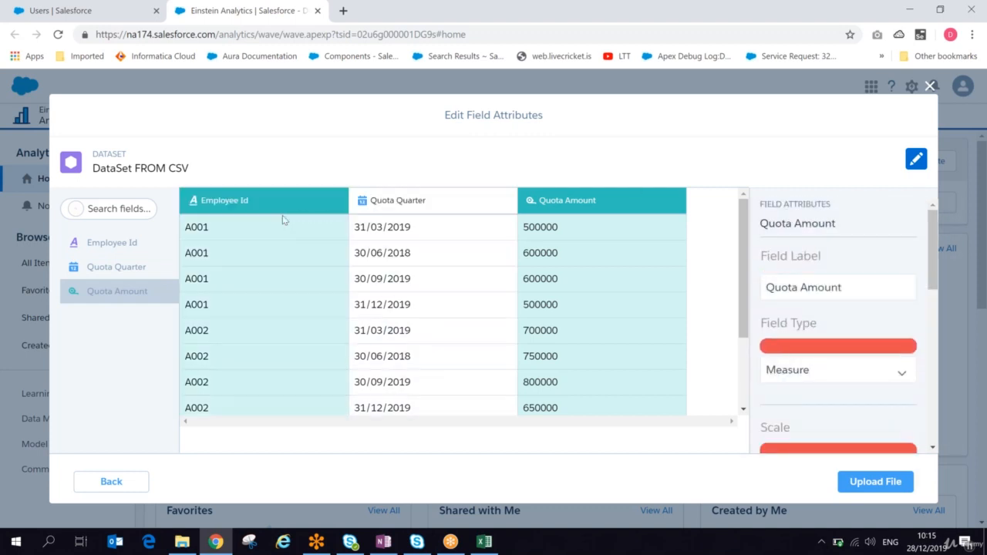
Review the attributes of Employee Id, Quota Quarter and Quota Amount in turn, including the date format and the number symbols
click(273, 207)
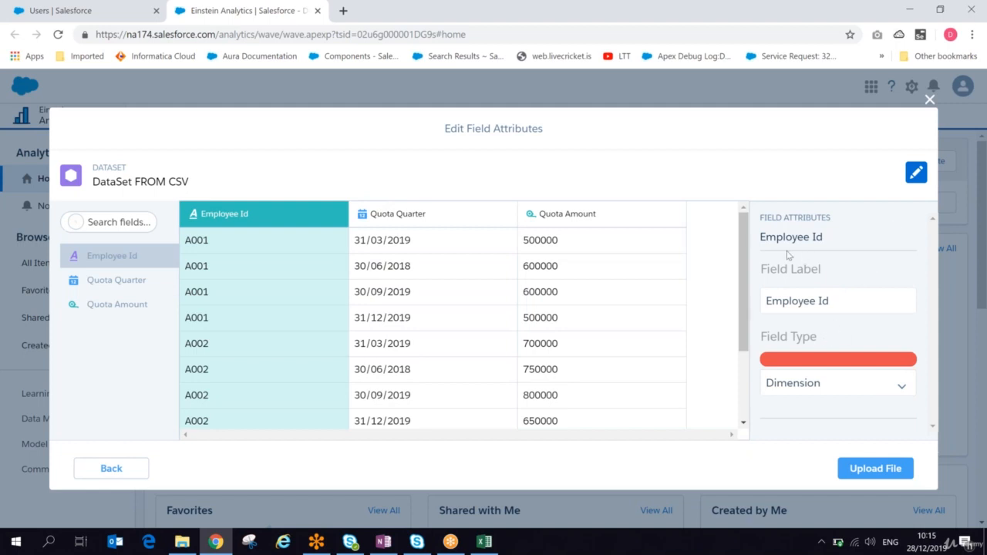
click(397, 225)
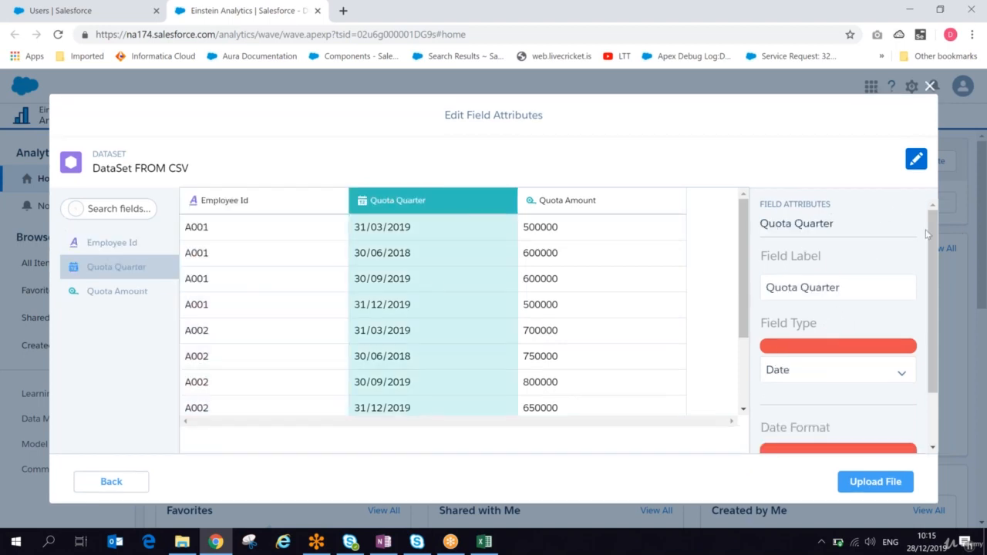
drag(936, 227, 938, 303)
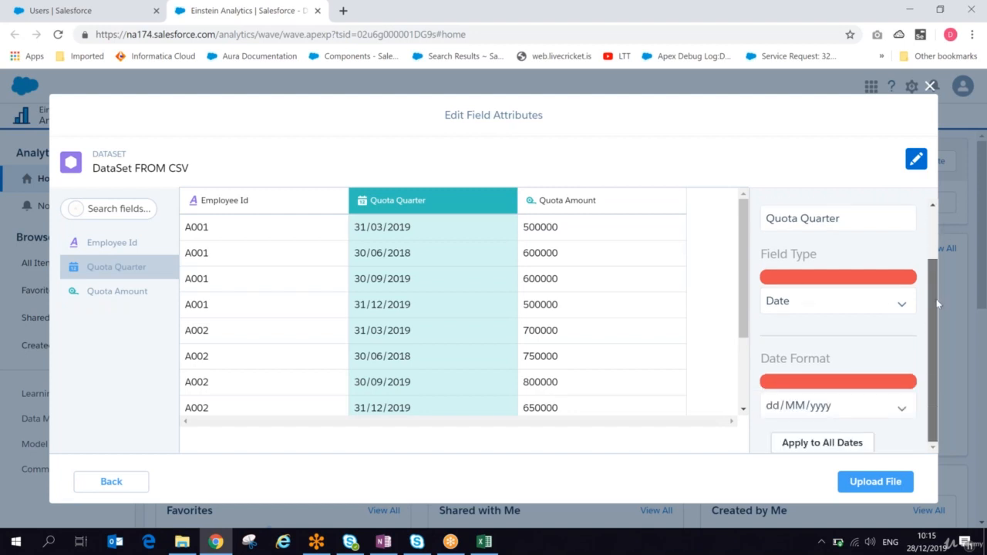
scroll(936, 301, up, 2)
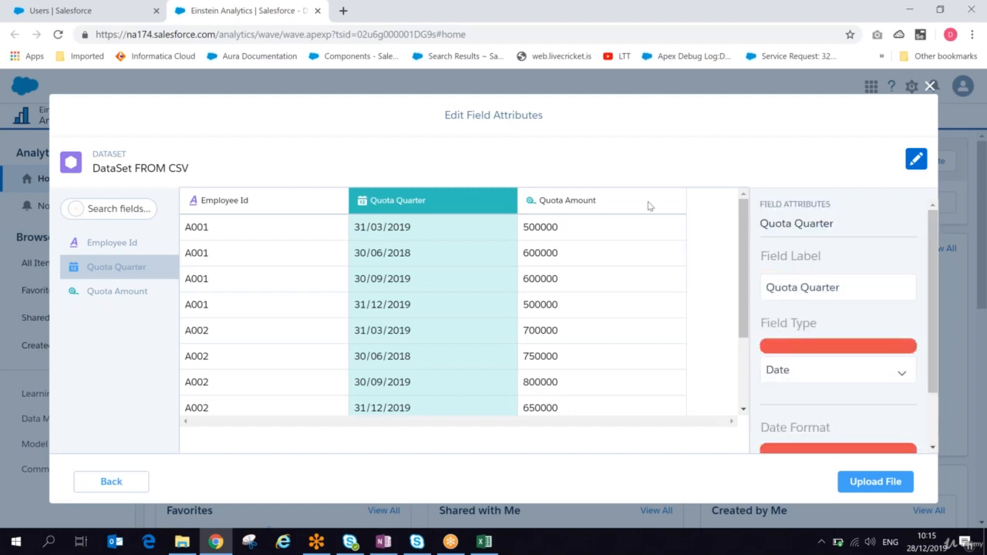
click(602, 199)
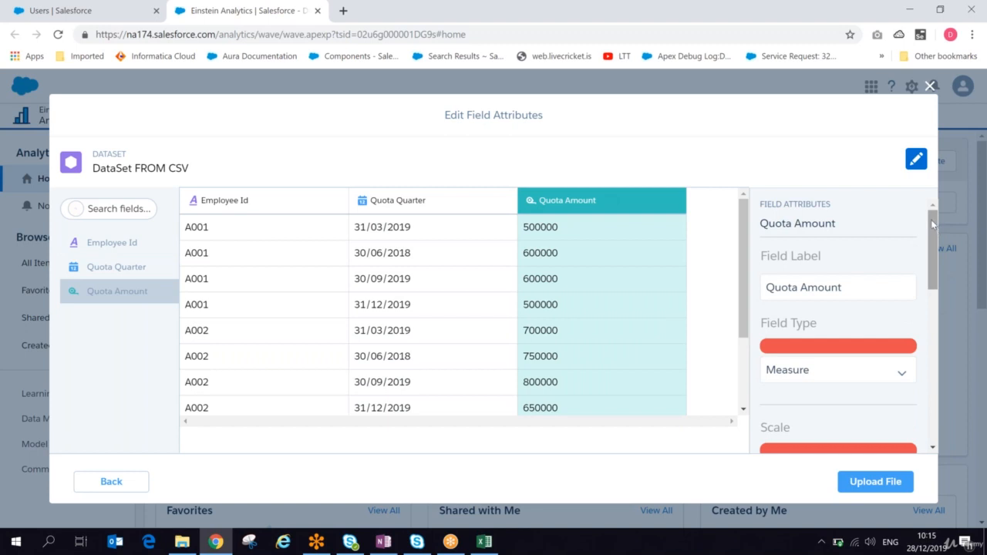
drag(933, 223, 938, 403)
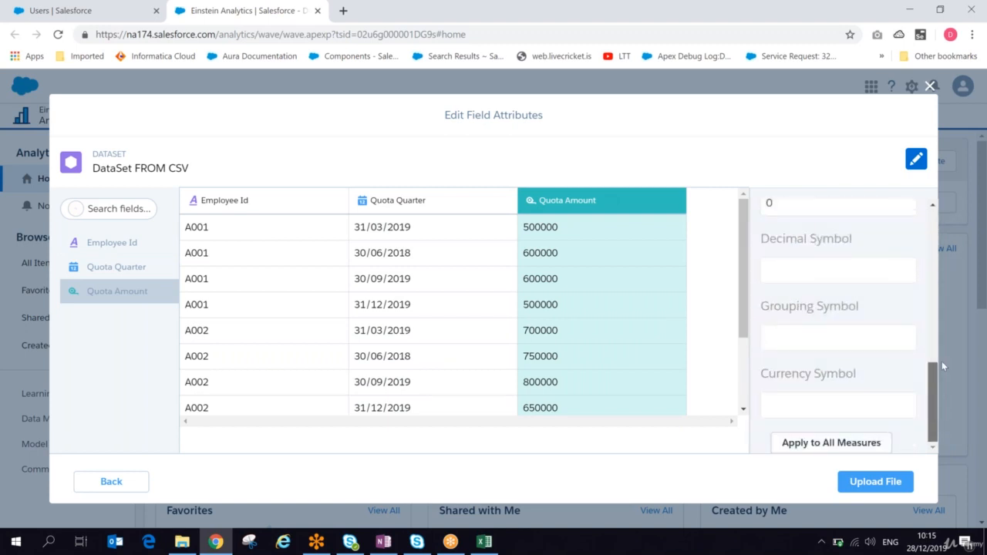
drag(941, 362, 923, 207)
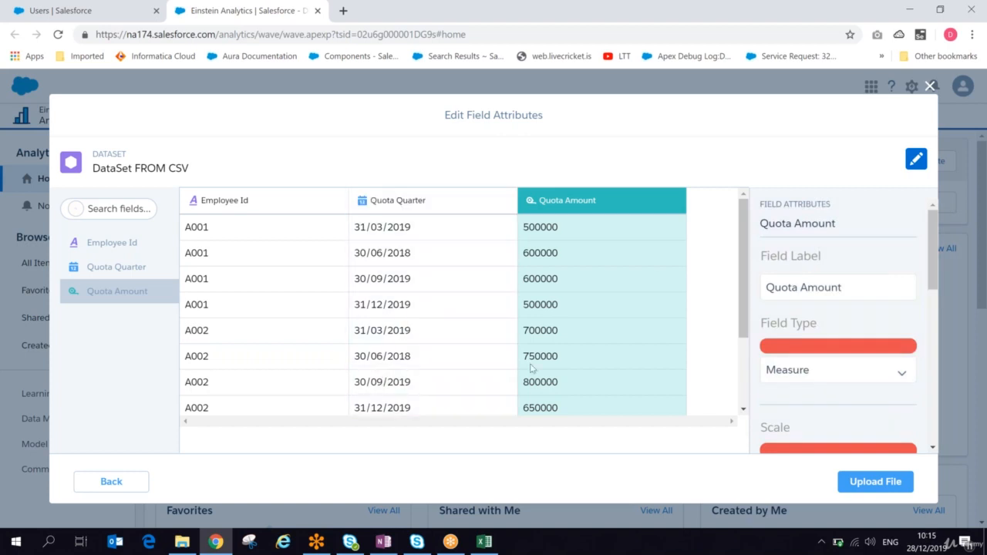
Switch to OneNote and add the line "UPLOAD FILE" below the dataset naming note
key(alt+Tab)
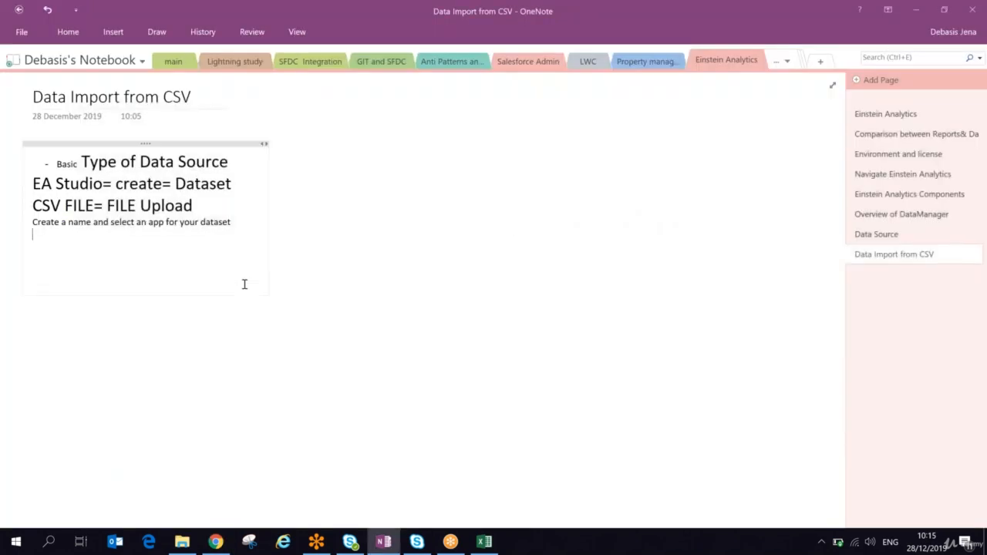
text(UPLOAD FILE)
Set the font size of the "UPLOAD FILE" line in the note to 20
drag(115, 206, 151, 206)
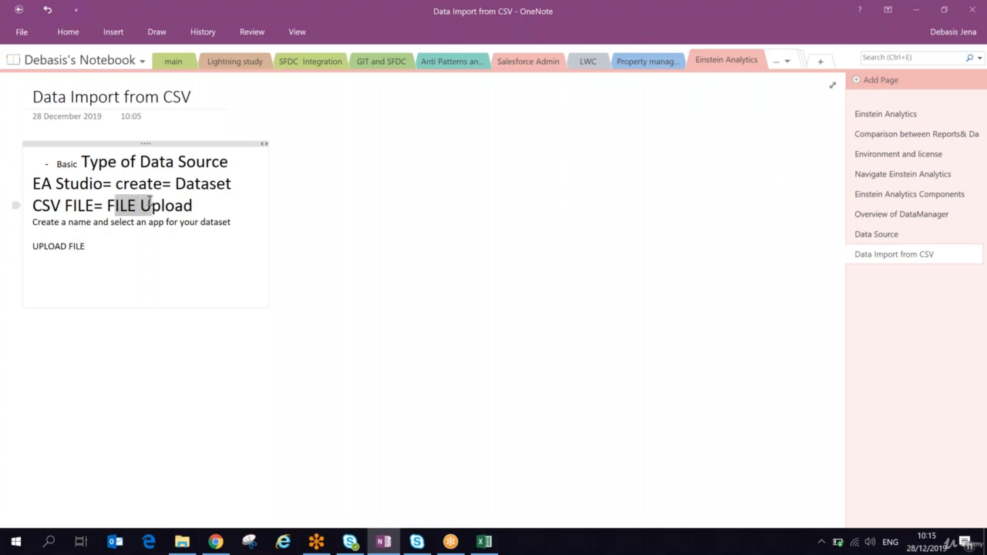
click(68, 30)
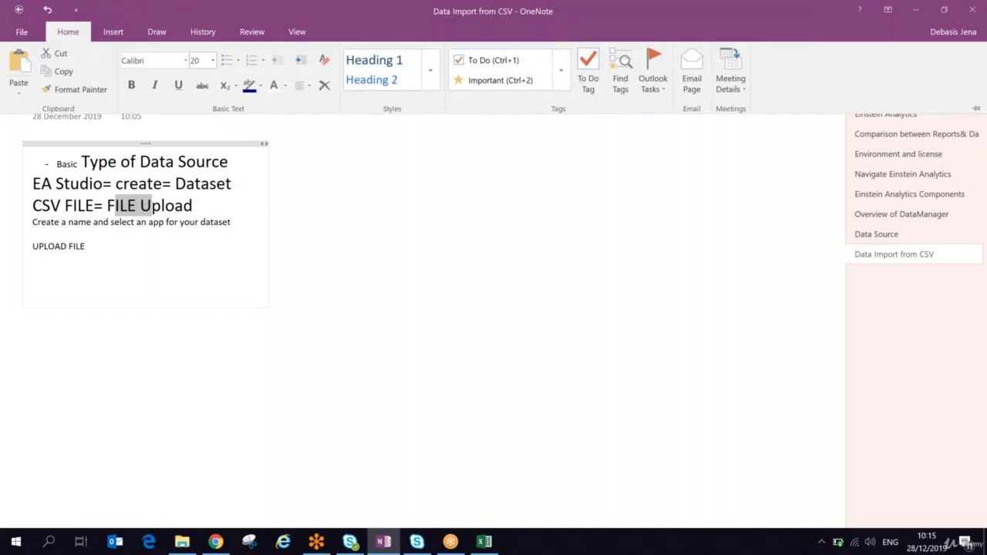
click(85, 253)
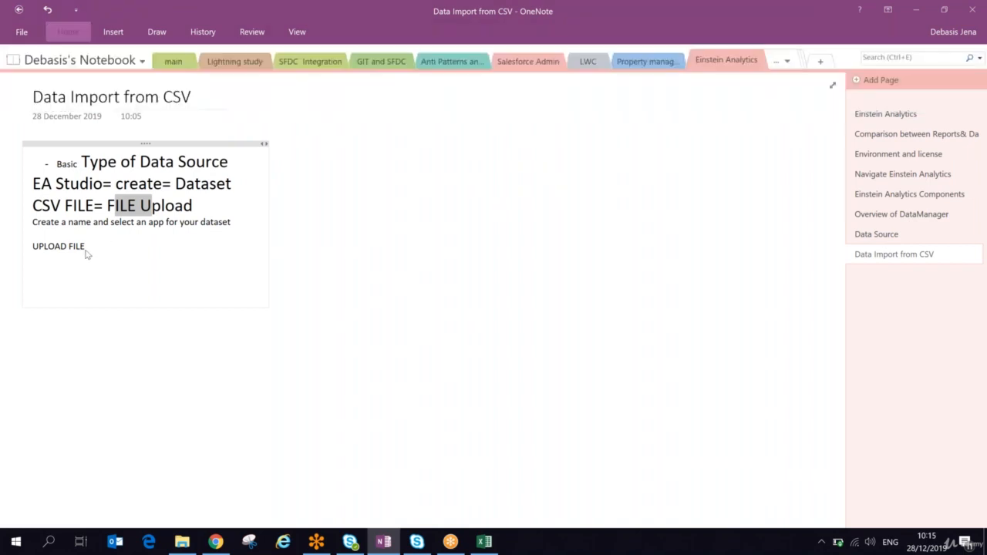
click(68, 31)
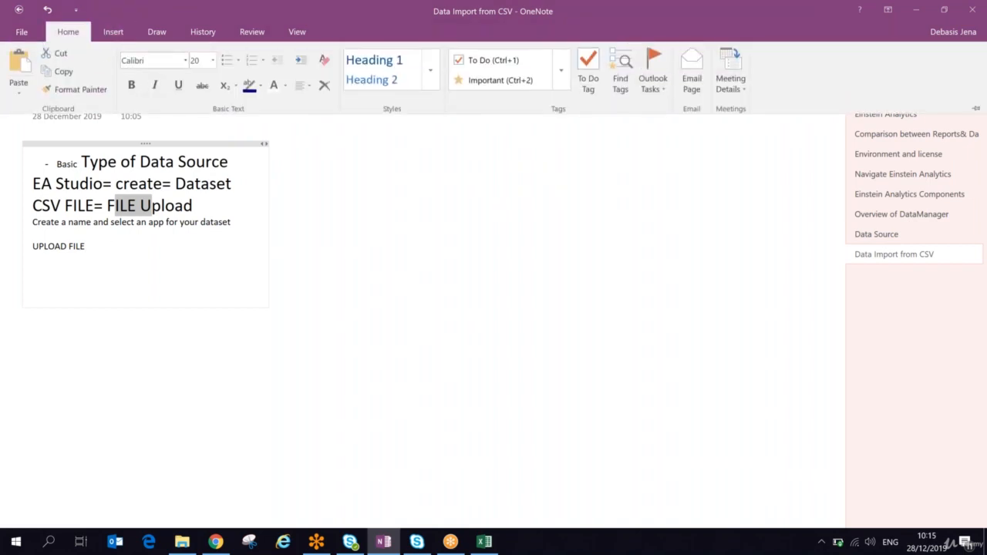
click(93, 247)
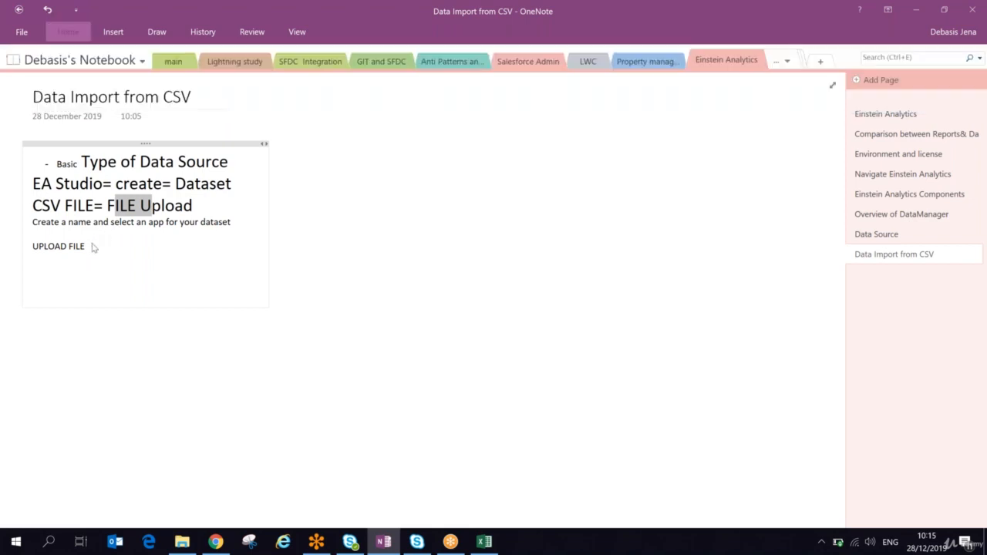
drag(92, 248, 35, 243)
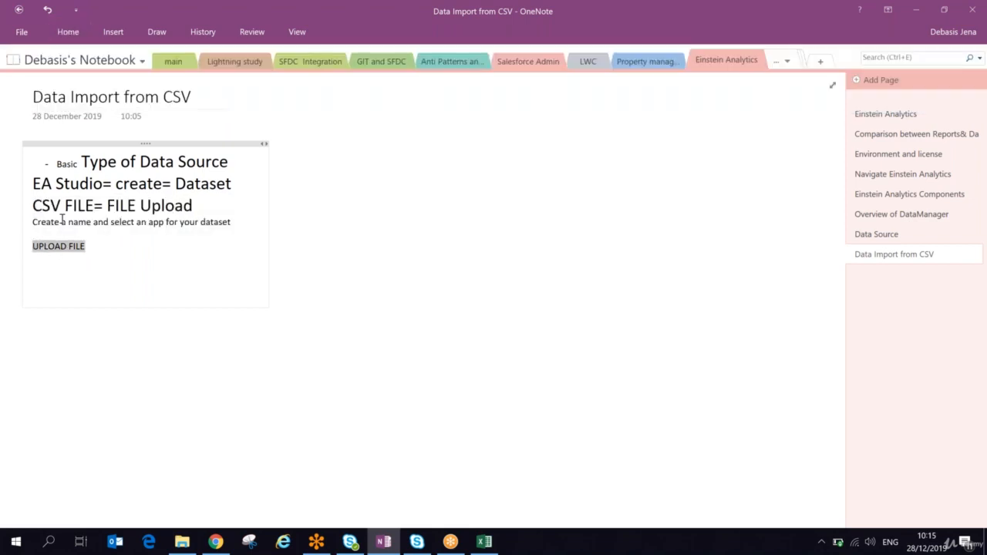
drag(87, 247, 34, 245)
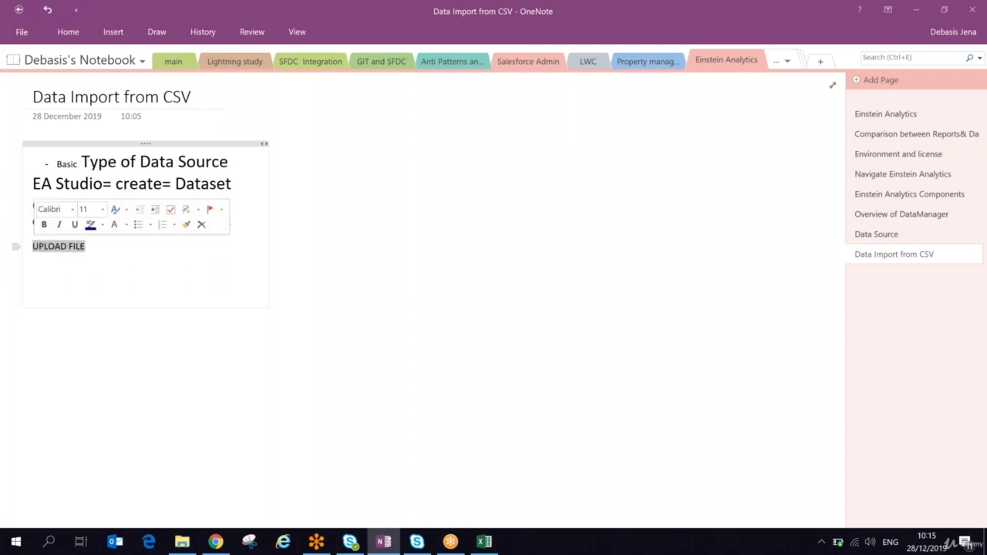
click(102, 209)
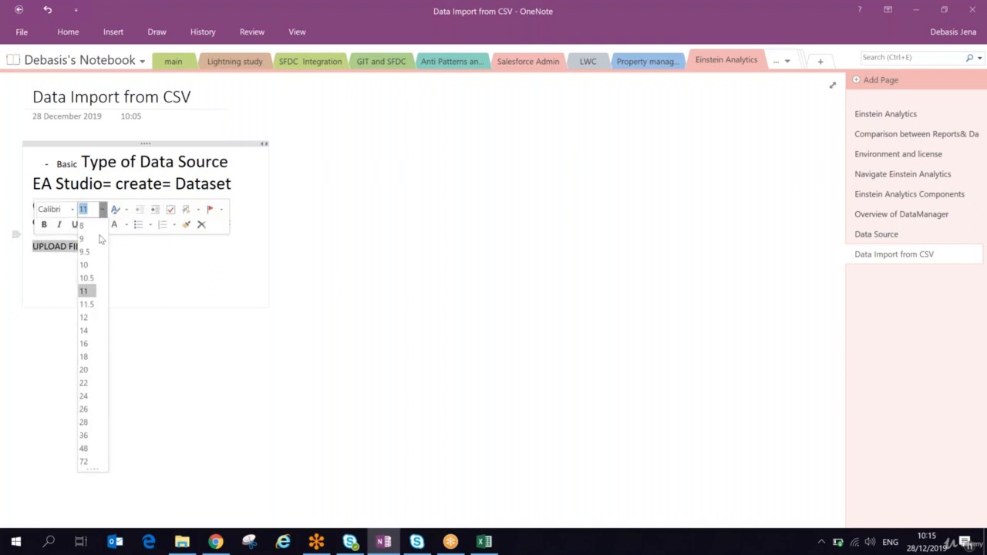
click(83, 369)
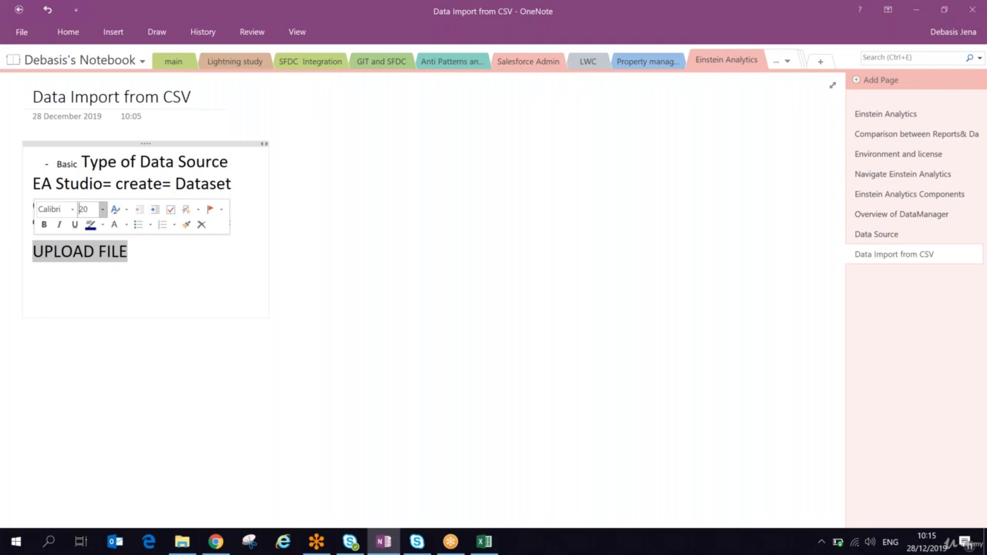
Switch to Chrome, upload the CSV file to create the dataset, and open the data monitor to check its progress
key(alt+Tab)
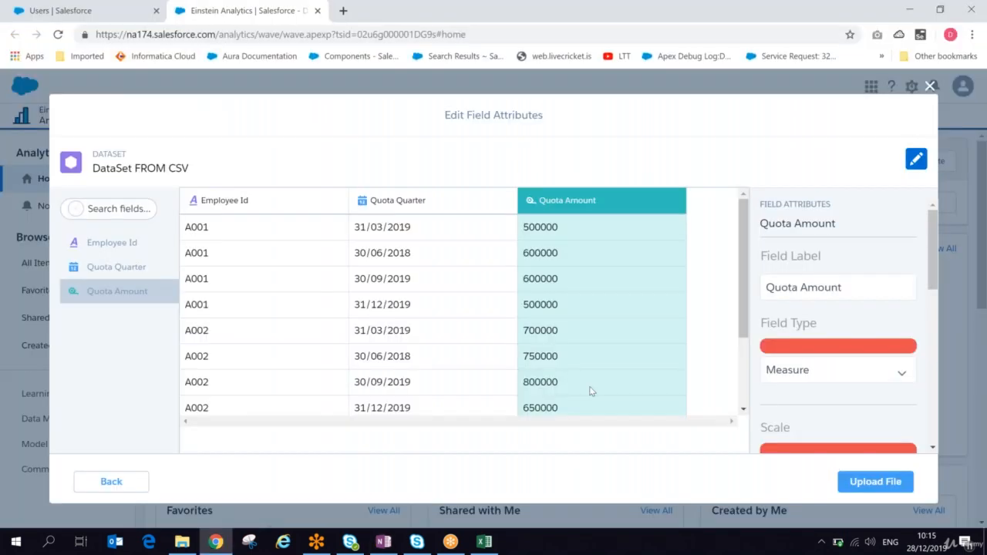
click(888, 485)
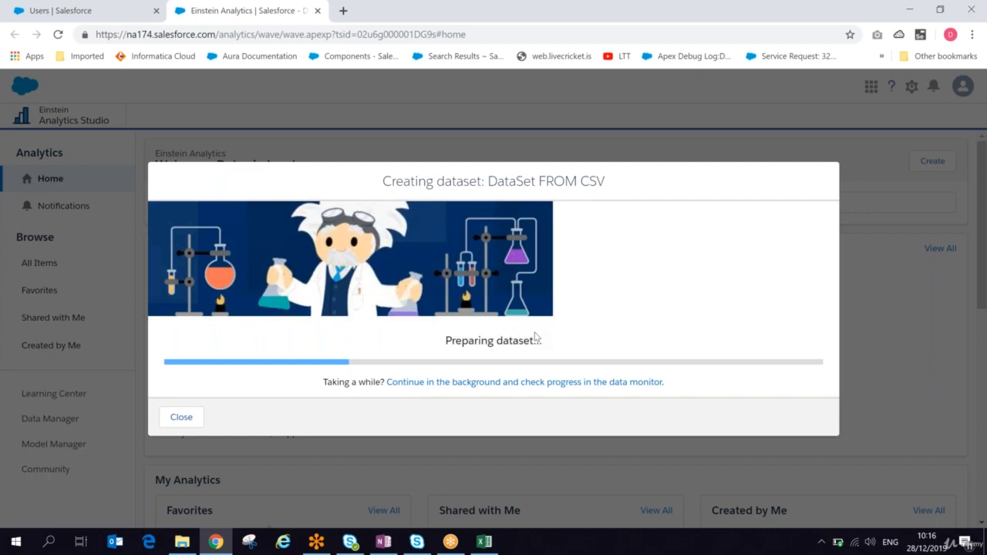
click(491, 383)
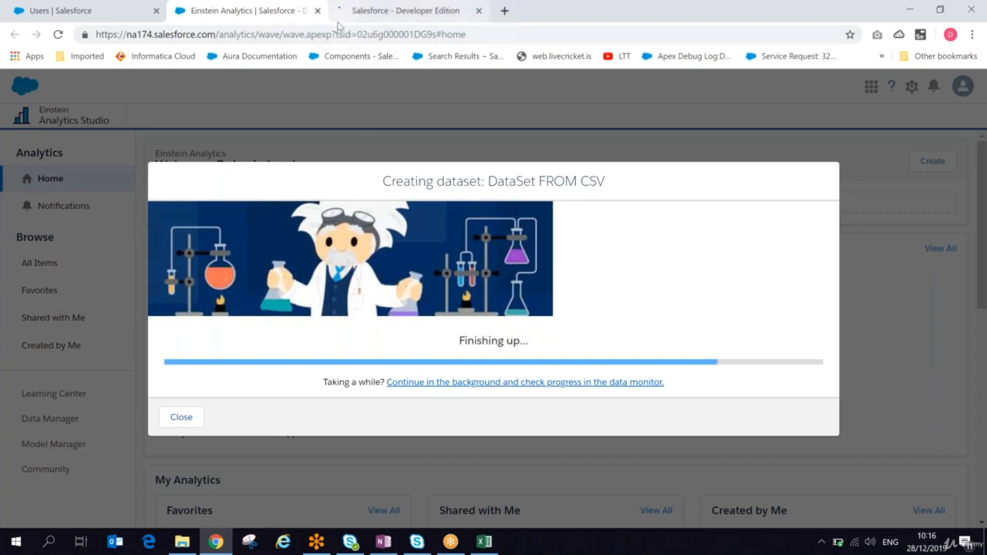
click(343, 14)
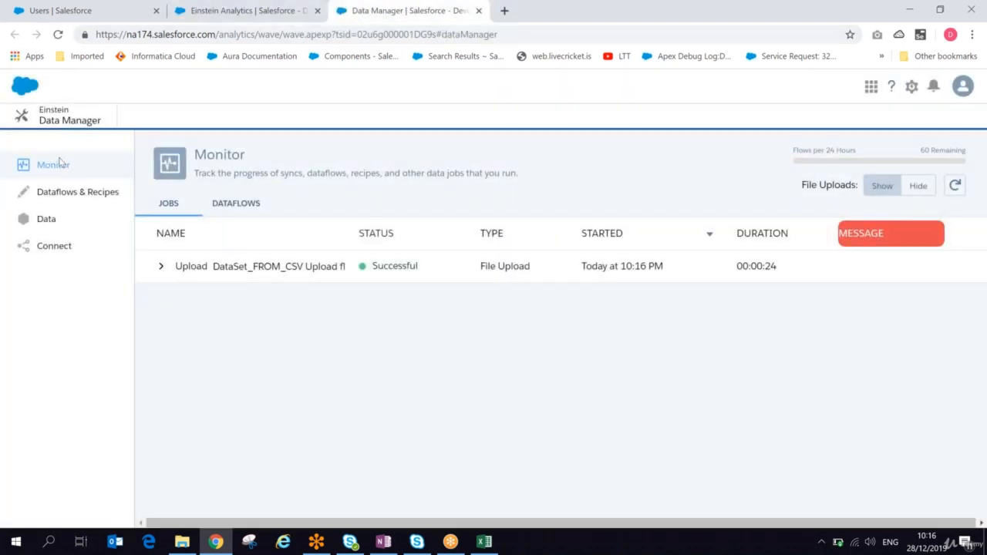
Switch to OneNote, consult the Monitor notes on the "Overview of DataManager" page, and return to the Data Manager in Chrome
click(389, 548)
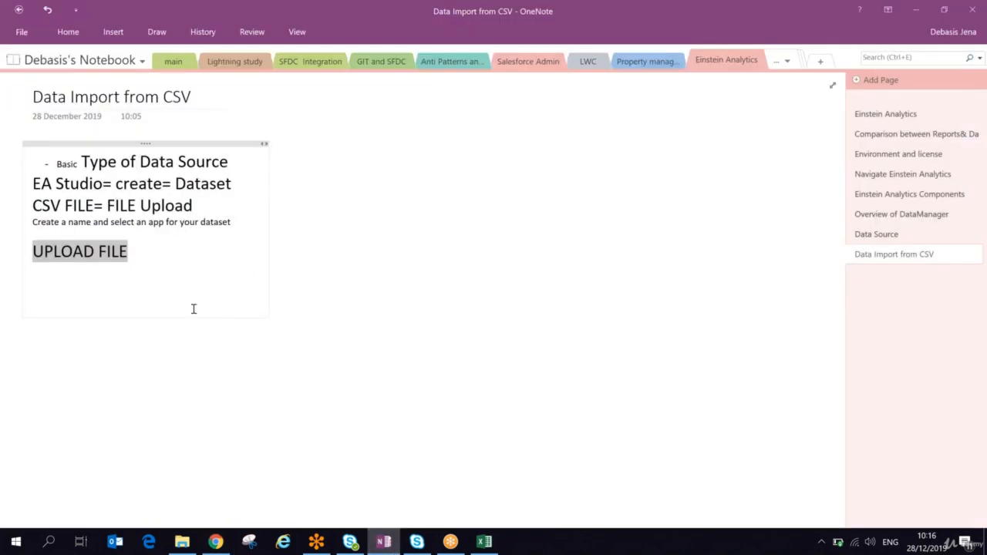
click(902, 215)
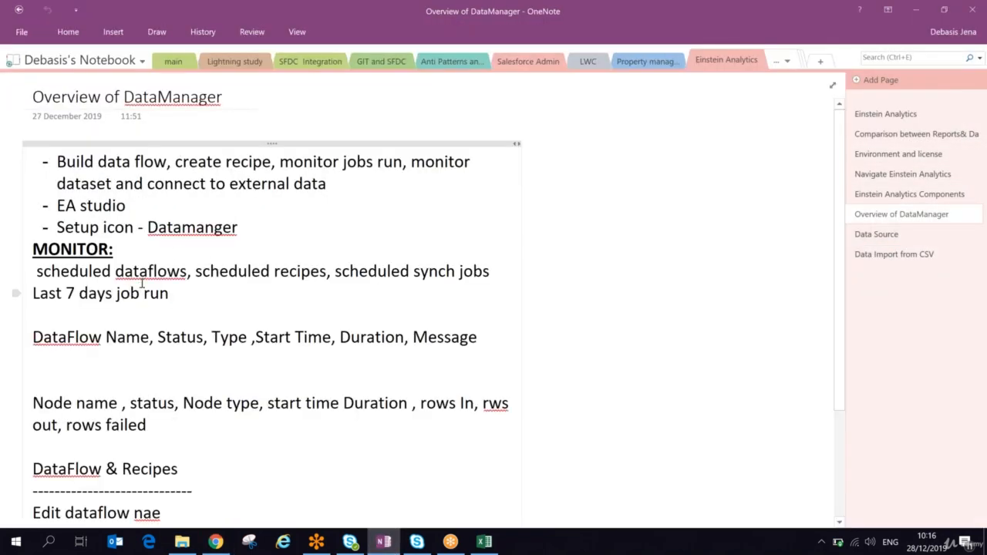
key(alt+Tab)
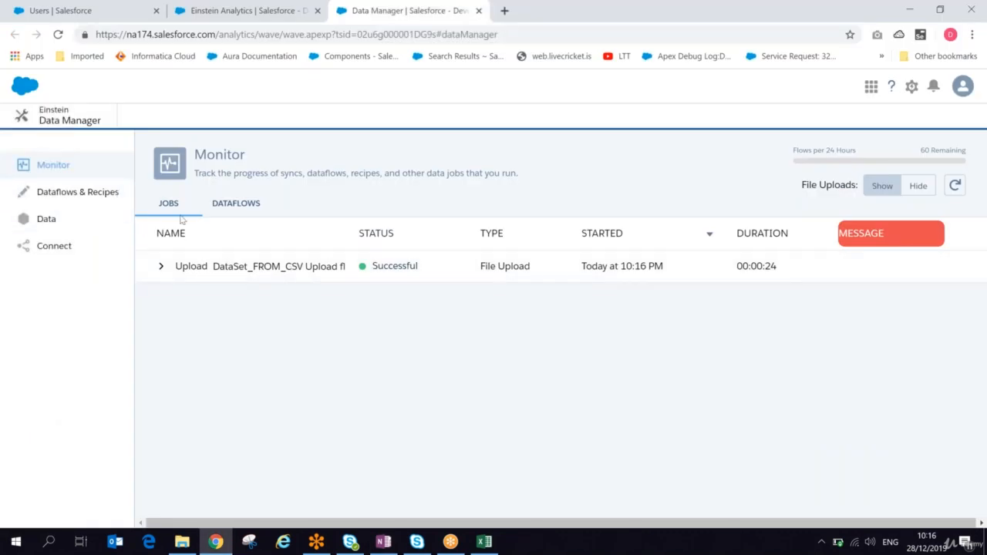
Review the DataSet_FROM_CSV upload job, the new dataset's page and the monitor's Dataflows list, ending on the Jobs list
drag(222, 266, 351, 268)
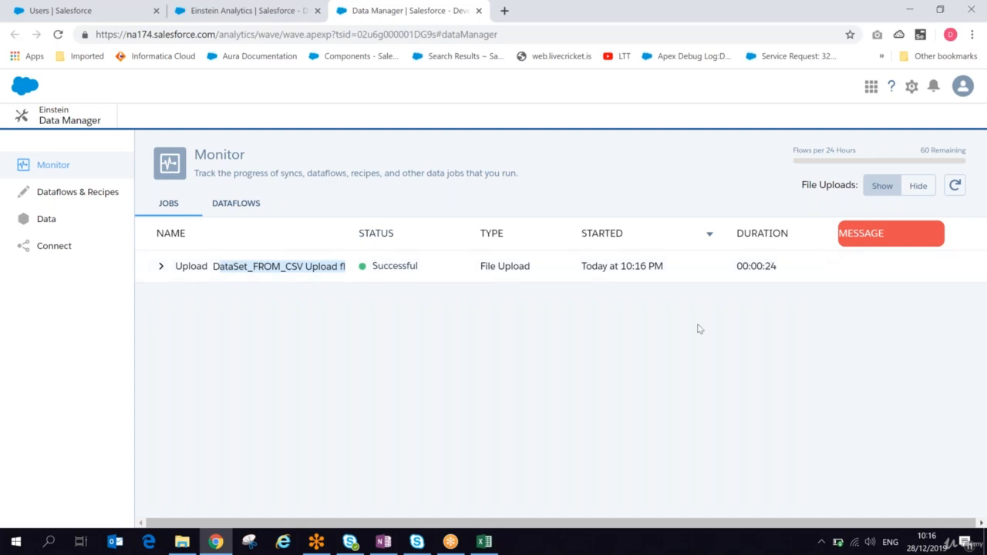
click(258, 21)
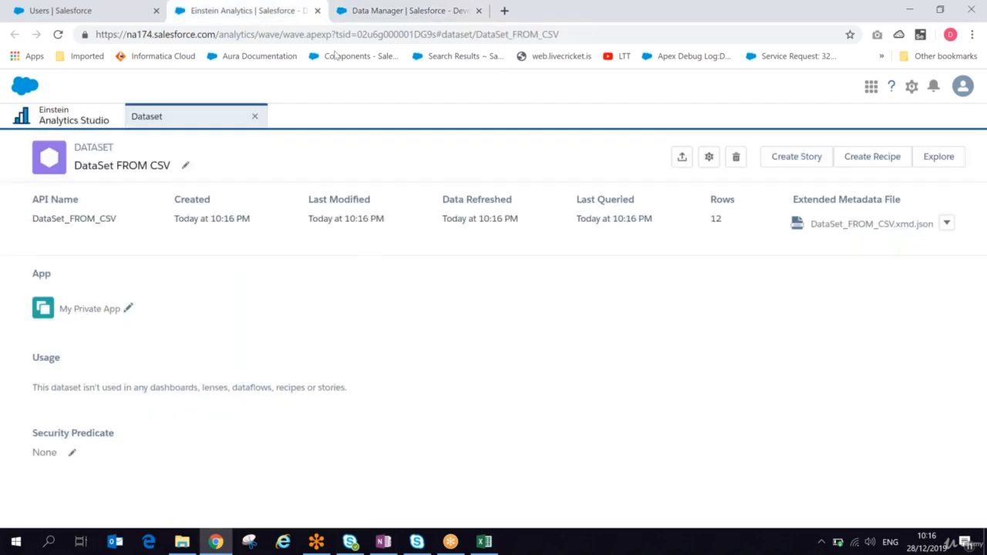
click(342, 19)
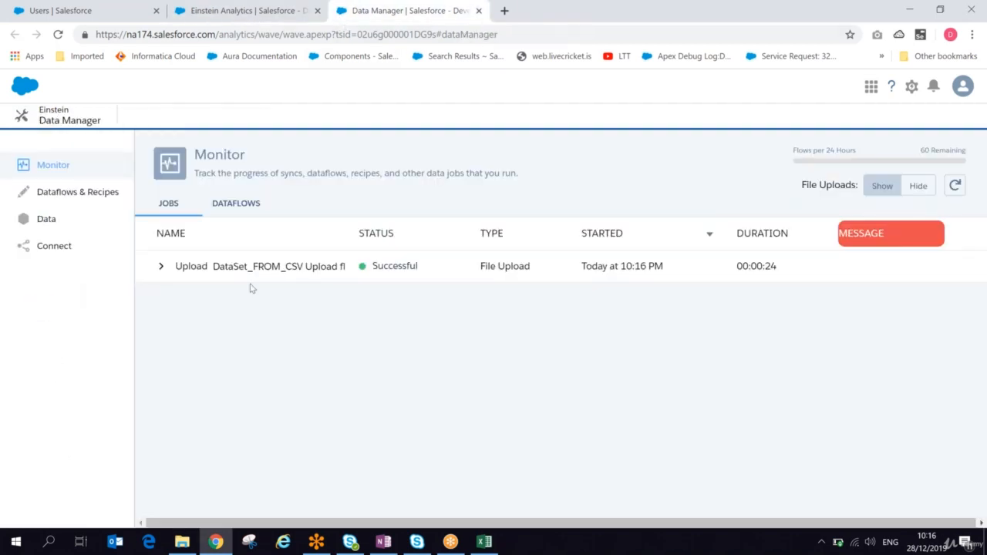
click(210, 203)
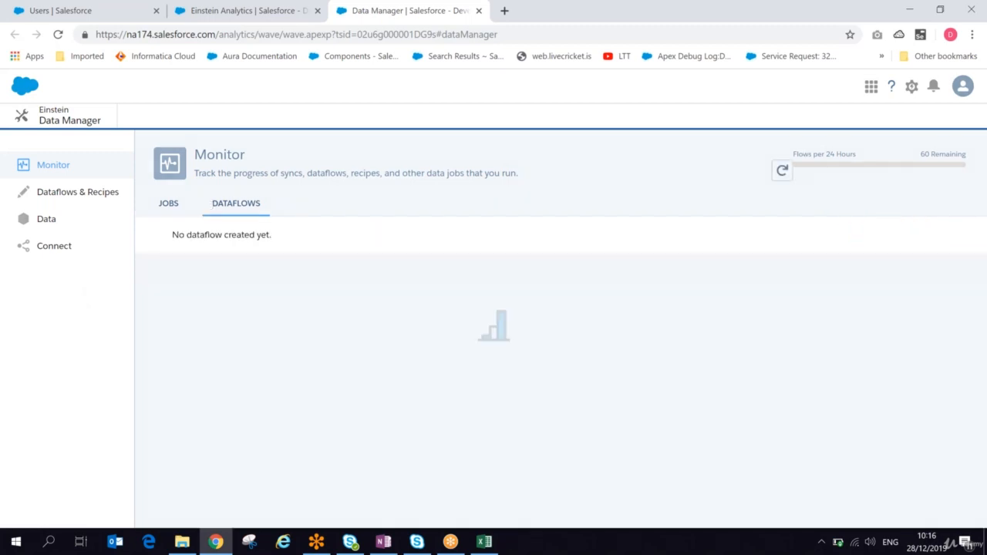
click(173, 205)
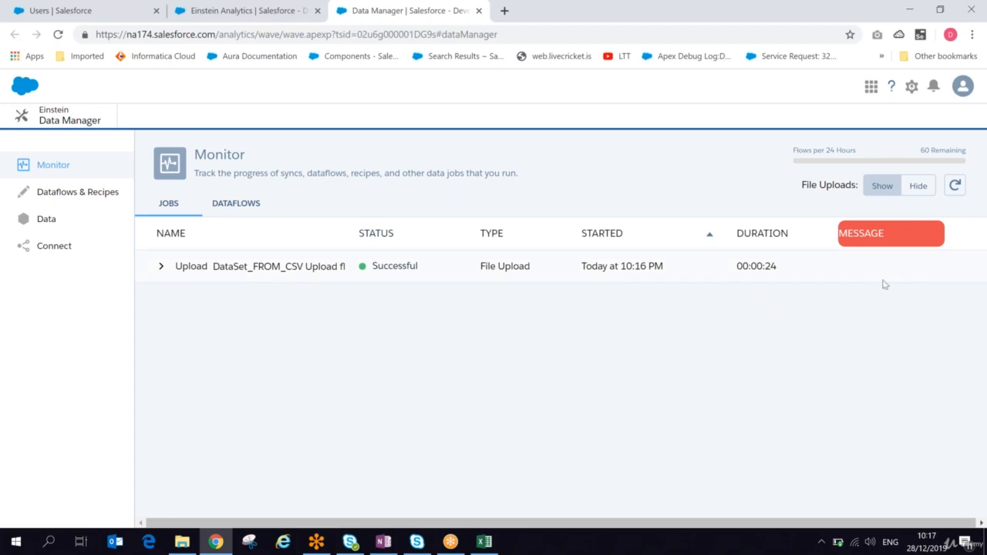
Review the OneNote line listing the dataflow name, status, type, start time, duration and message, and return to the Jobs list in Chrome
click(383, 542)
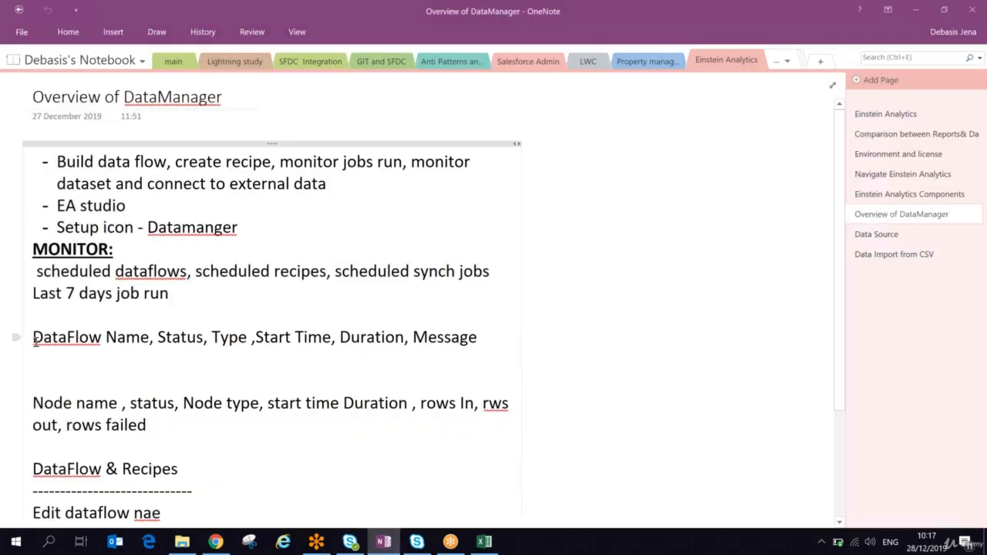
drag(34, 341, 126, 341)
click(213, 333)
key(alt+Tab)
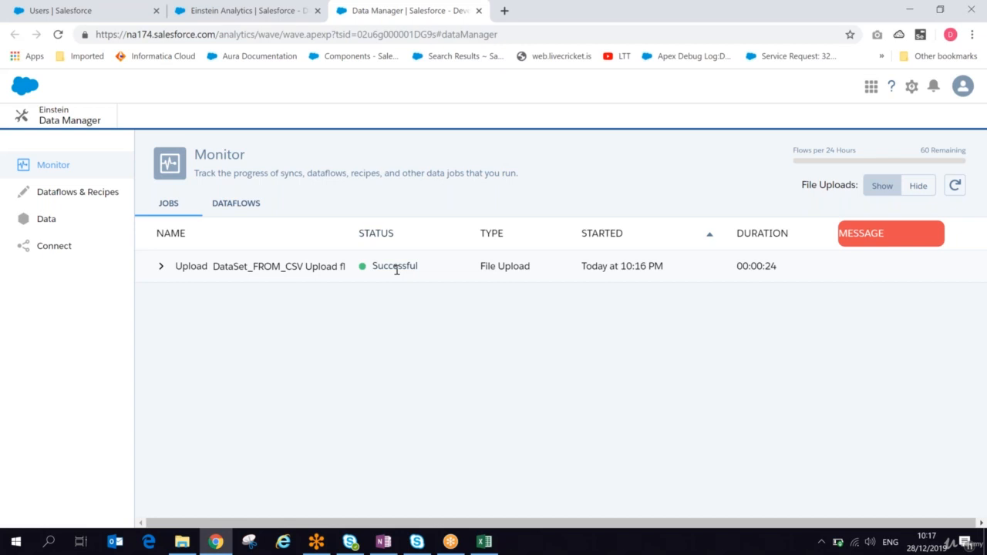
Rename the DataSet FROM CSV dataset as "Quota 2019" on its dataset page
click(213, 14)
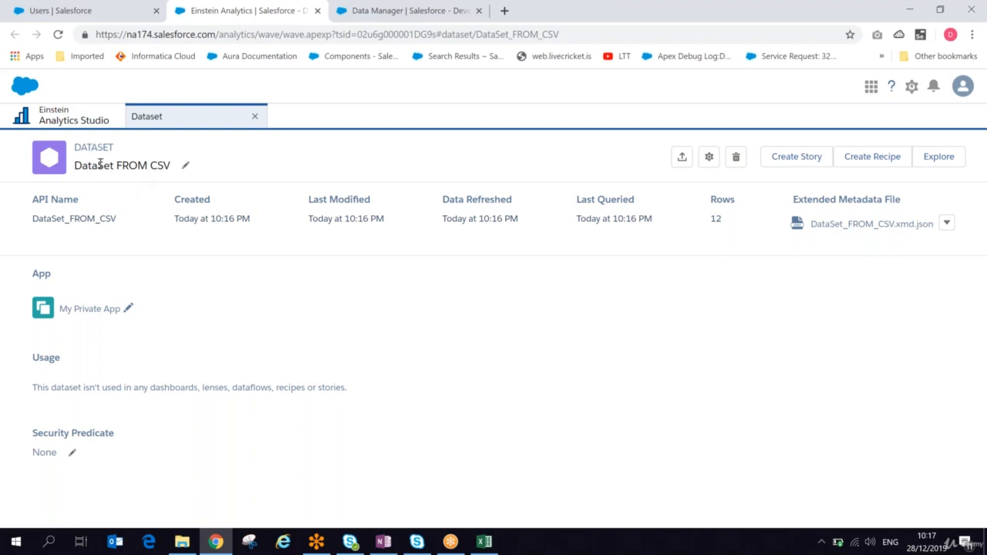
click(185, 167)
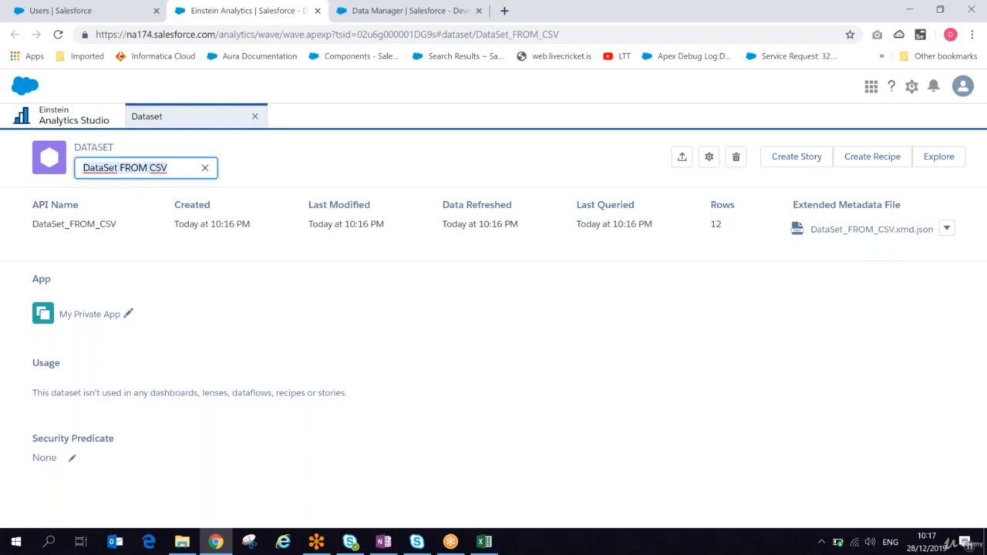
text(Quota 2019)
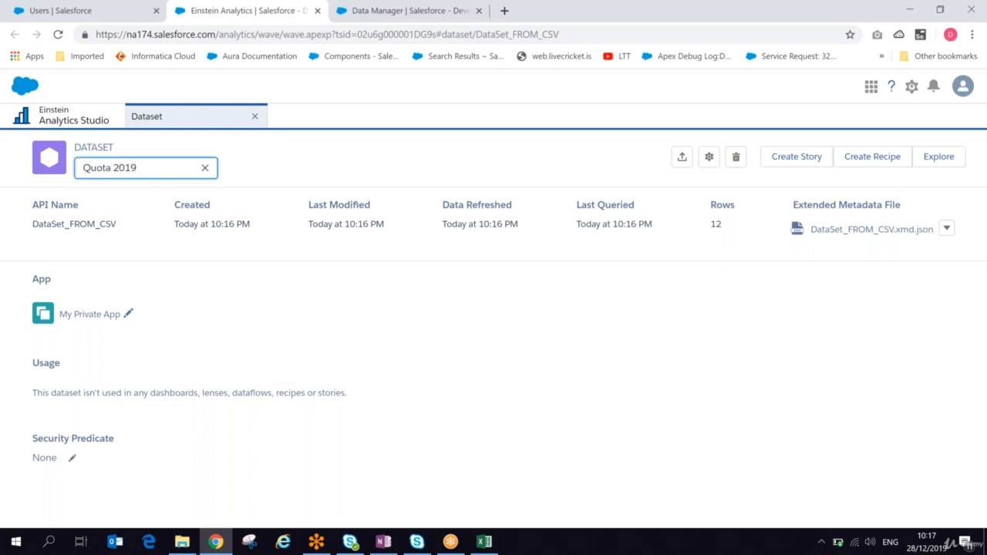
key(Return)
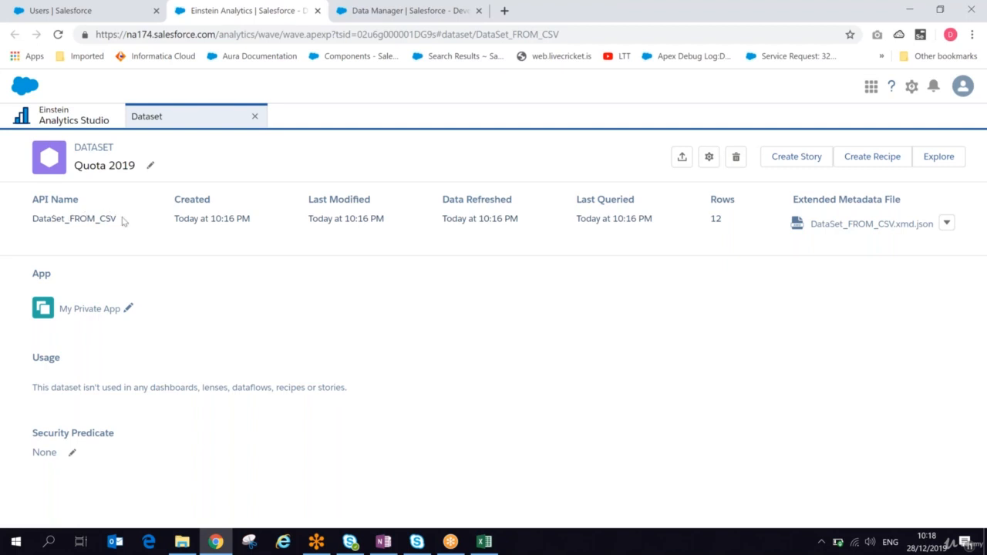
Examine the extended metadata file options and the dataset's created, last modified and data refreshed details
click(946, 222)
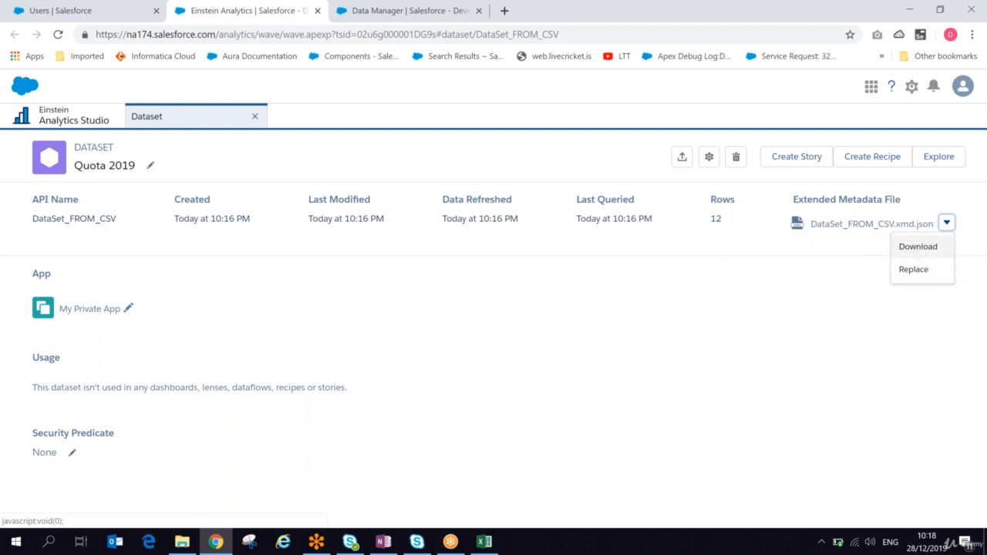
click(249, 235)
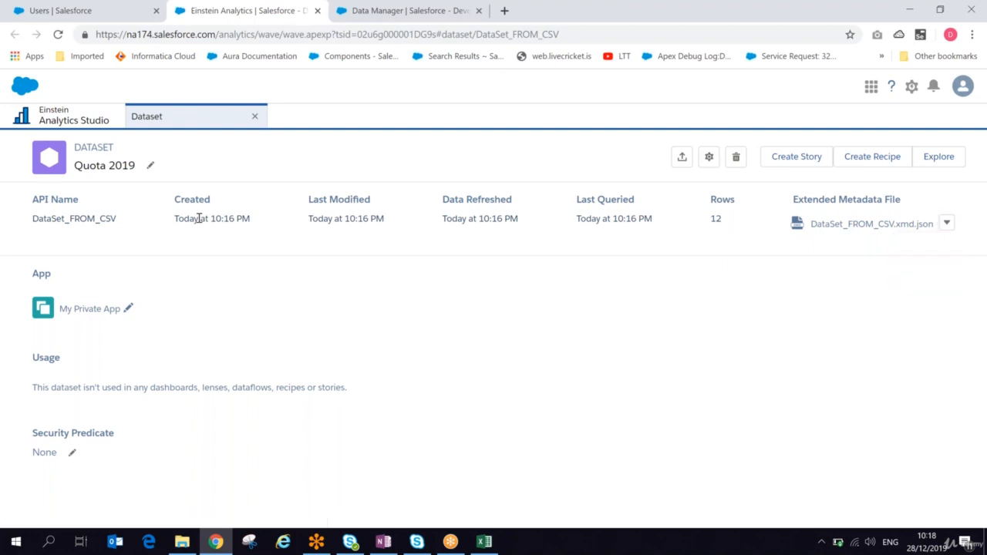
drag(176, 219, 236, 219)
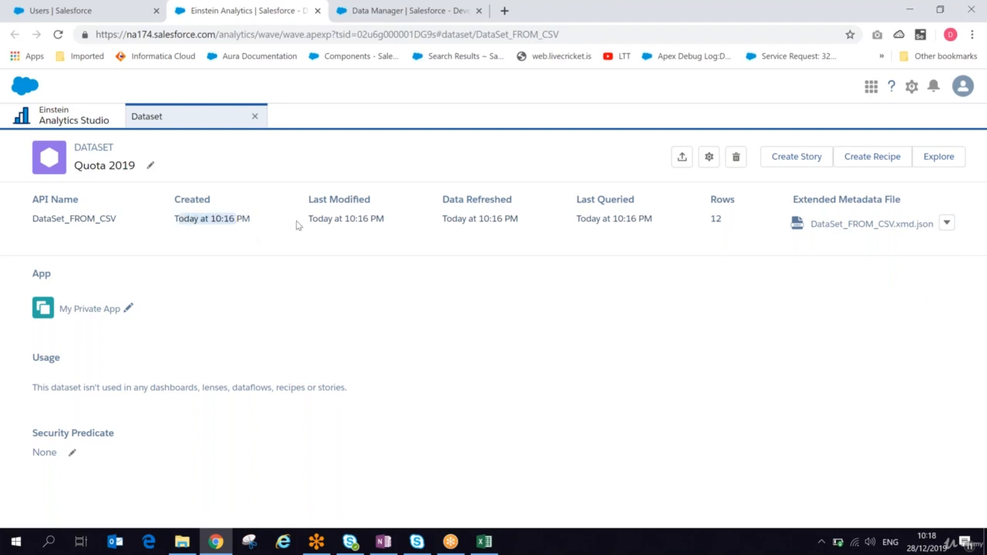
drag(362, 219, 364, 217)
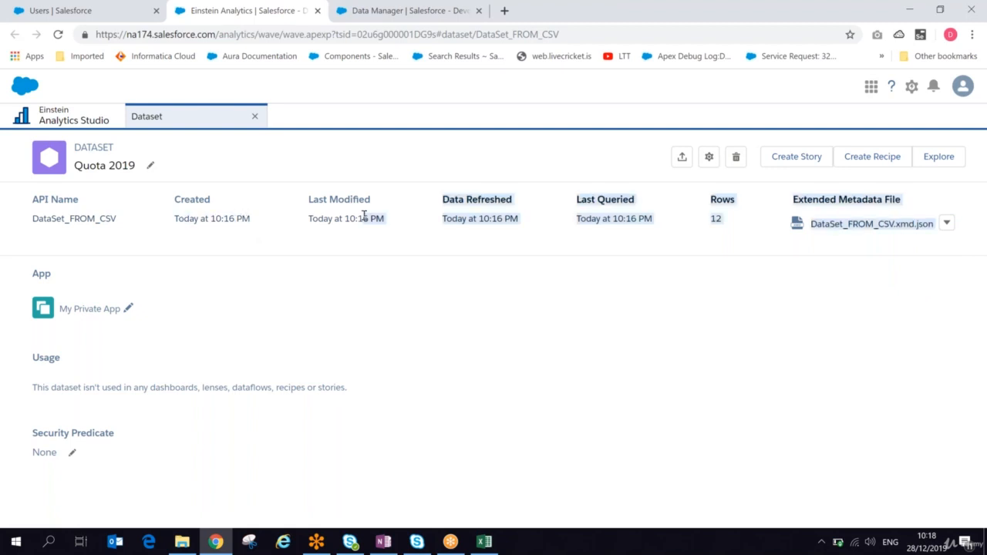
click(453, 219)
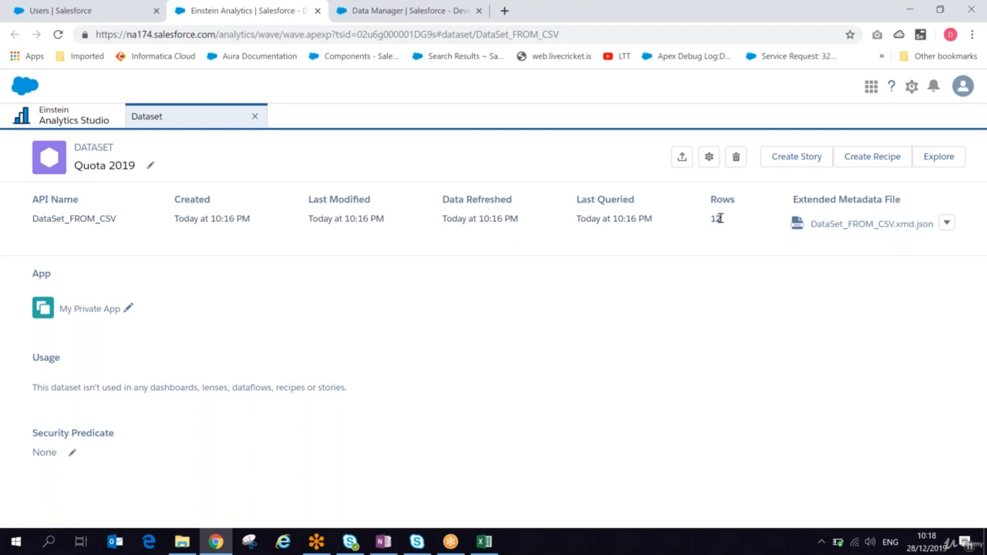
Return to the Analytics Studio home page, look through the My Analytics lists, and reload the page
click(82, 123)
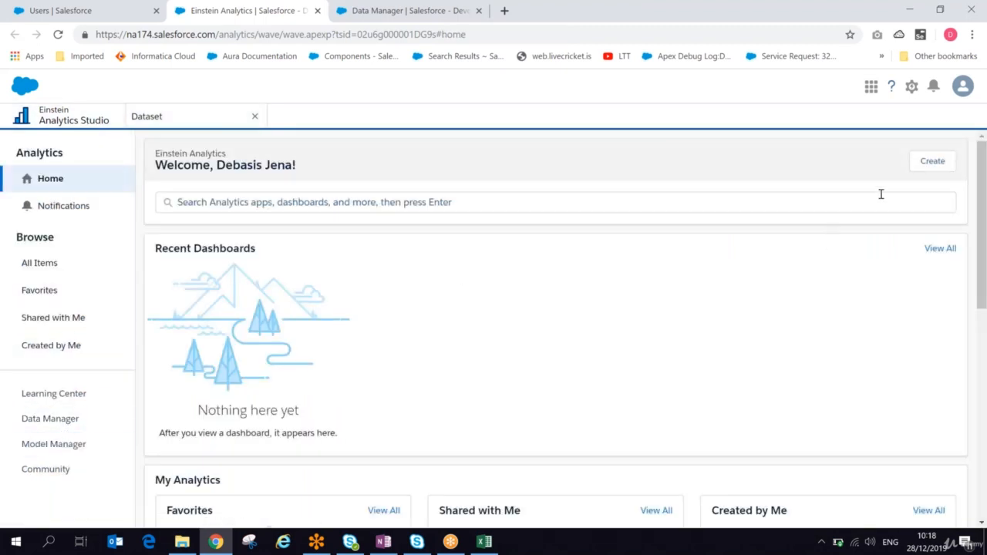
drag(979, 193, 977, 311)
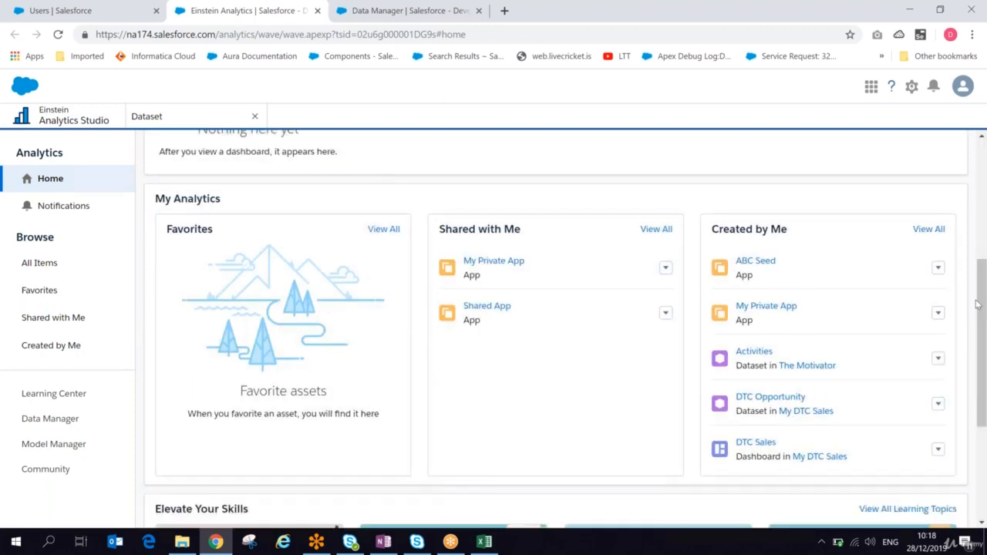
click(58, 35)
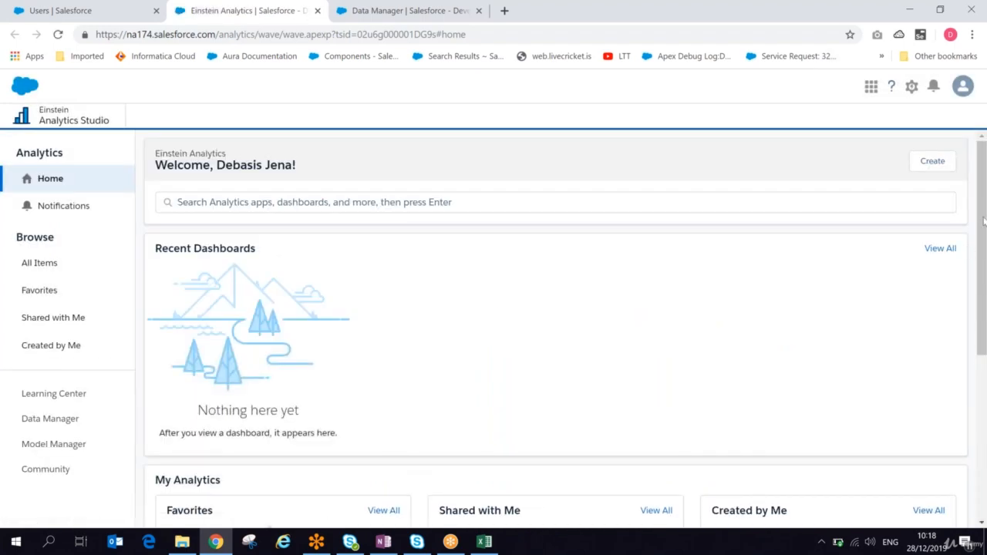
Look over the Analytics Studio home page, and show the node details of the DataSet_FROM_CSV upload job in Data Manager's Monitor
drag(983, 222, 984, 248)
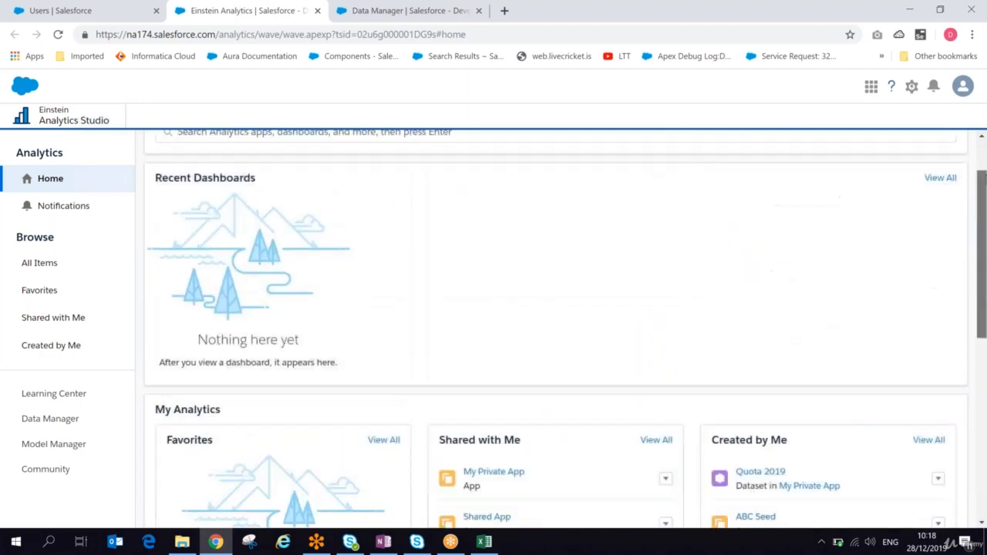
drag(984, 179, 984, 146)
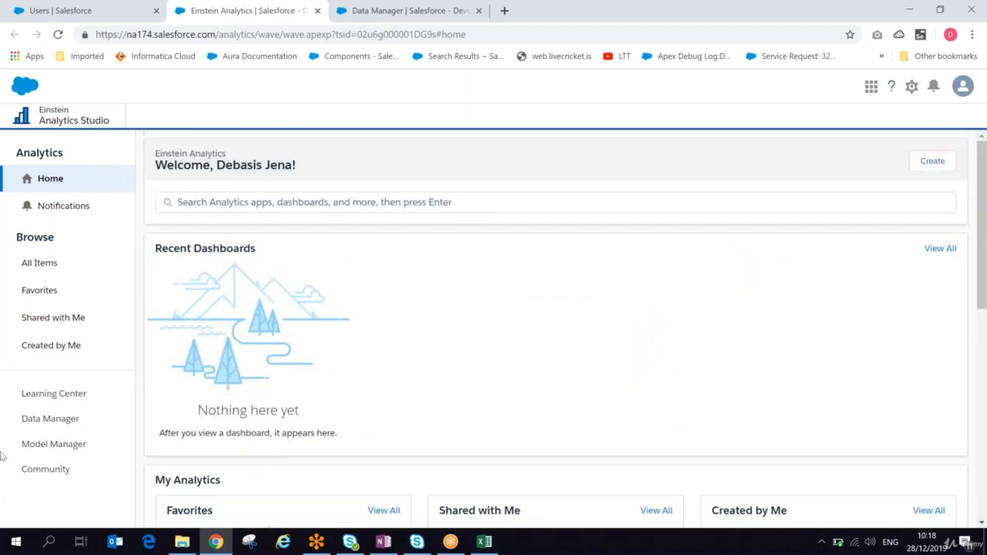
click(341, 16)
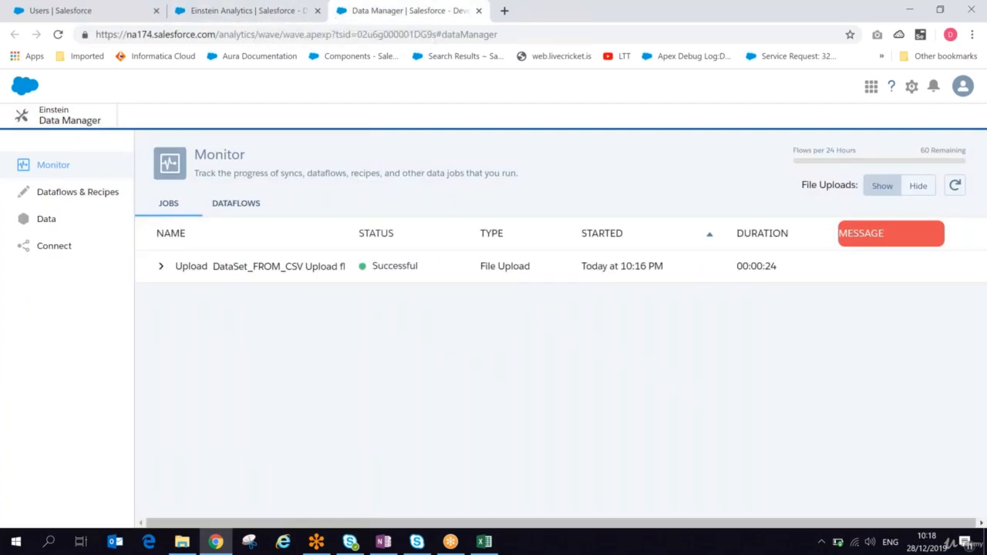
click(161, 268)
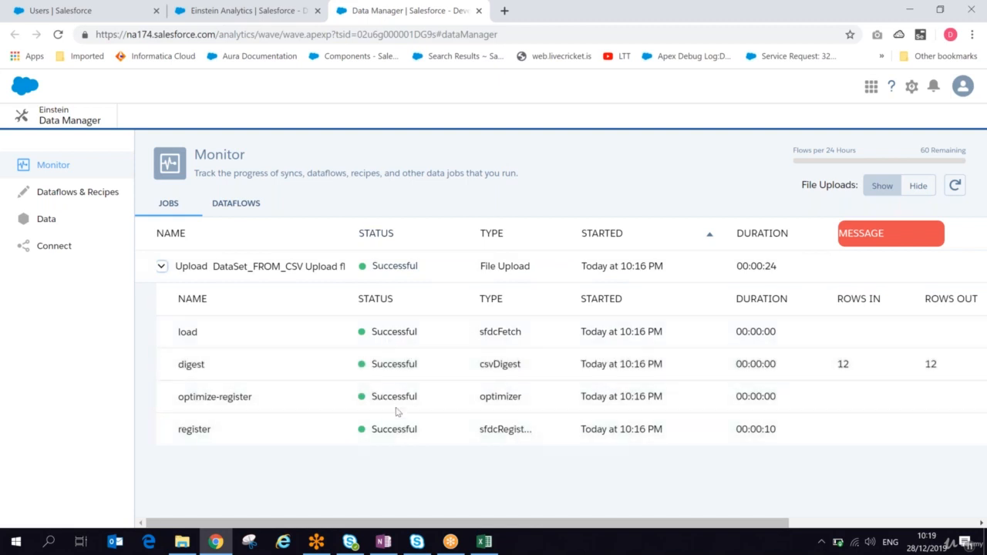
View the datasets list in Data Manager, and start and cancel a new recipe based on Quota 2019
click(40, 225)
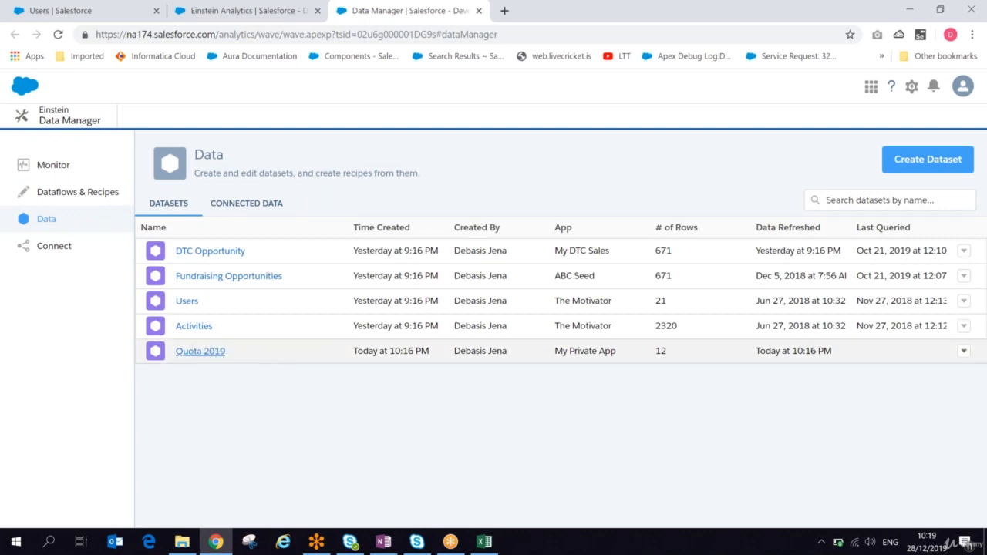
click(200, 352)
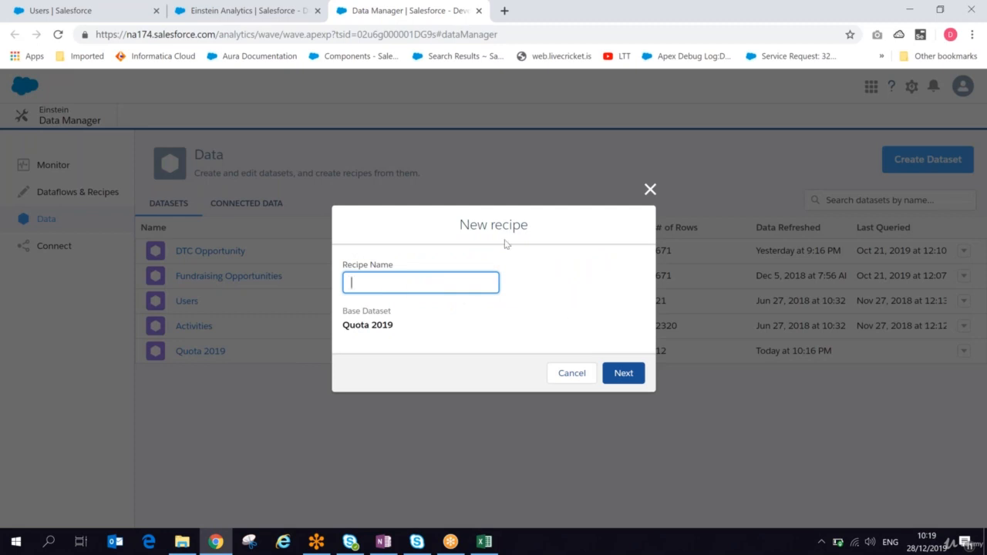
click(572, 374)
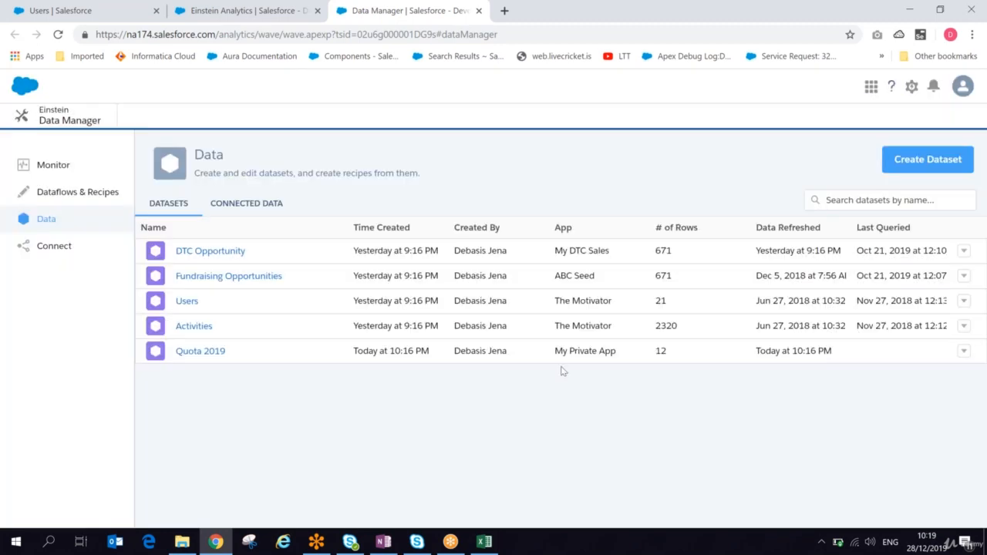
Open Data Manager from the Analytics Studio home page and return to Analytics Studio
click(218, 9)
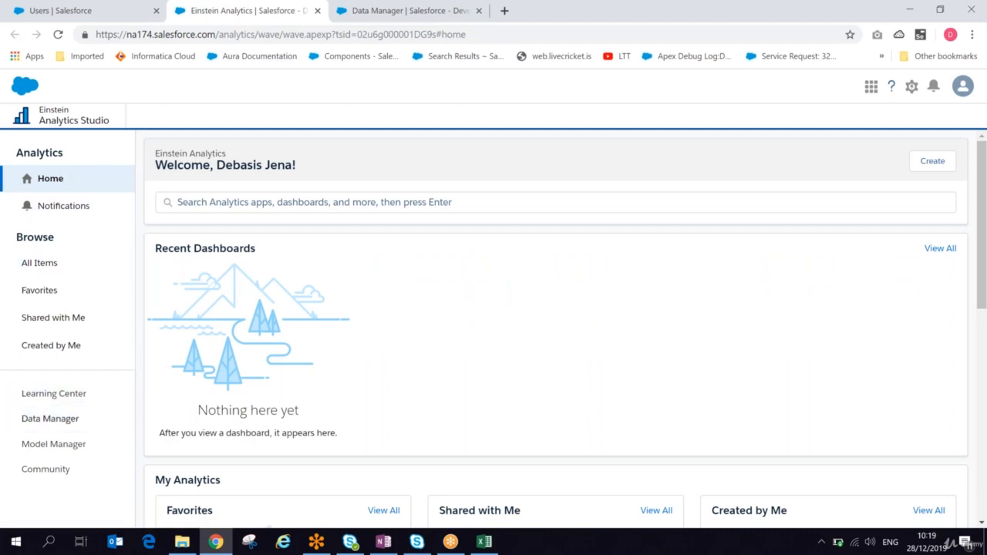
click(50, 418)
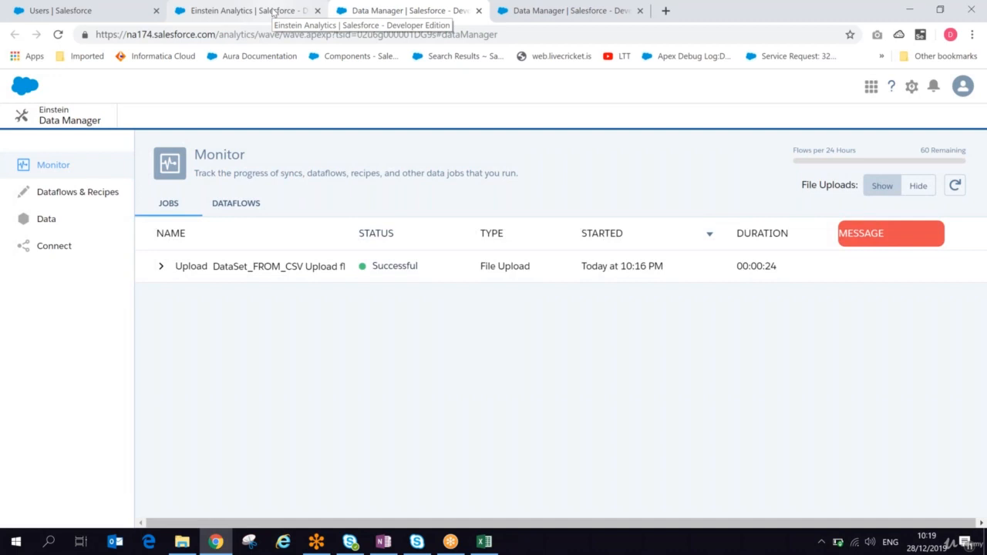
click(272, 12)
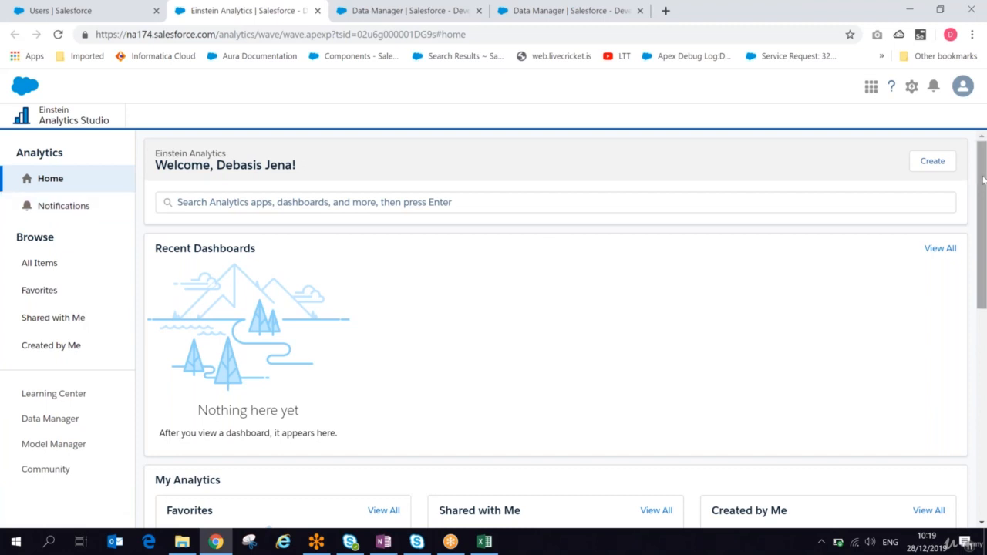
Check the Quota 2019 actions under Created by Me, explore the dataset in a new lens, and return to the Analytics Studio home page
drag(984, 207, 984, 323)
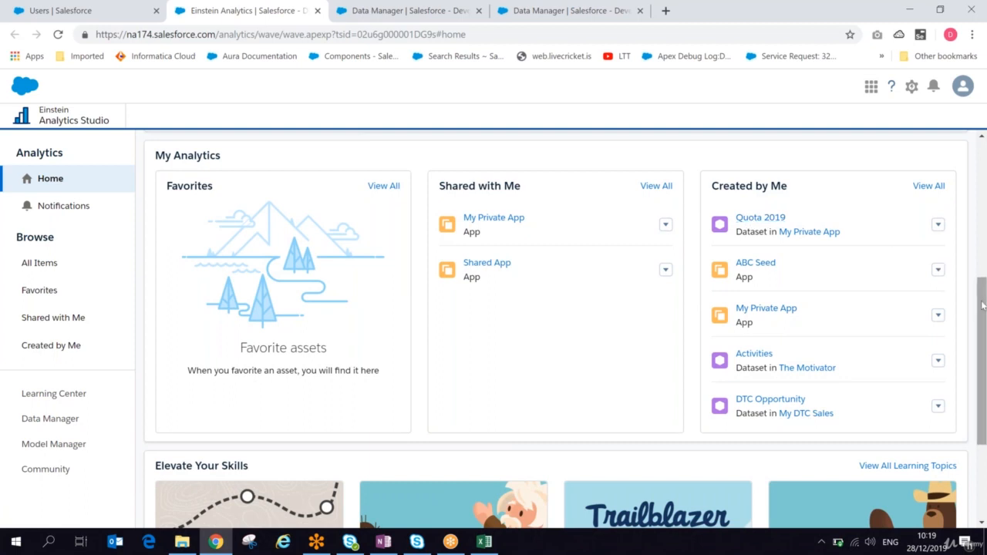
drag(982, 346, 982, 302)
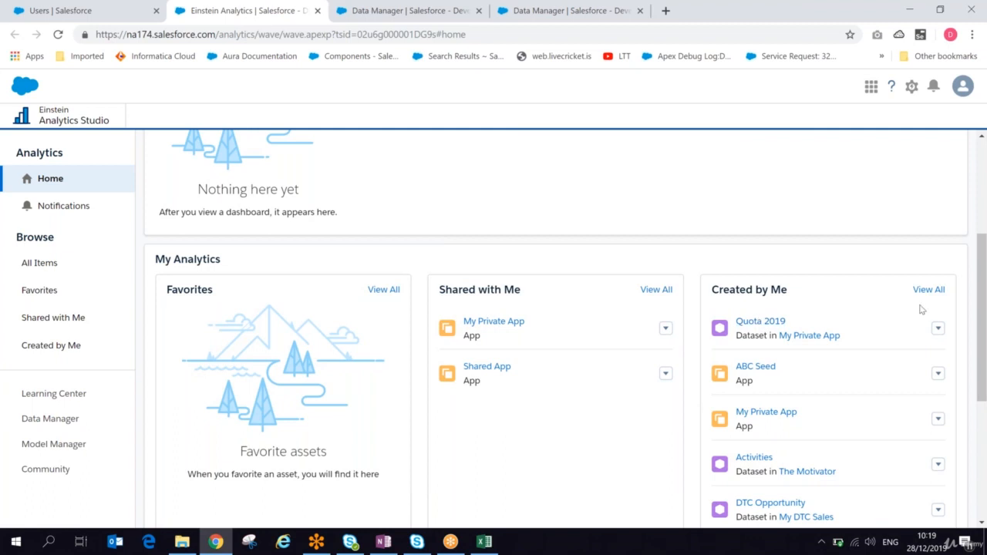
click(938, 330)
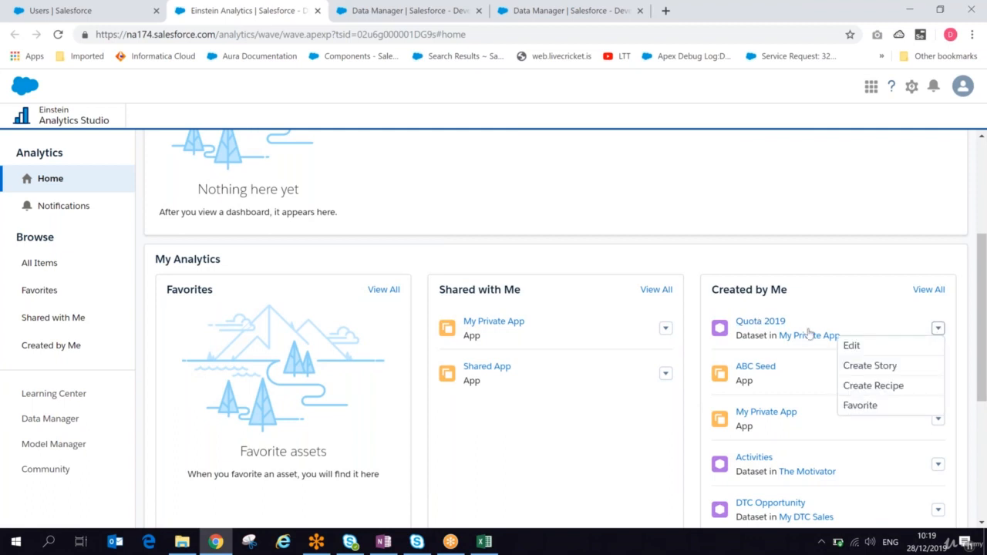
click(762, 327)
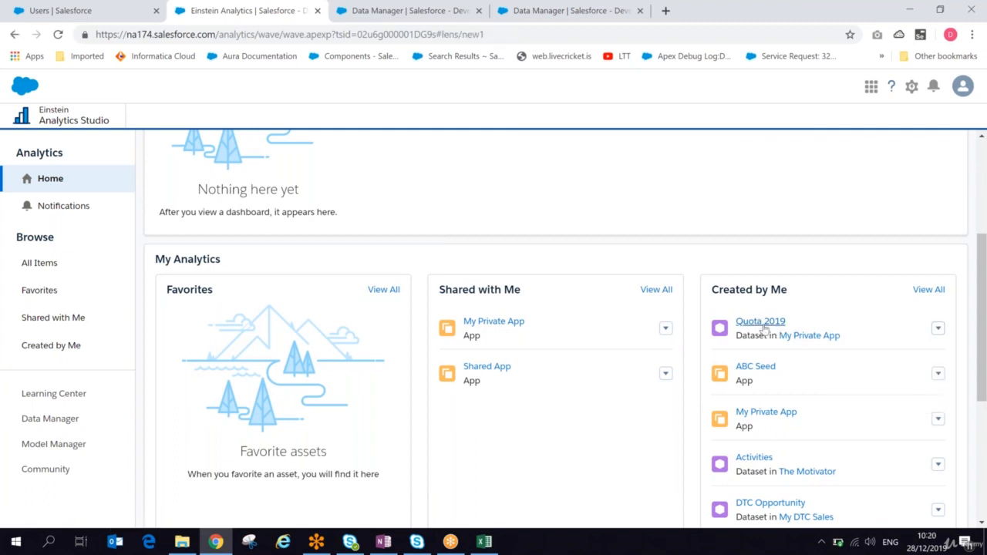
click(764, 327)
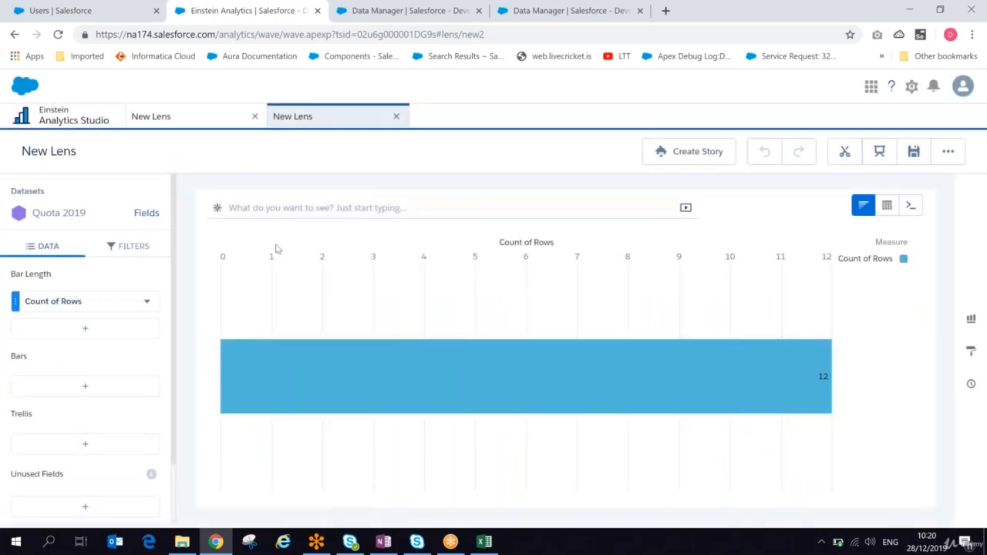
click(63, 122)
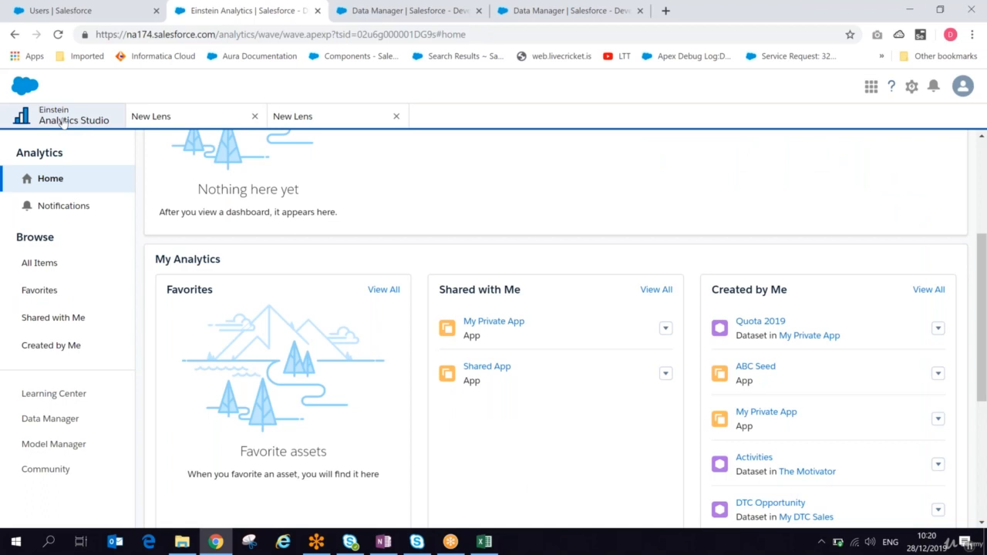
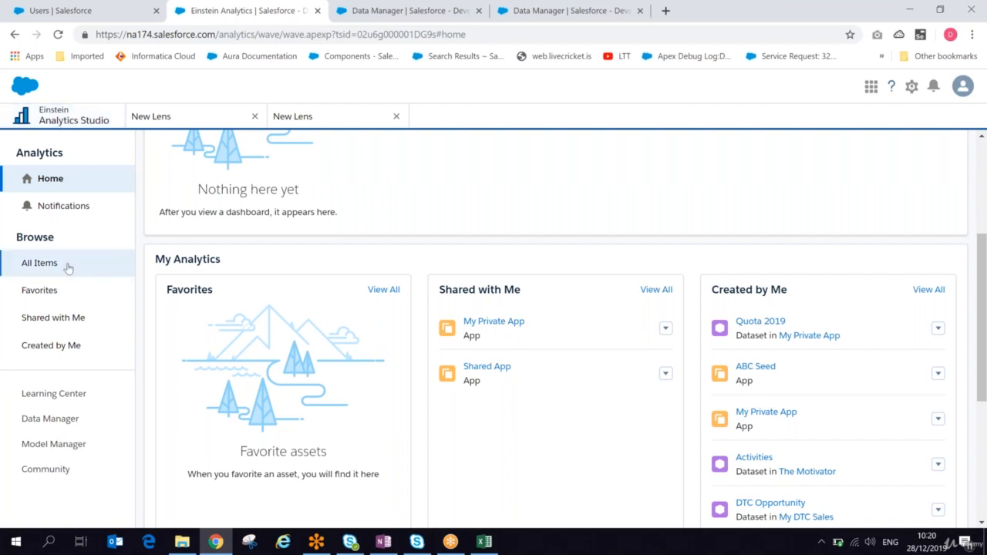
List only the datasets under All Items in Analytics Studio and close the second New Lens
click(40, 263)
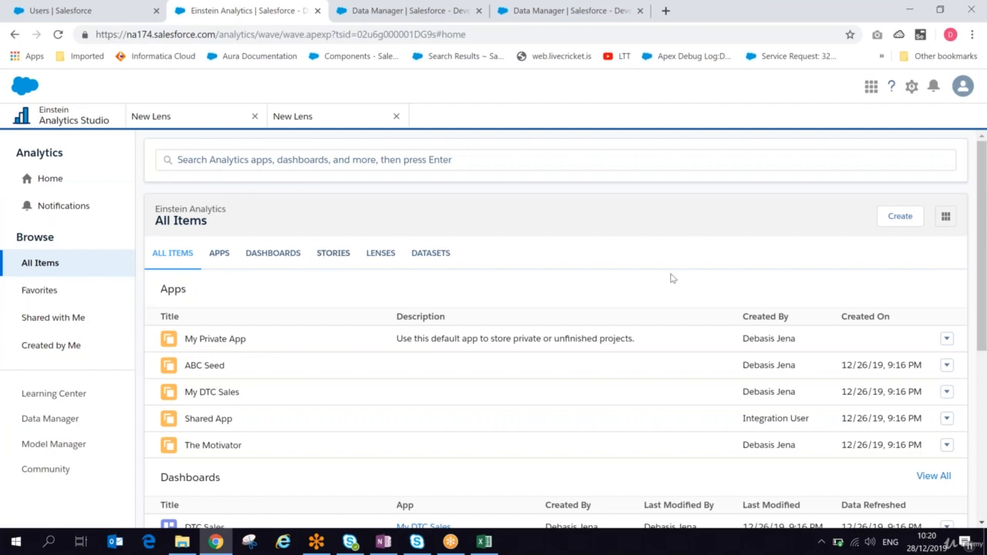
click(432, 254)
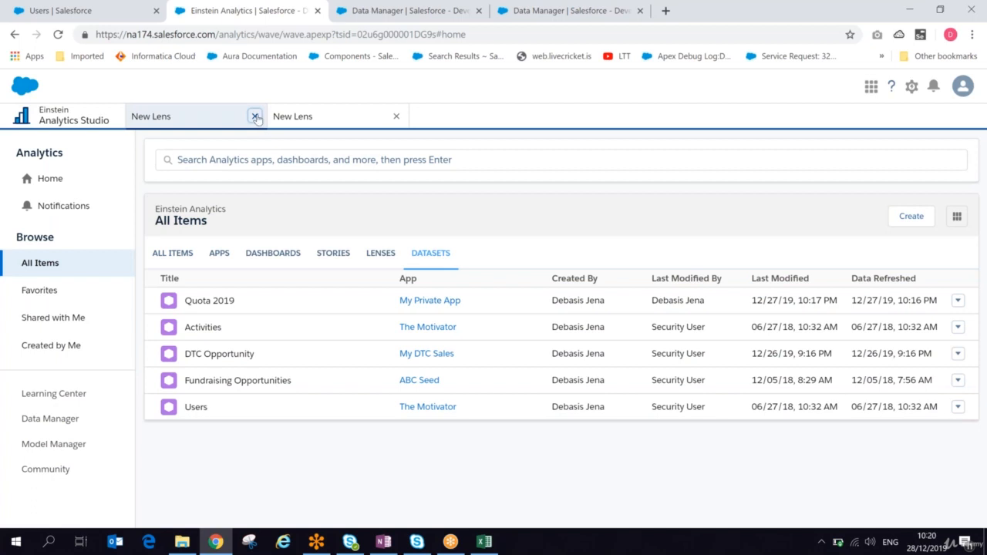
click(396, 117)
click(47, 263)
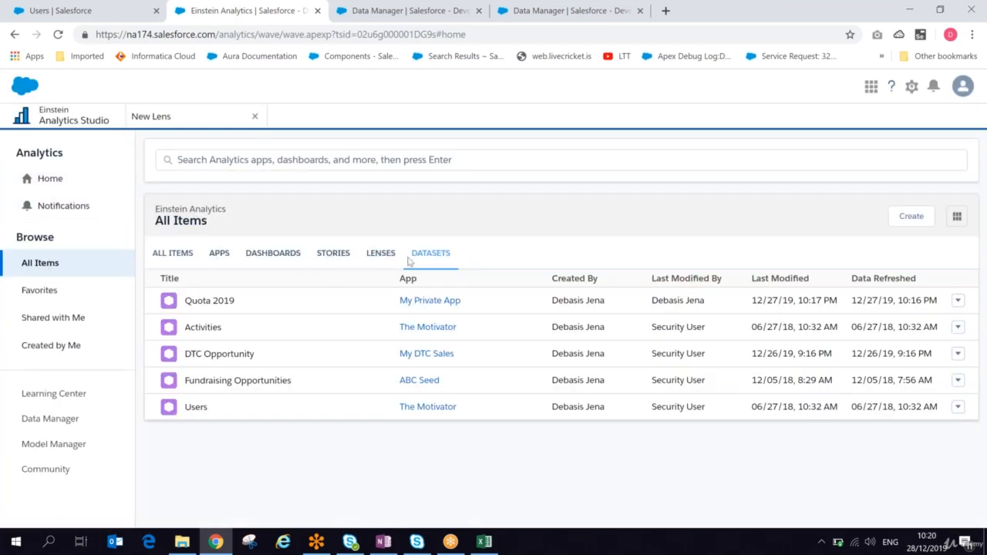
Explore the Quota 2019 dataset from the datasets list in a new lens and view its Count of Rows chart and data settings
click(202, 300)
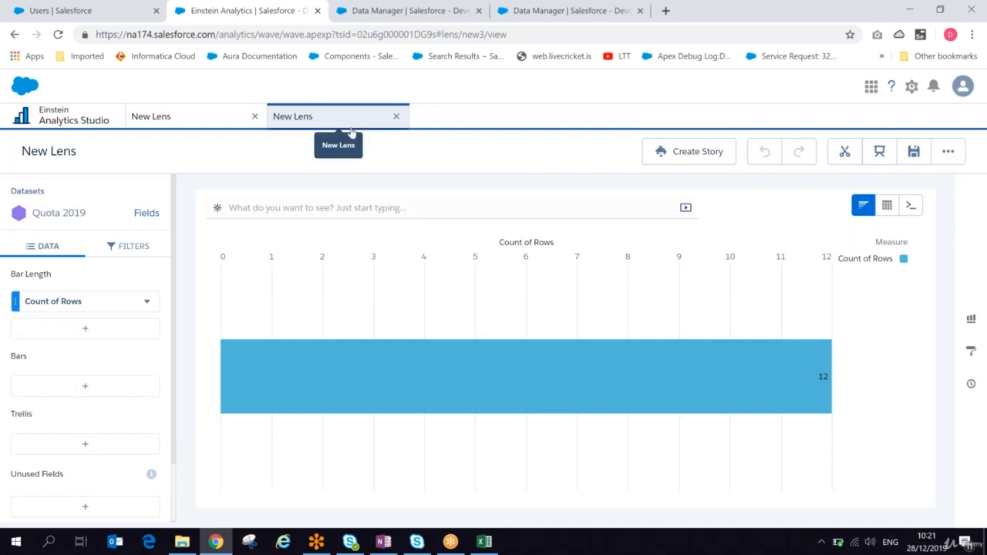
click(397, 117)
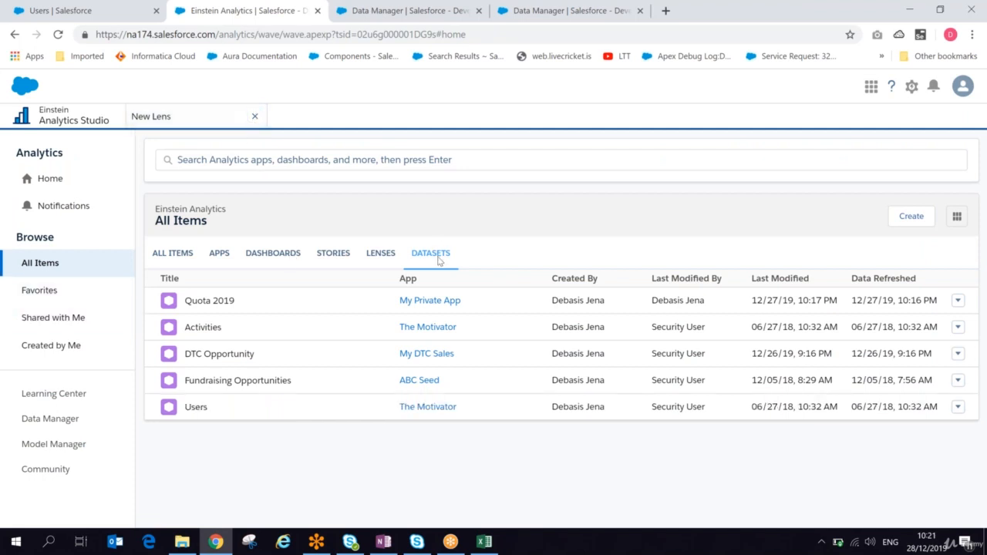
click(210, 302)
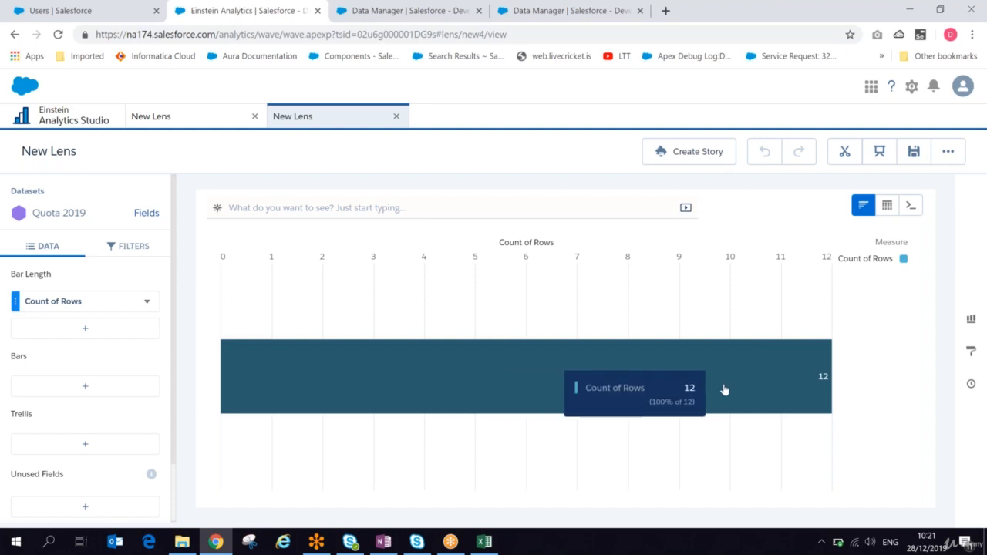
click(143, 248)
click(46, 250)
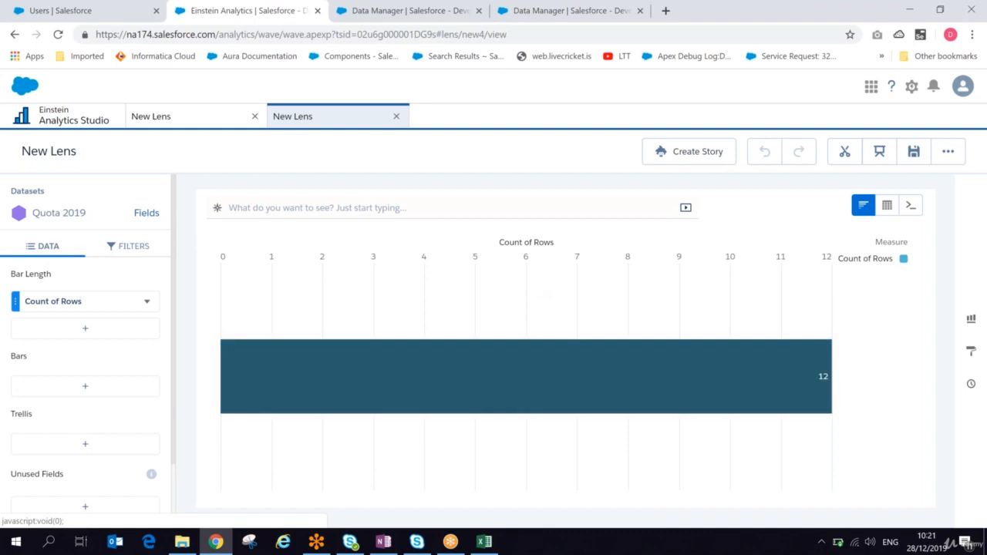
mouse_move(326, 386)
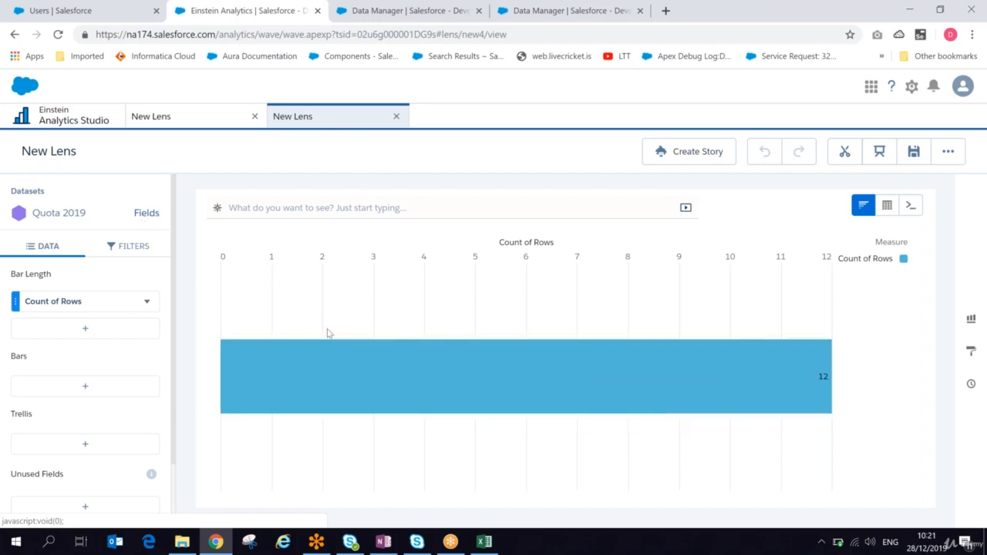
Switch to OneNote, highlight a line on the Einstein Analytics Components page, and return to the lens in Chrome
click(390, 544)
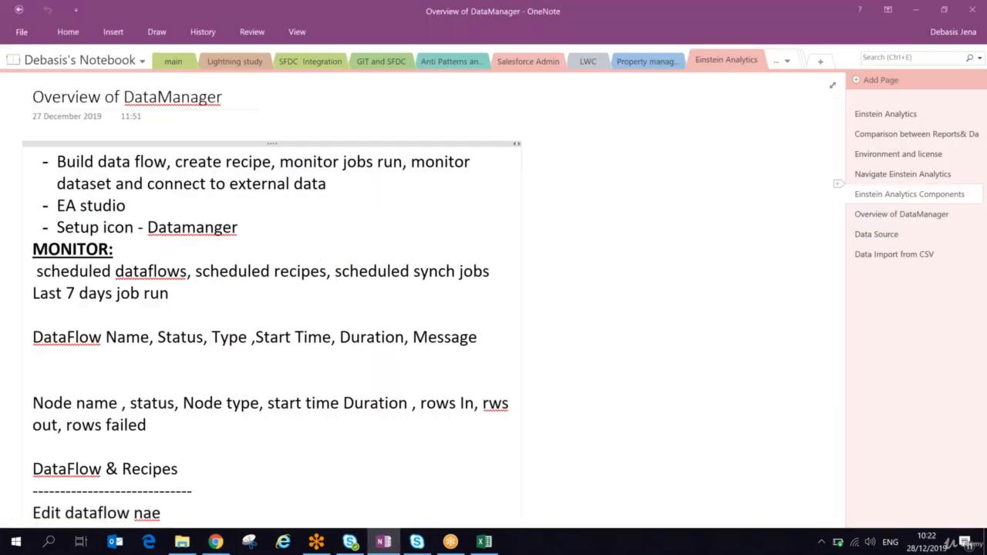
click(909, 193)
drag(72, 354, 206, 354)
key(alt+Tab)
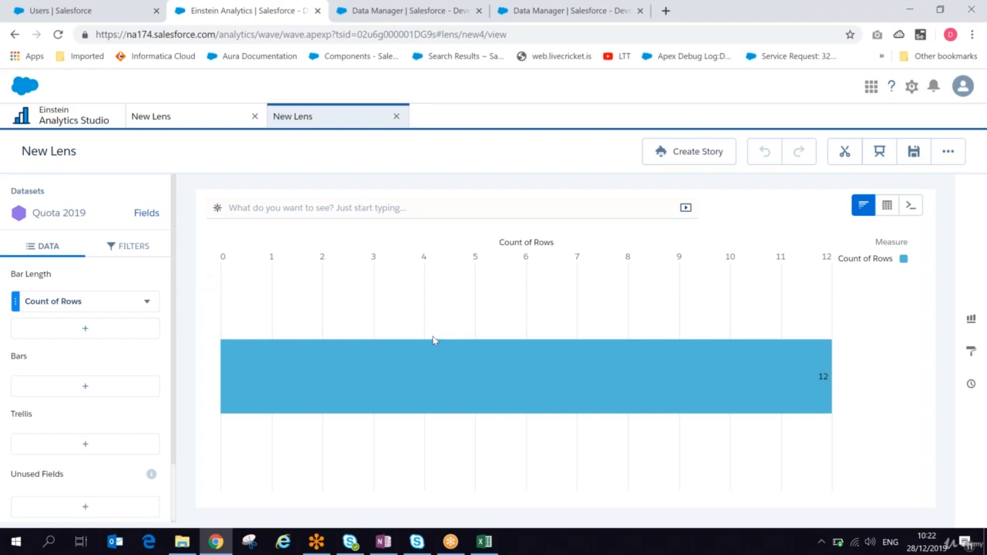
Inspect the Count of Rows bar in the lens and show the Quota 2019 dataset fields
mouse_move(333, 361)
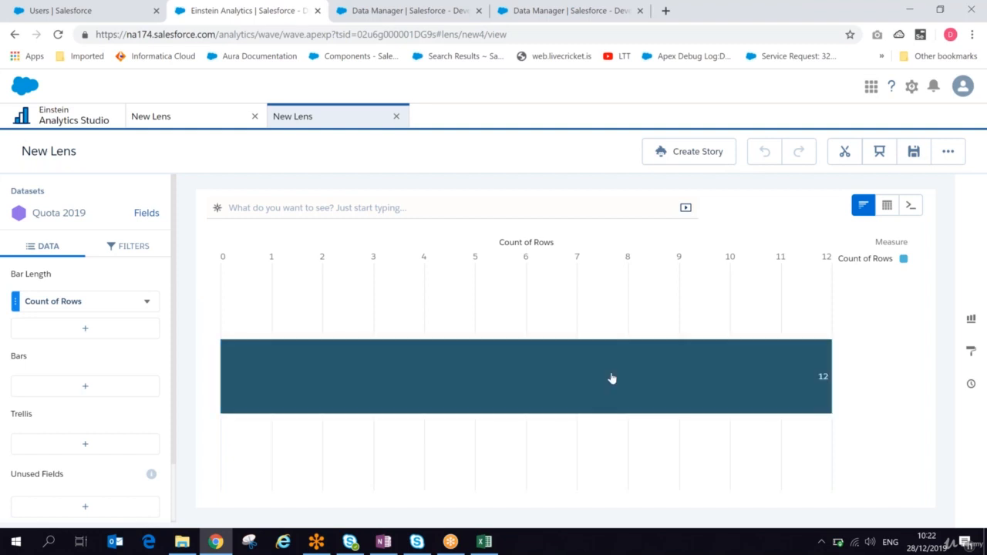
mouse_move(611, 378)
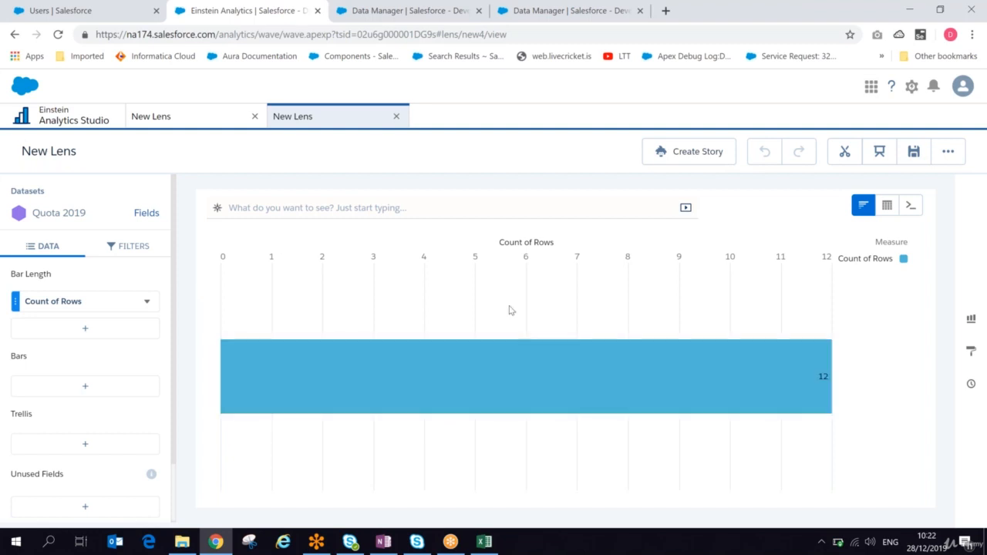
click(146, 213)
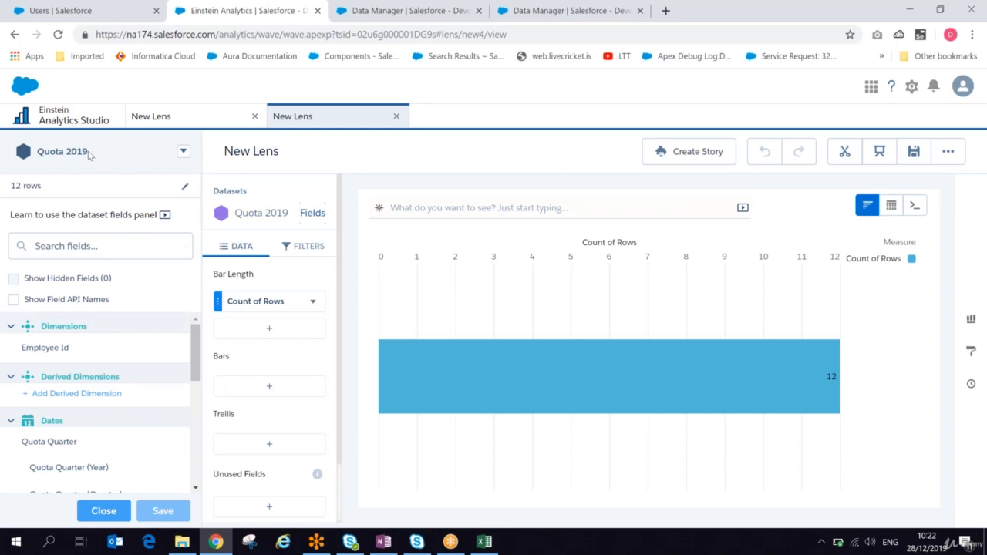
Reopen Quota 2019 from the datasets list in another lens with its fields shown, and display the options for Count of Rows
click(12, 34)
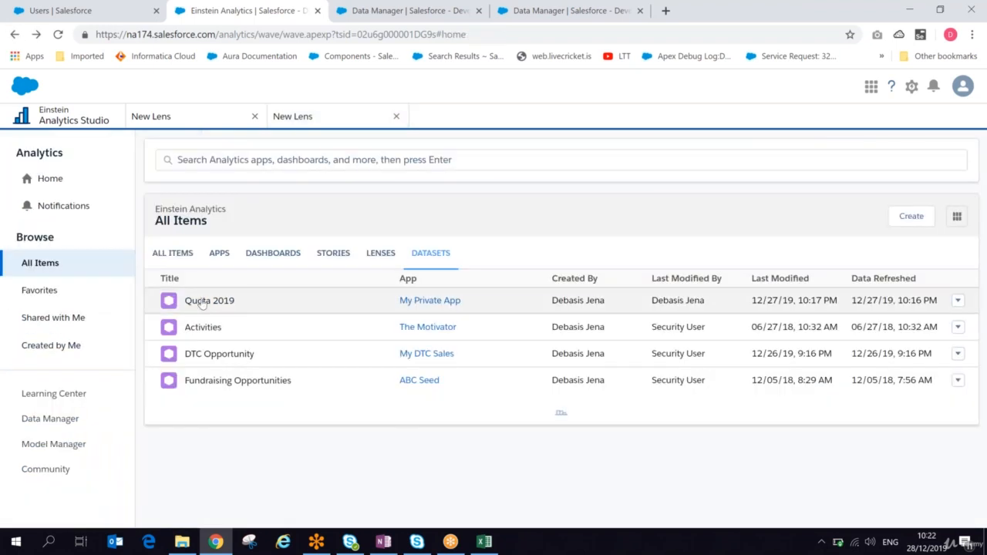
click(202, 302)
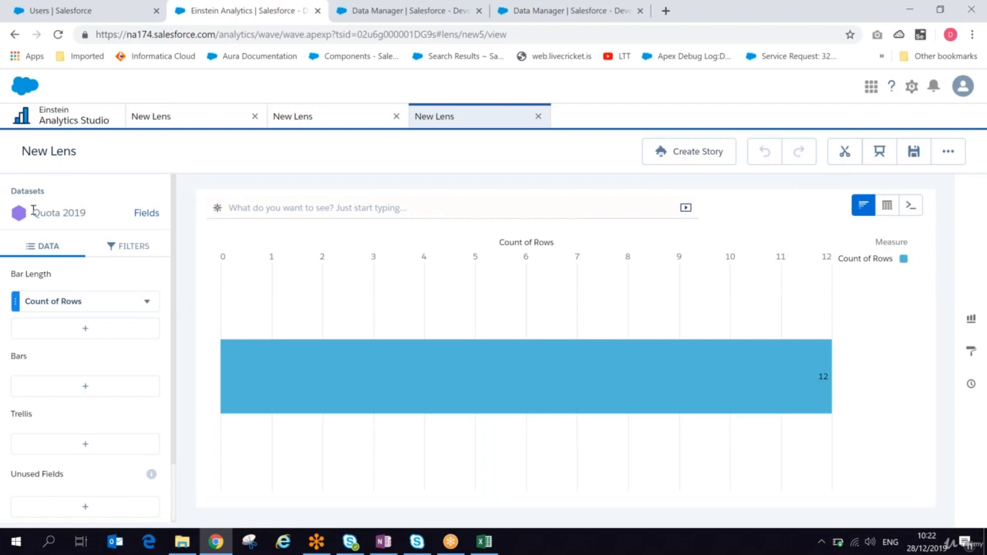
drag(35, 212, 90, 213)
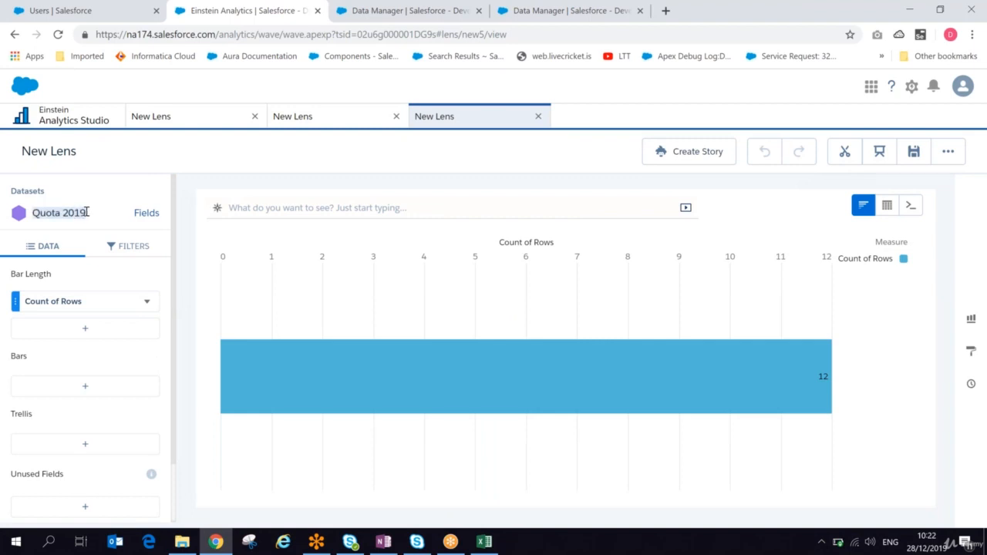
click(146, 214)
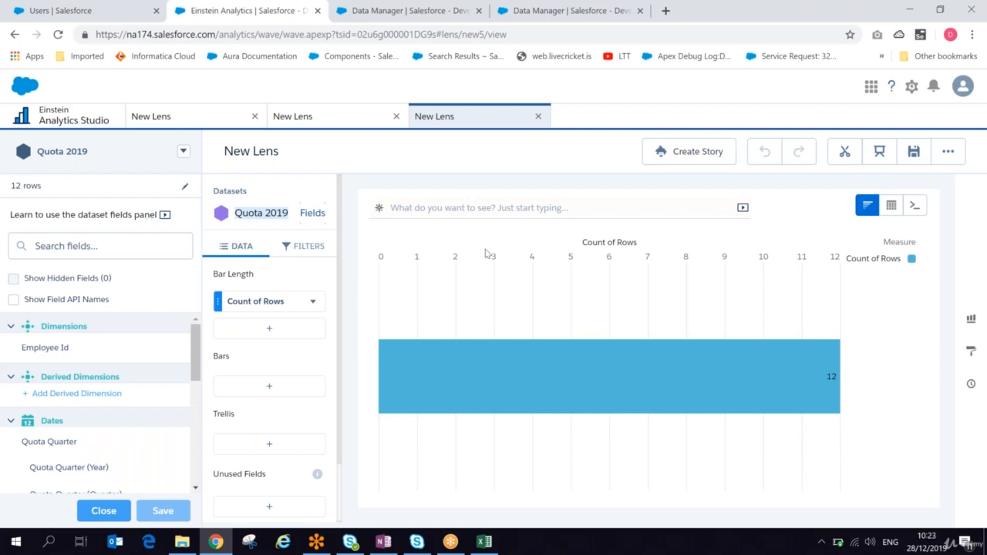
click(313, 303)
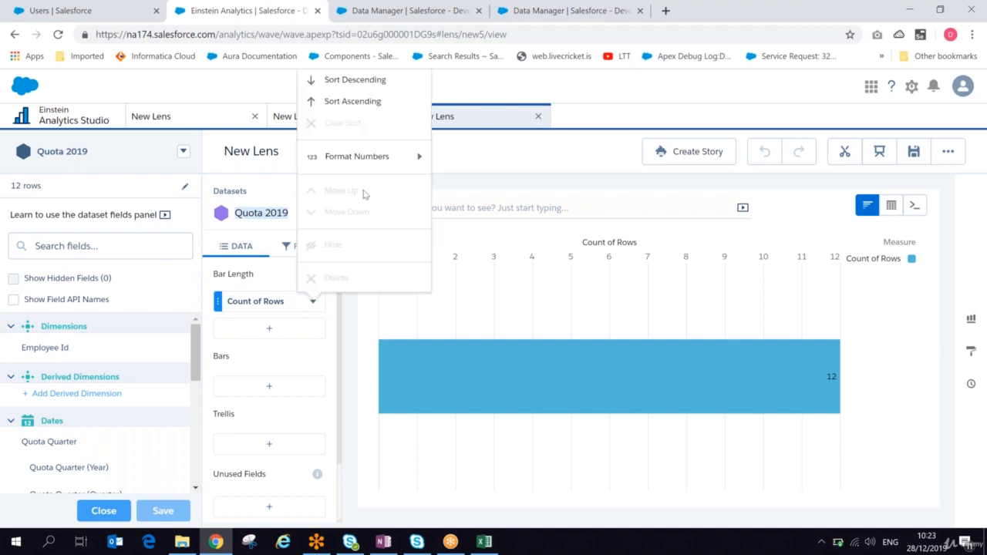
Look through the Count of Rows options, the measures available for Bar Length and the fields available for Bars without adding any
mouse_move(365, 160)
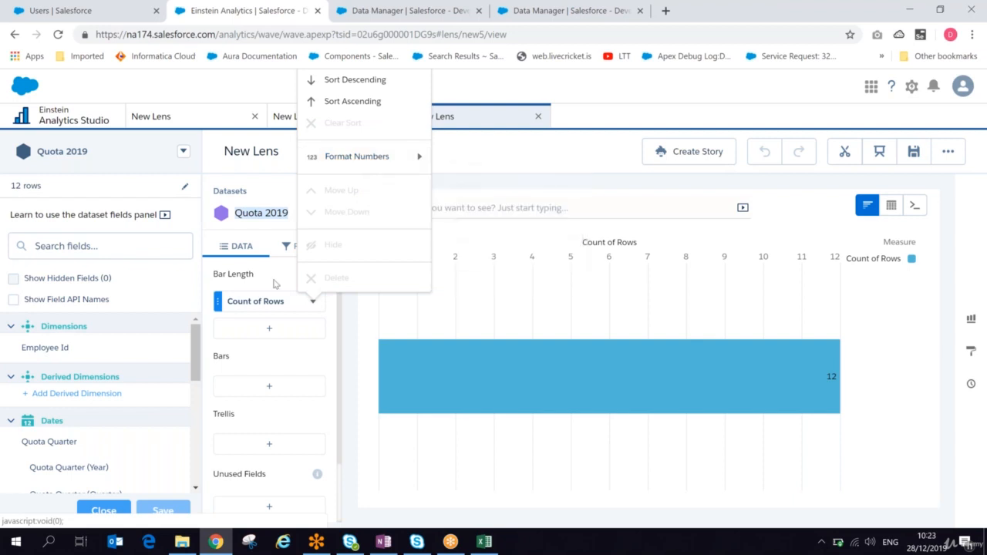
click(263, 273)
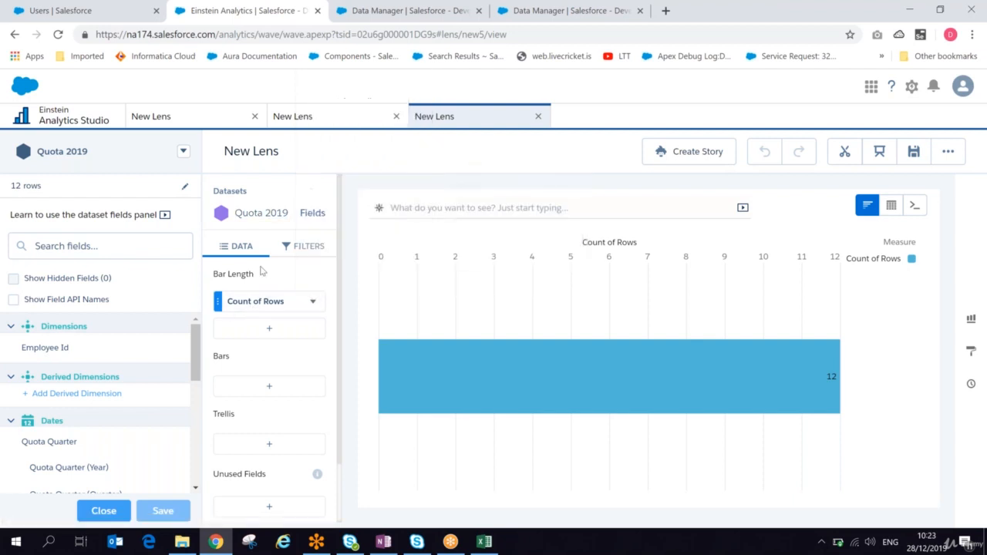
click(273, 336)
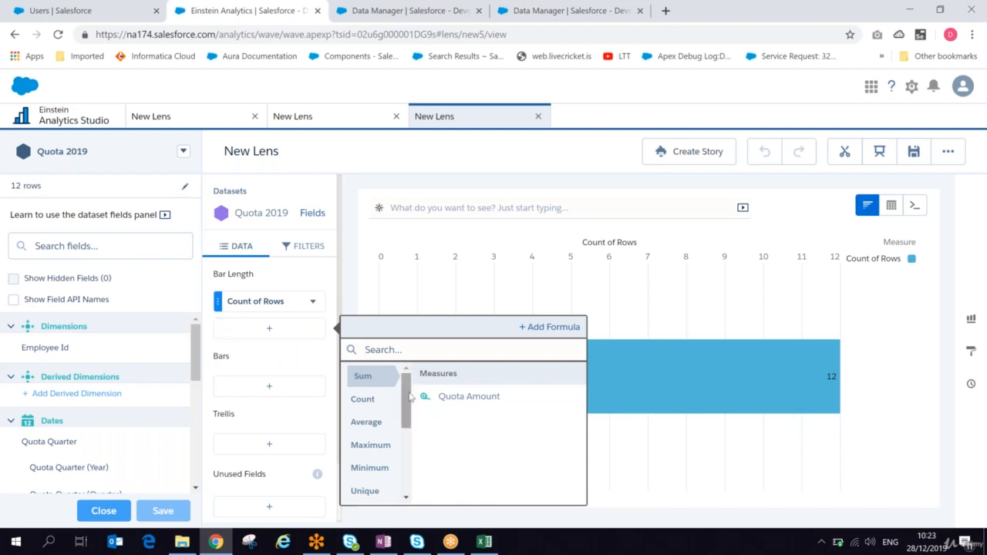
drag(409, 397, 414, 369)
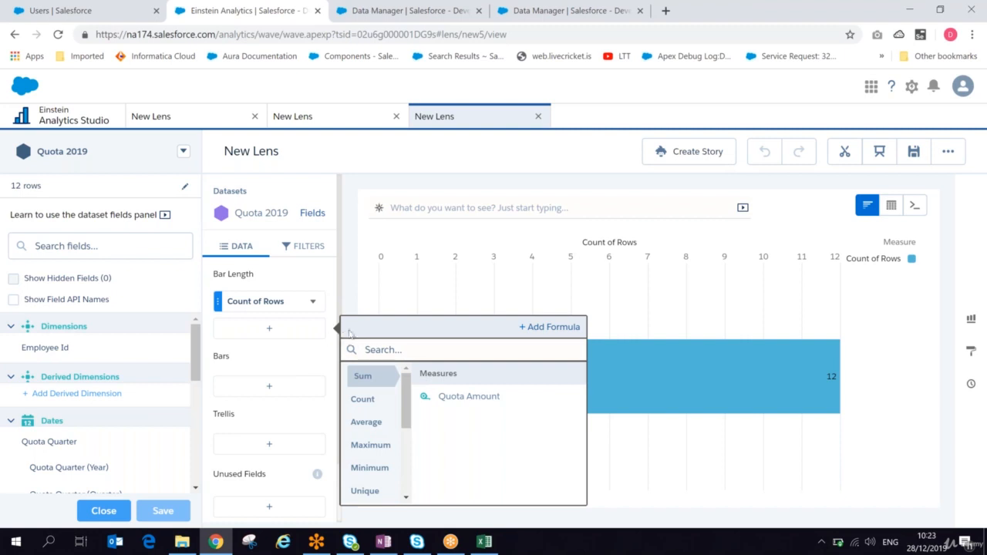
click(263, 376)
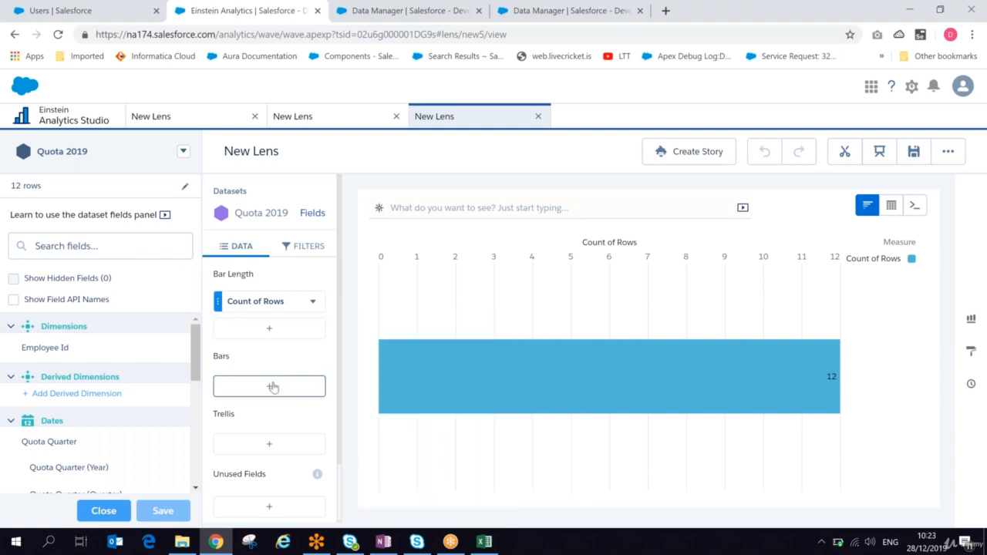
click(273, 386)
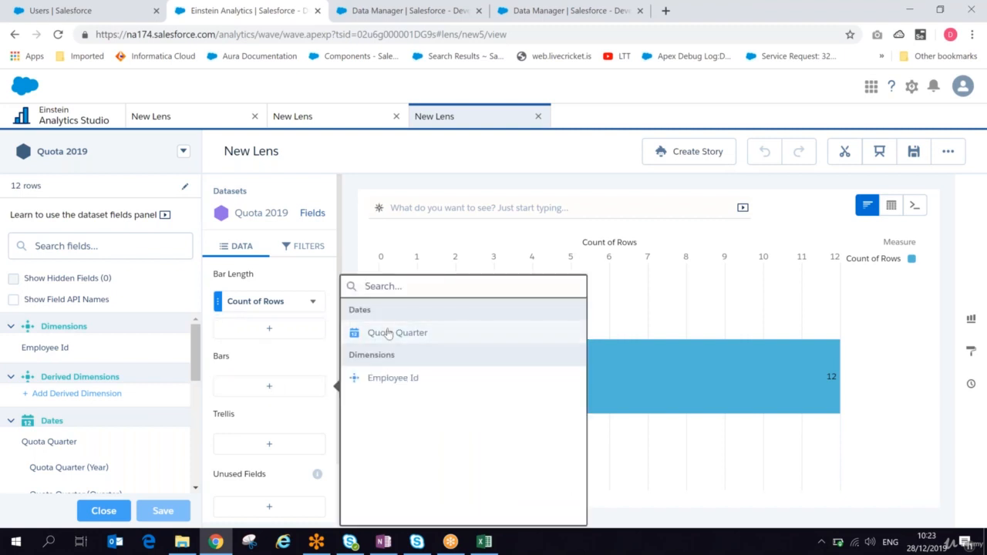
click(240, 413)
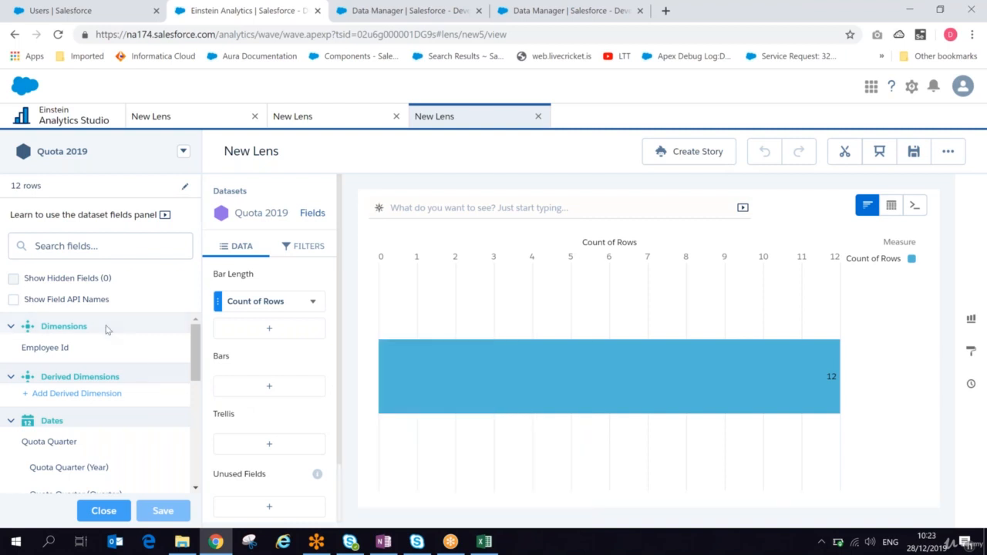
Examine the Quota 2019 dataset fields, including the API name setting and the options for Quota Quarter (Year) and Quota Amount
click(14, 300)
click(14, 299)
drag(194, 343, 193, 382)
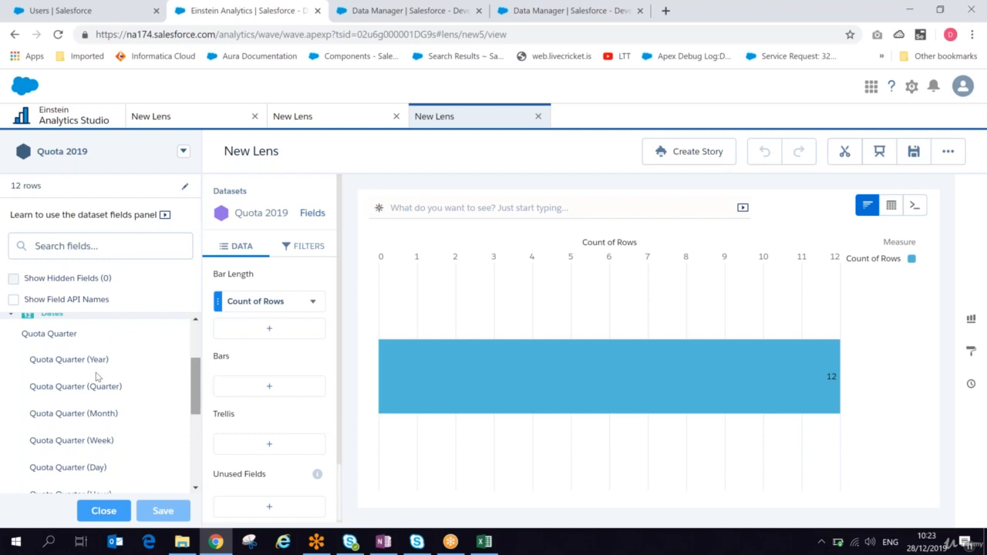
click(164, 361)
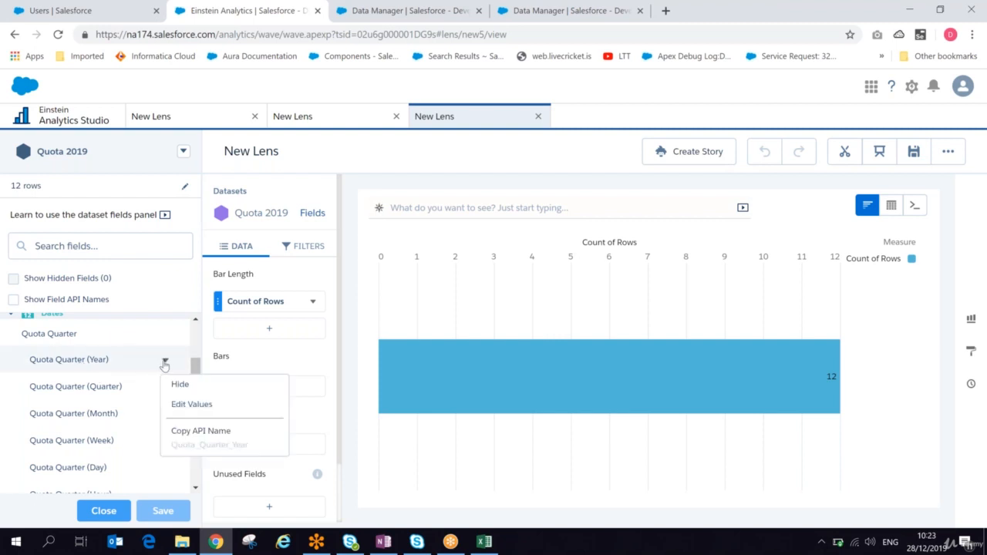
click(164, 363)
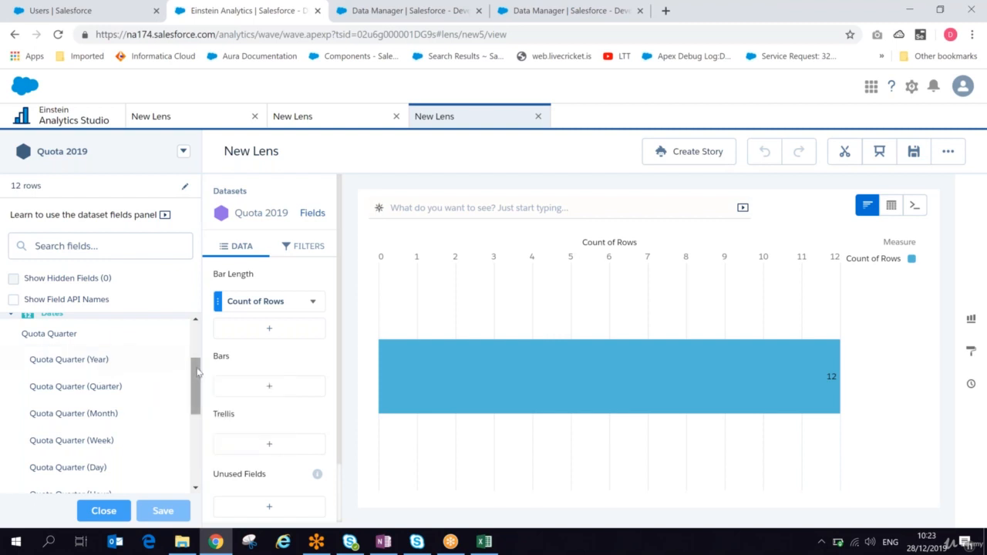
drag(197, 373, 194, 446)
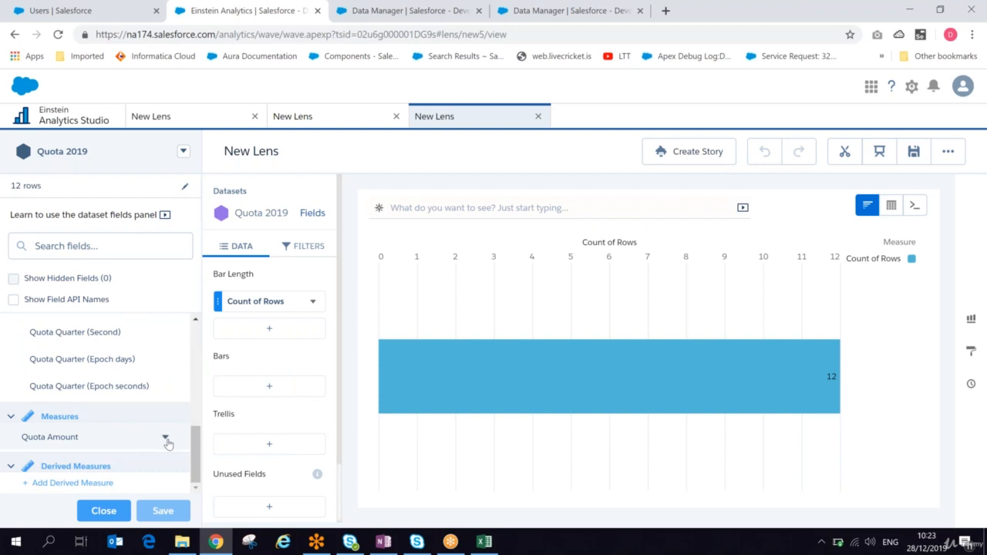
click(165, 437)
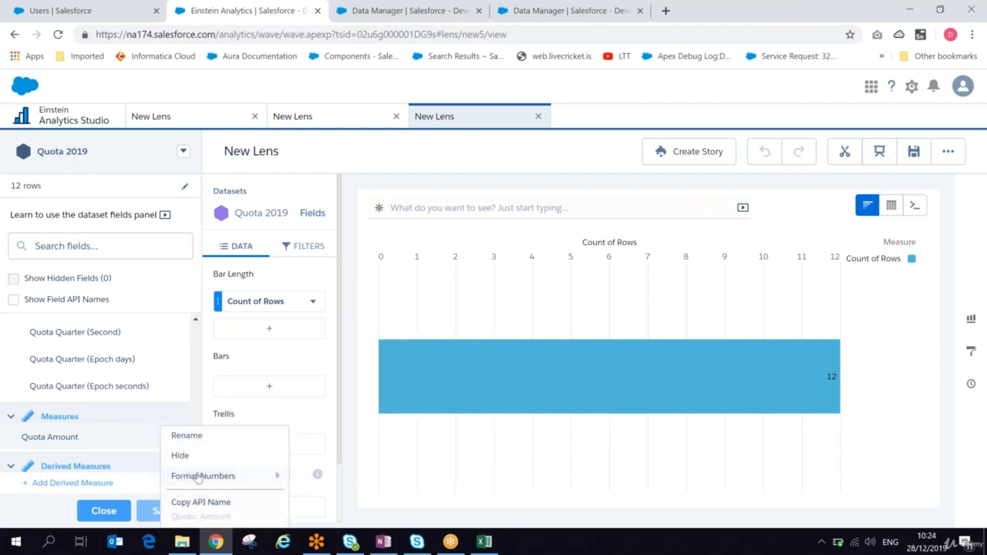
mouse_move(249, 484)
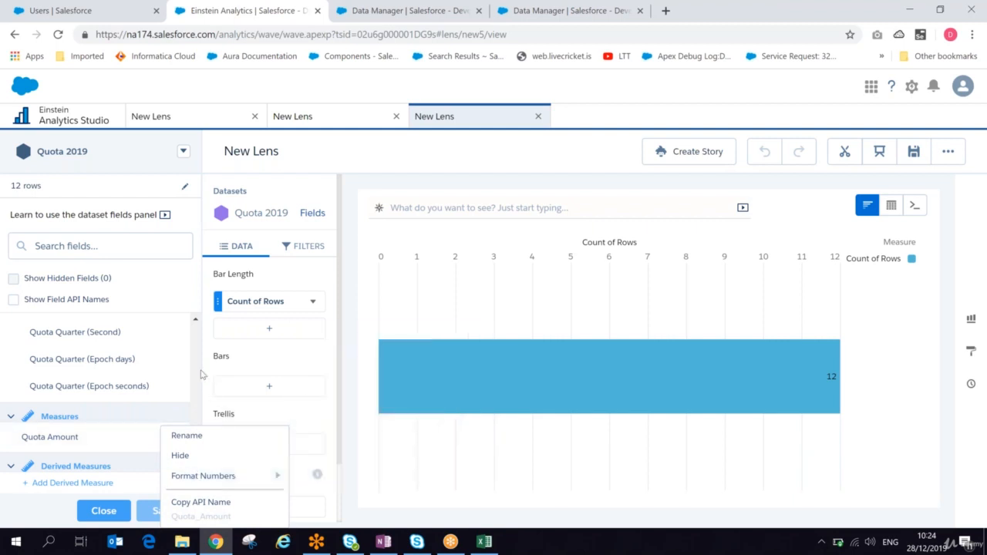
scroll(185, 374, up, 4)
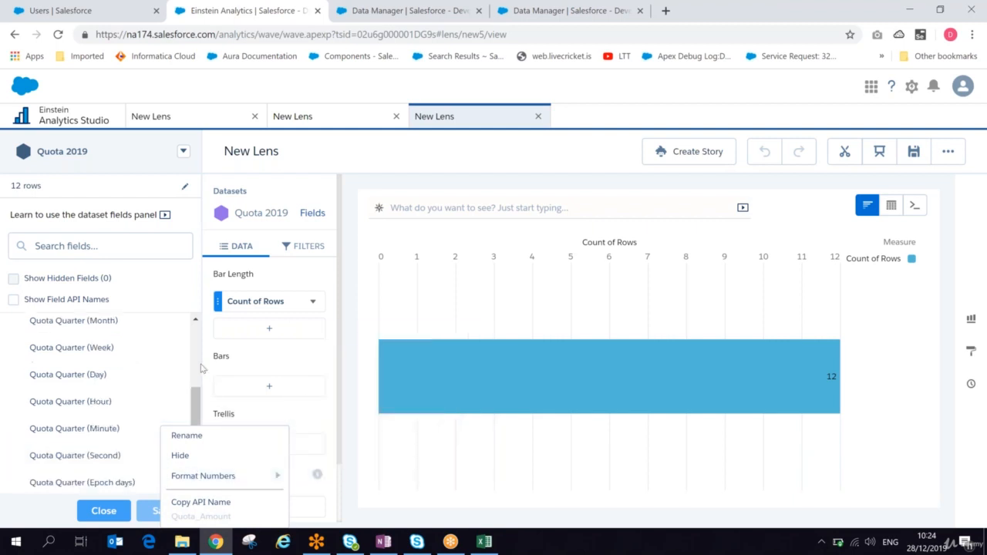
Try the Column, Pyramid, Stacked Bar, Line, Combo and Parallel Coordinates chart types on the Count of Rows lens
click(972, 319)
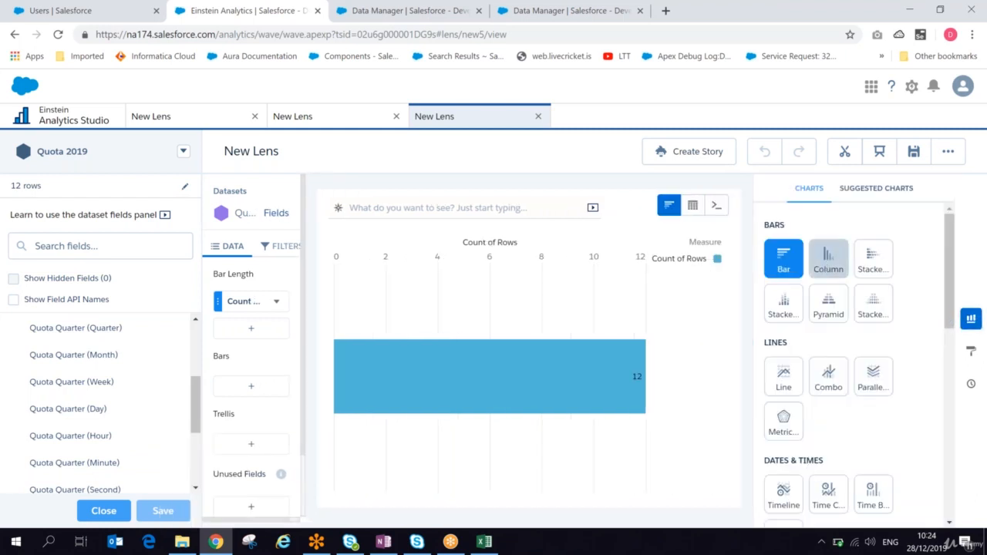
click(826, 262)
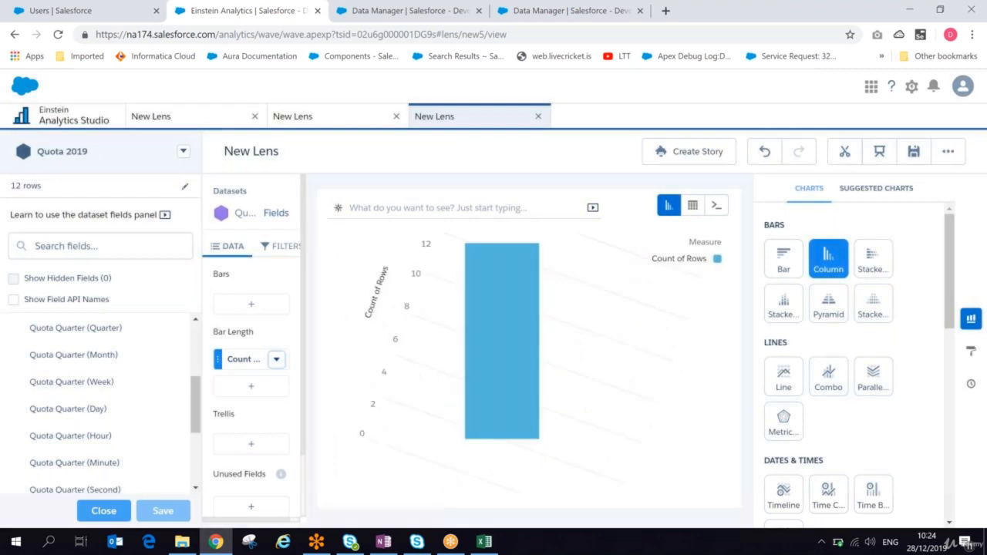
click(829, 302)
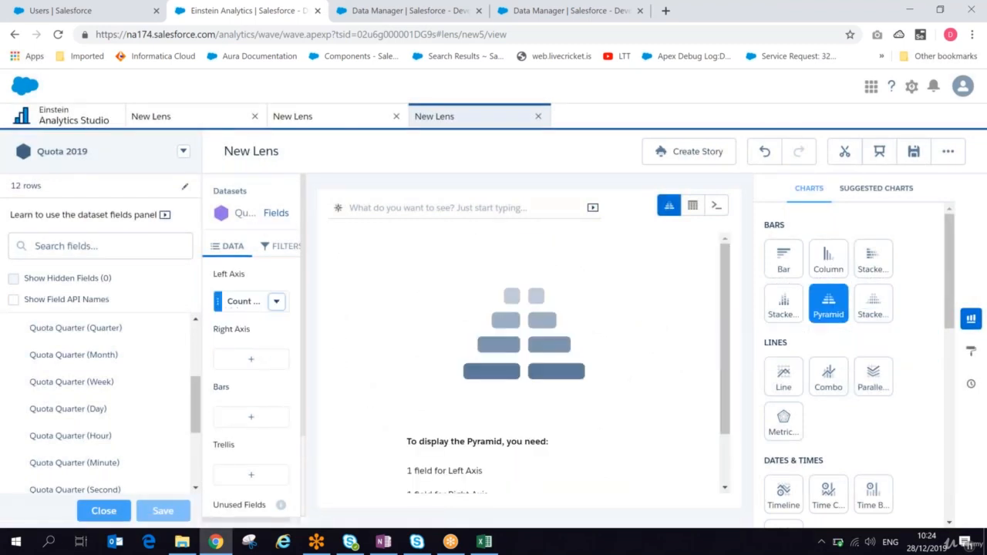
click(874, 258)
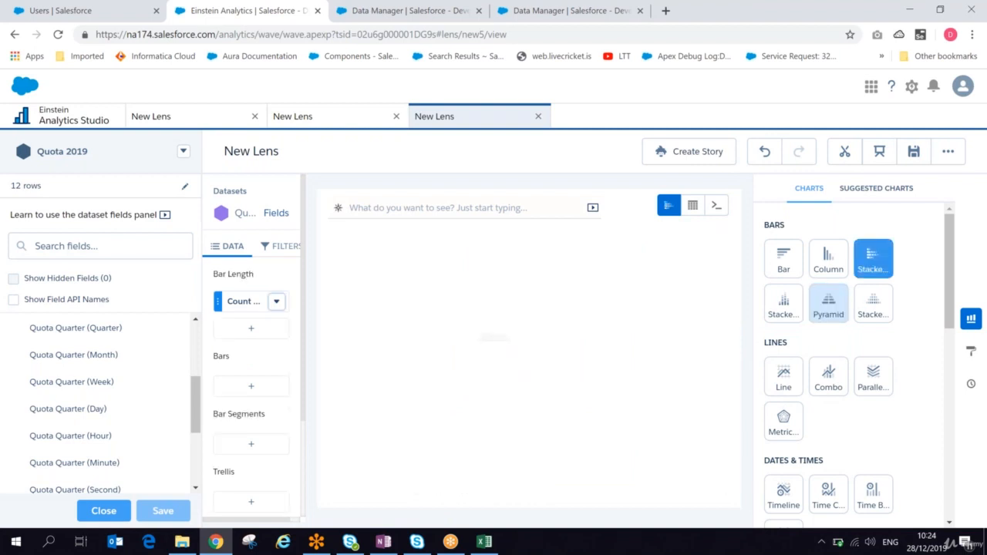
click(784, 380)
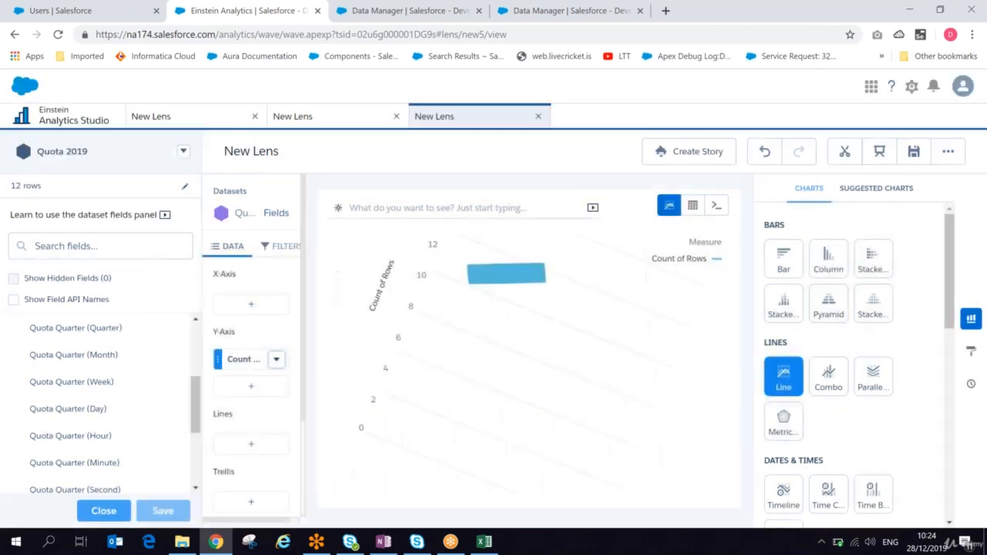
click(845, 387)
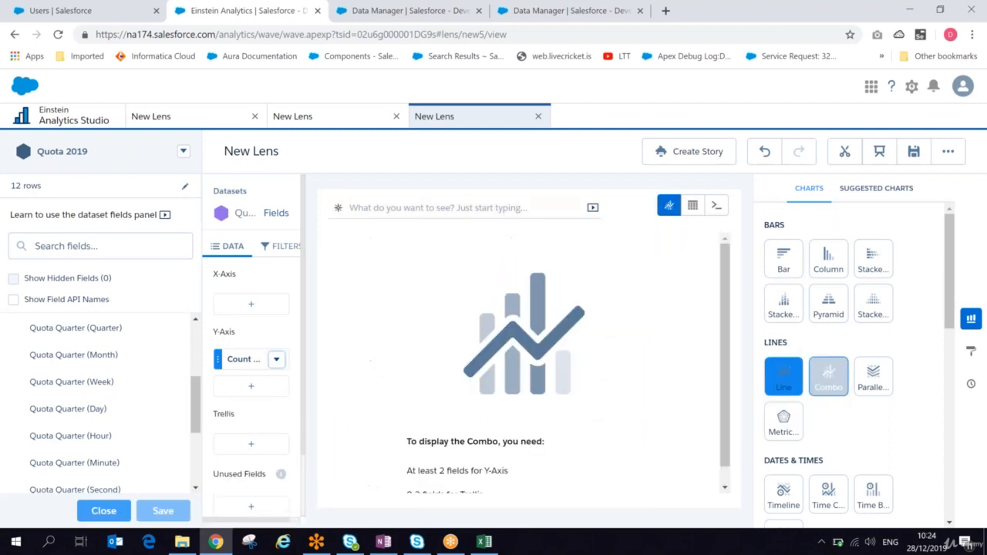
click(881, 386)
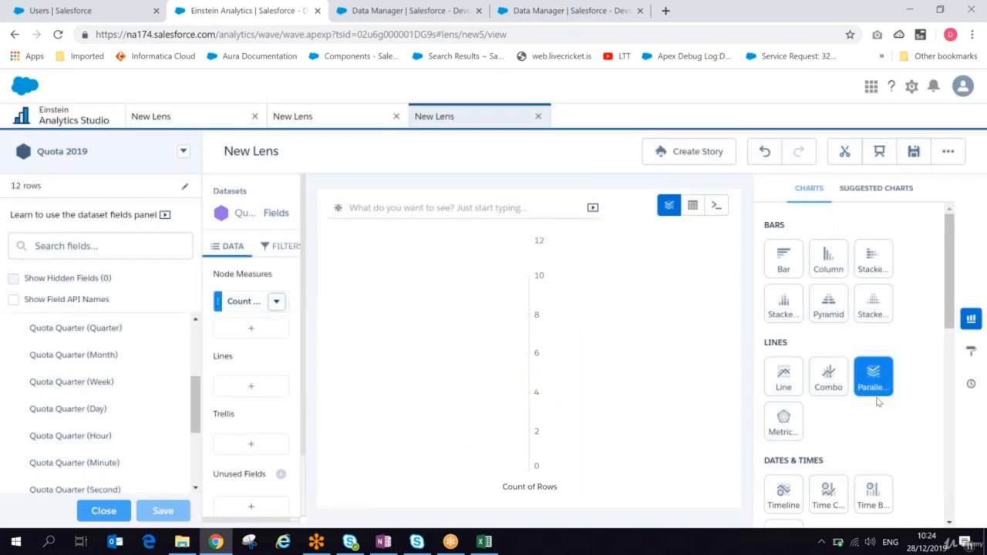
Try the Timeline chart type on the lens and switch it back to the Bar chart
scroll(871, 324, down, 2)
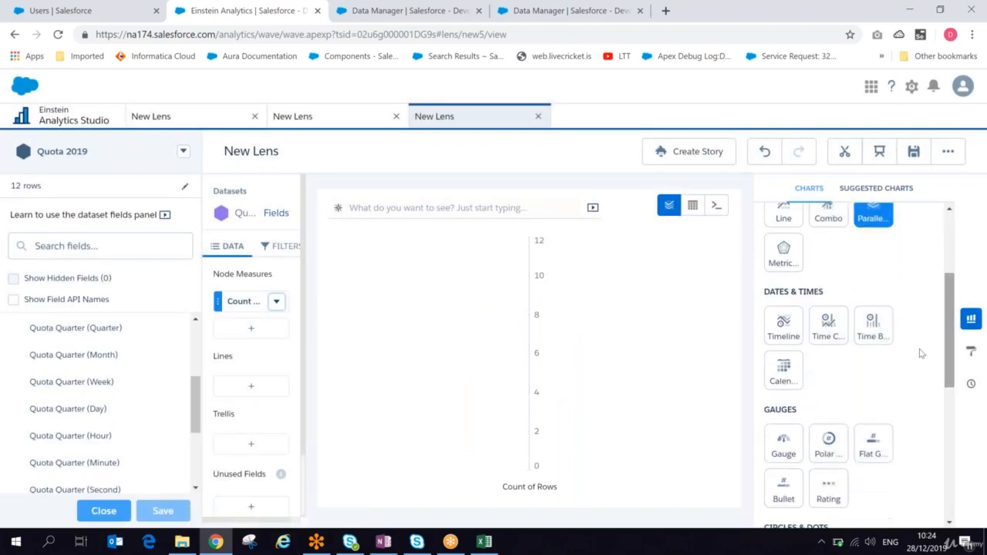
click(782, 325)
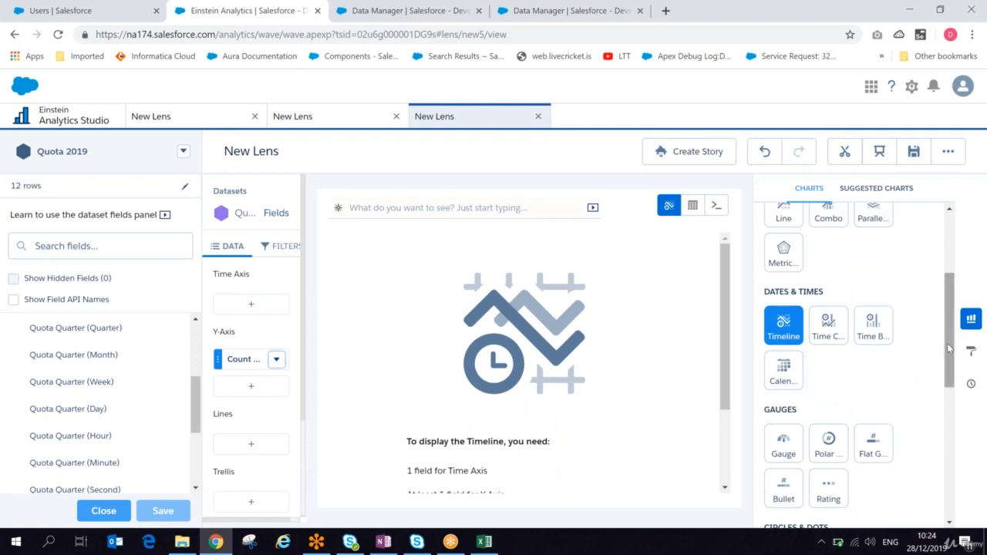
drag(950, 361, 958, 326)
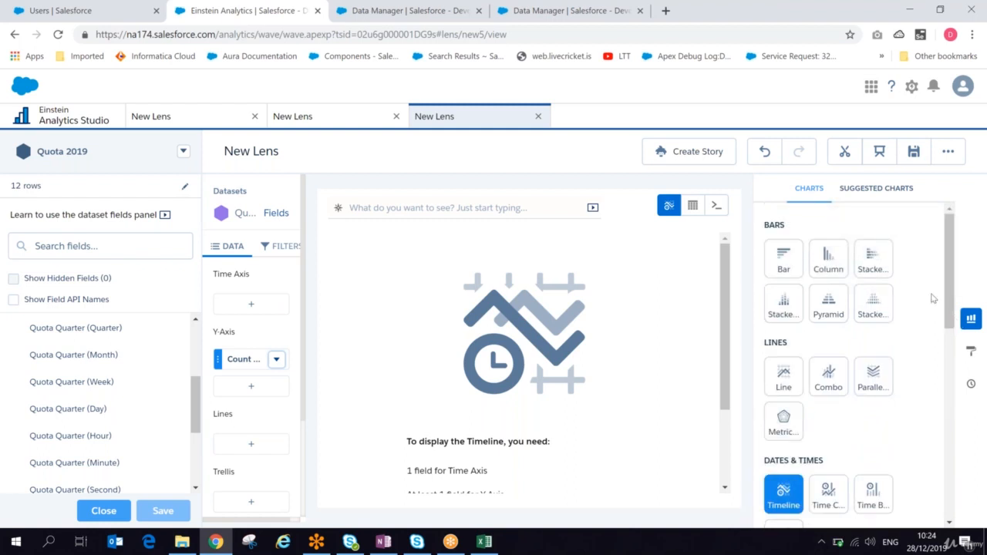
click(784, 259)
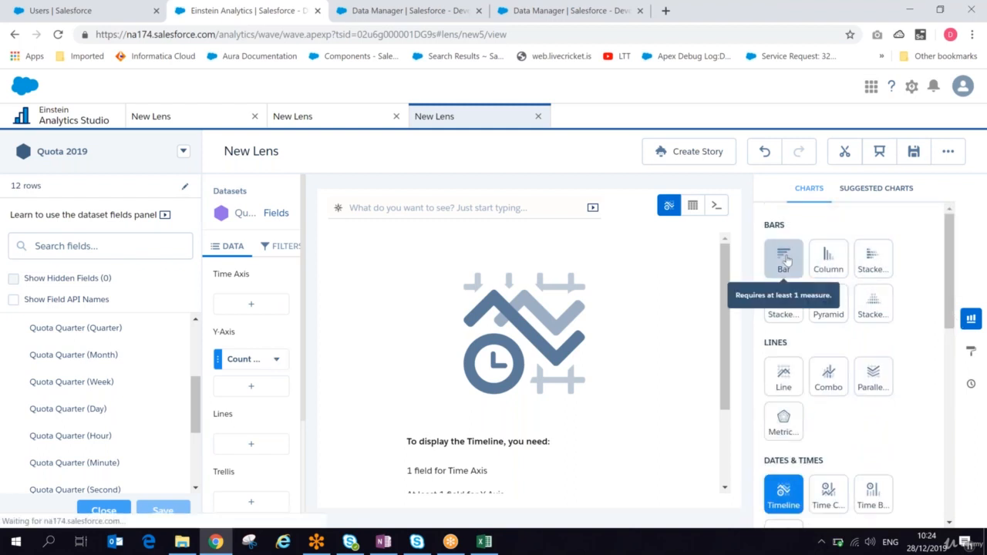
Review the bar chart's formatting settings, expanding those for the Y-Axis, and show the lens history
click(971, 351)
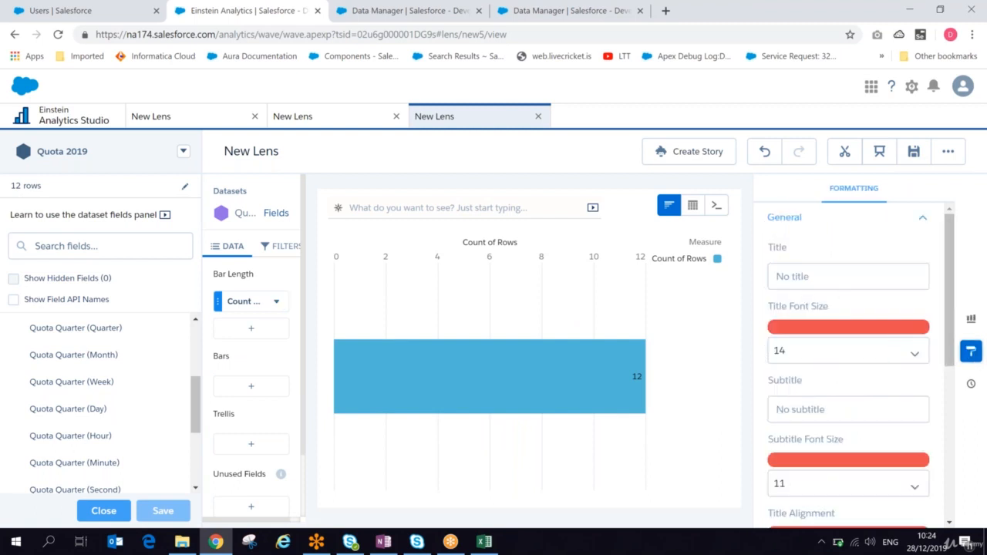
drag(948, 301, 943, 438)
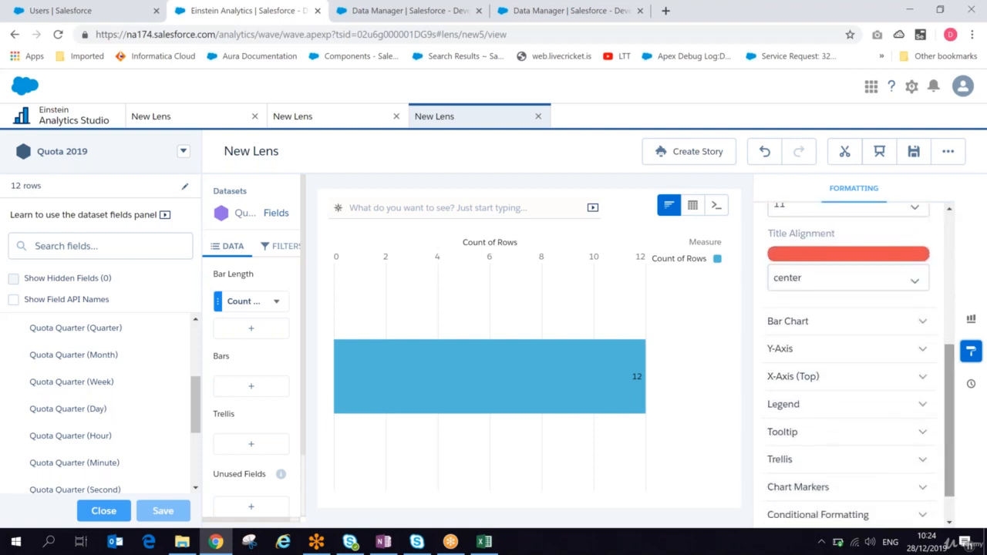
click(887, 357)
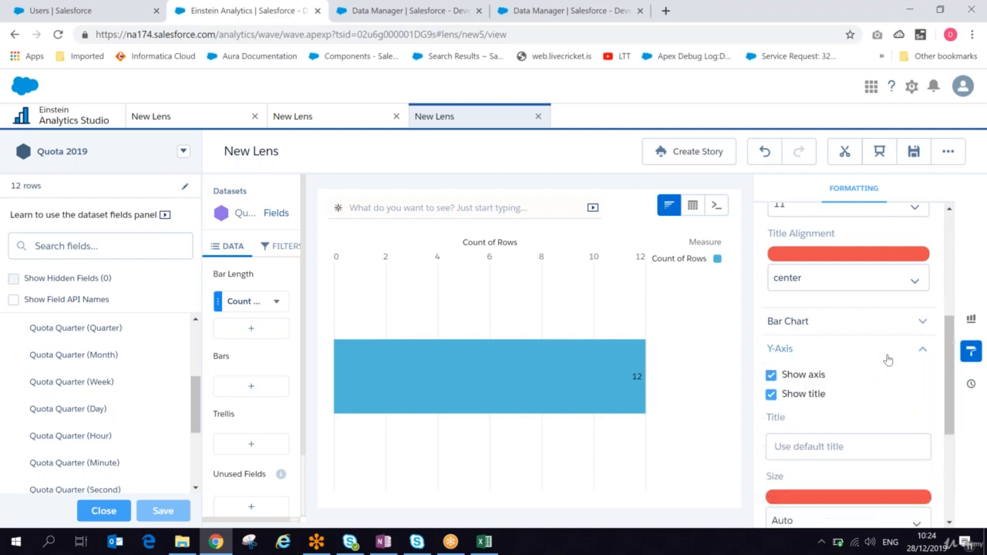
click(971, 386)
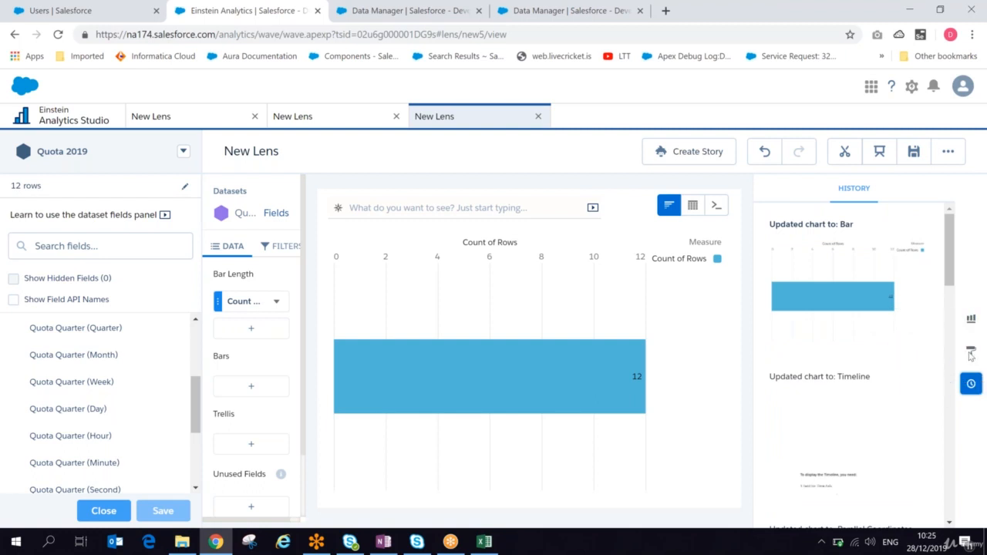
Close the dataset fields, present the lens in full screen with the available chart types shown, and exit full screen
click(104, 510)
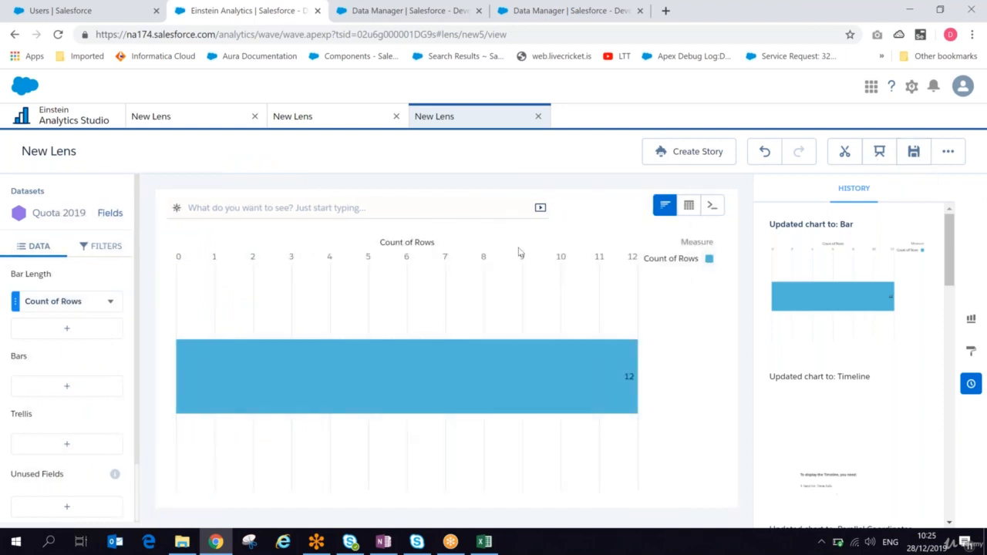
click(877, 158)
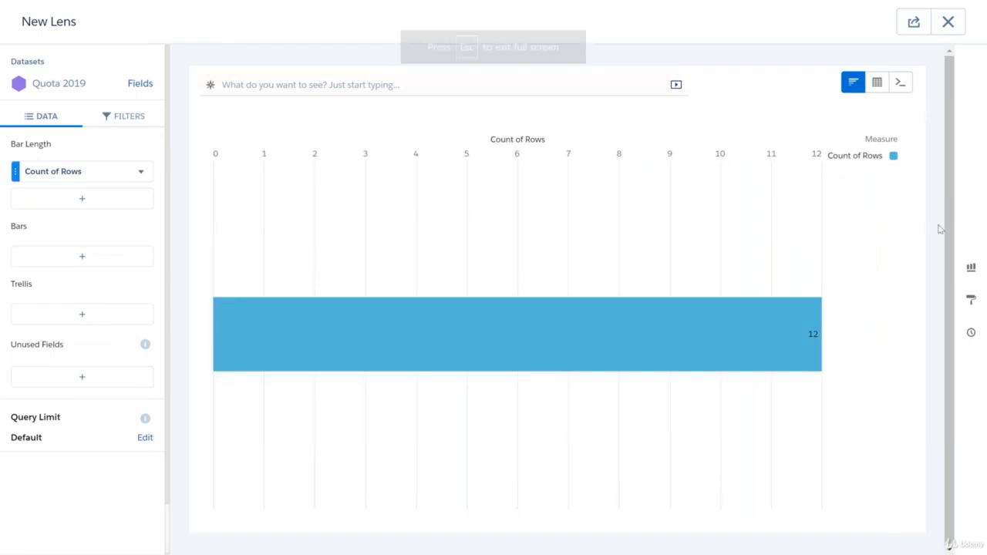
click(971, 269)
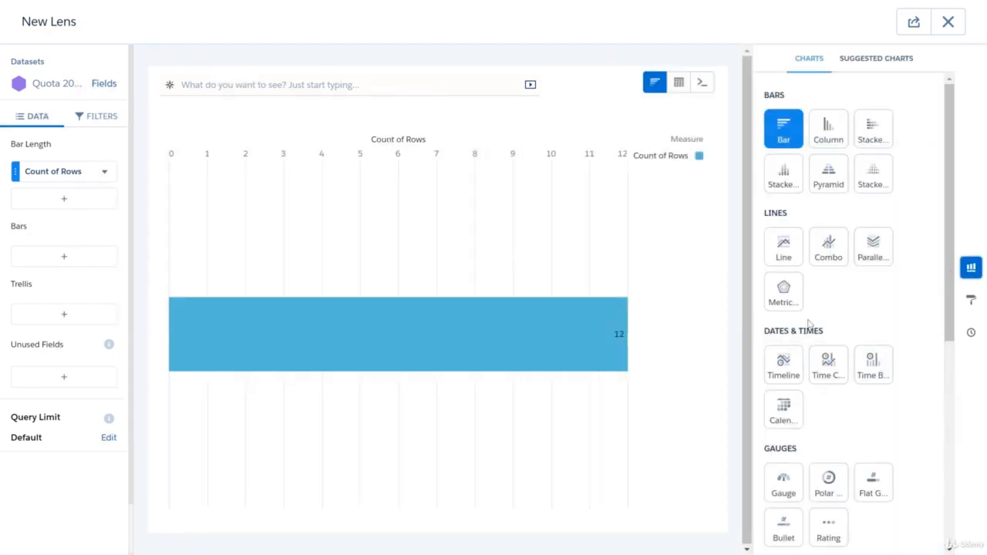
key(F11)
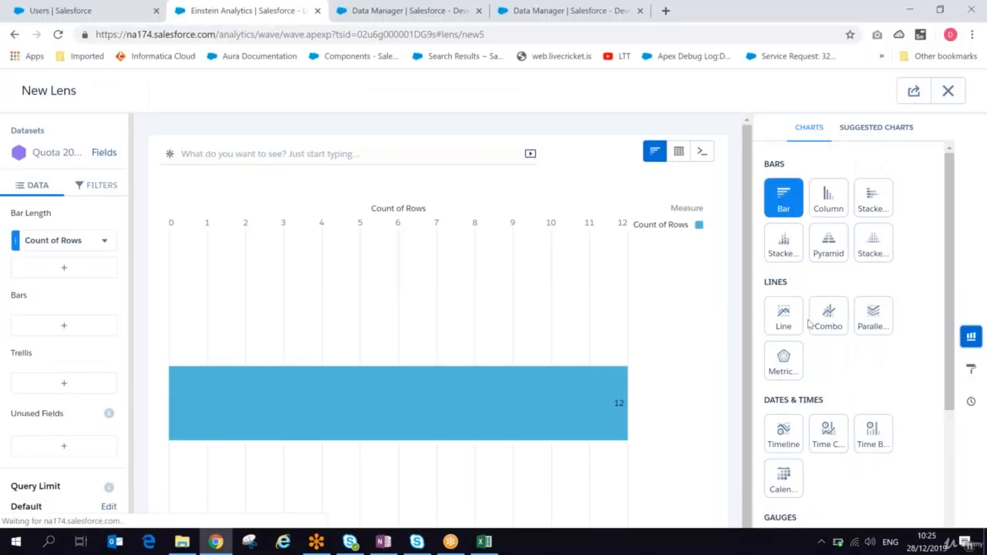
Switch to OneNote and show the Data Import from CSV page
click(388, 543)
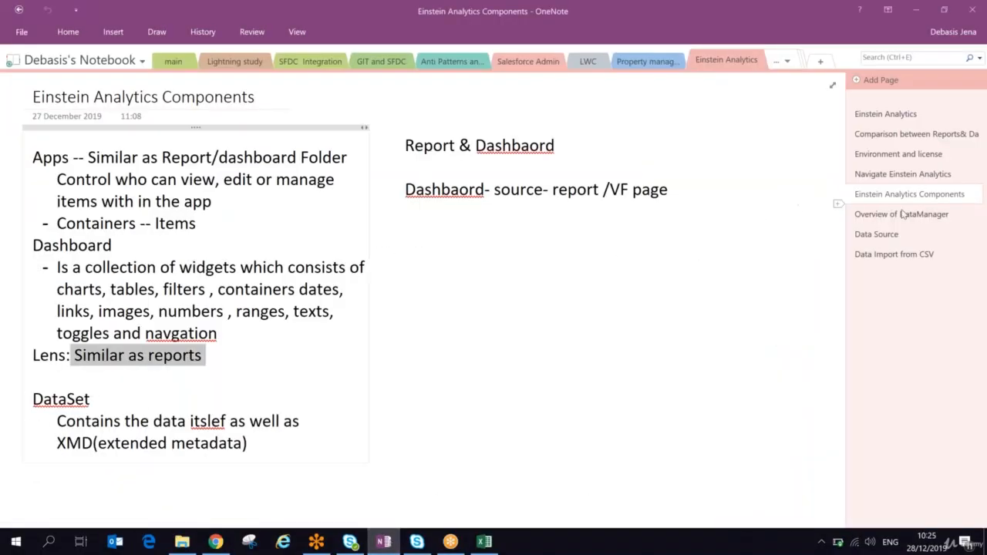
click(852, 253)
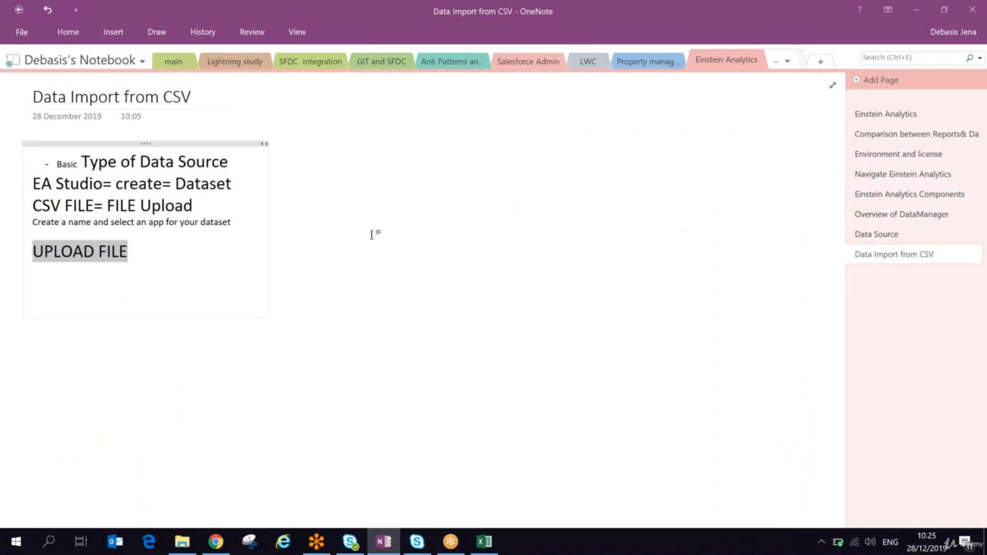
Add the lines "CSV" and "Dataset name is same as file name" below UPLOAD FILE, after a blank line
click(173, 255)
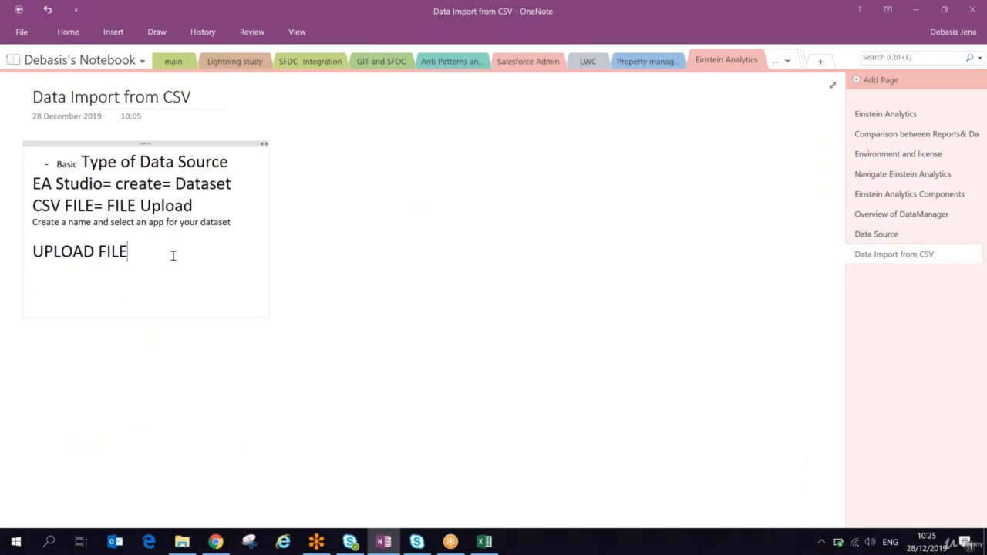
key(Return)
key(Return)
text(CSV)
key(Return)
text(data)
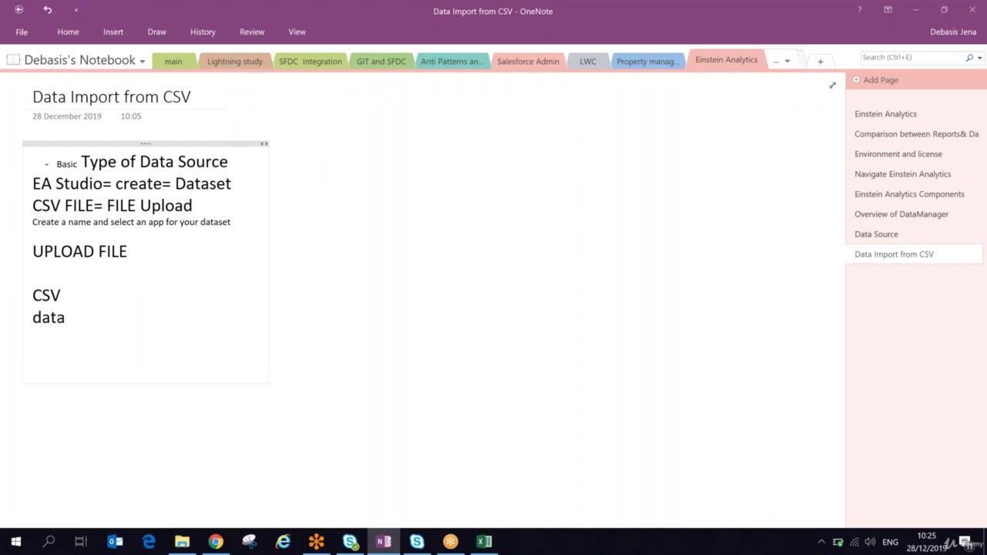
text(set name)
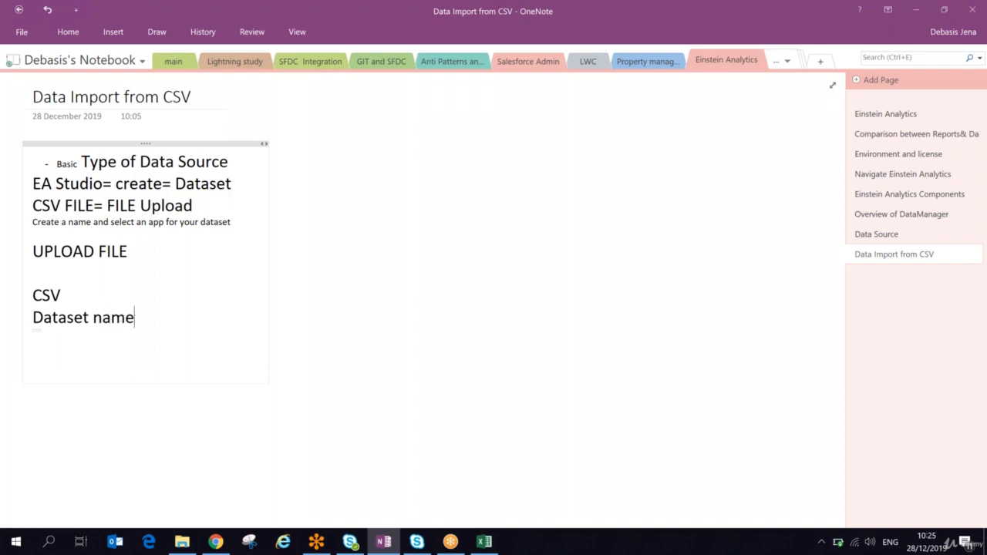
text( is same as file)
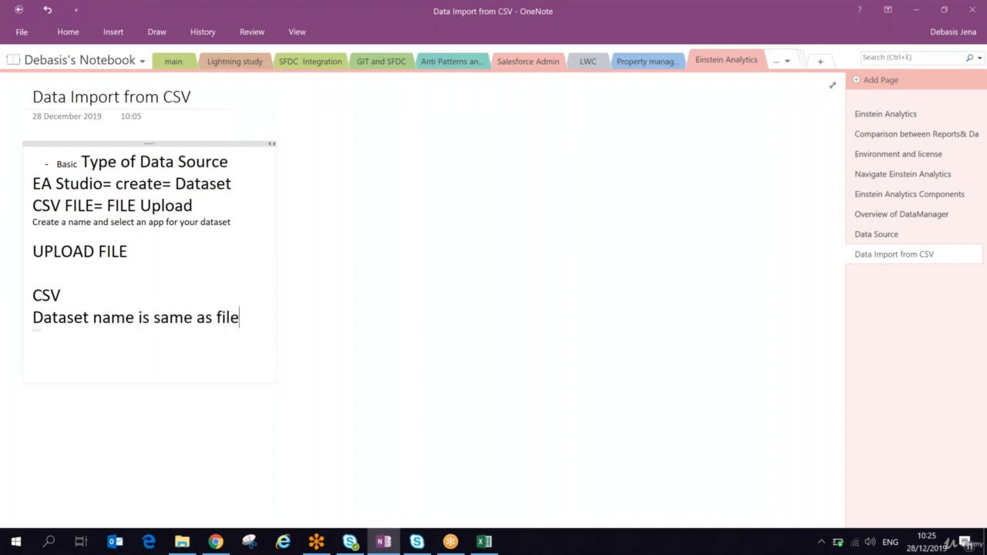
text( name)
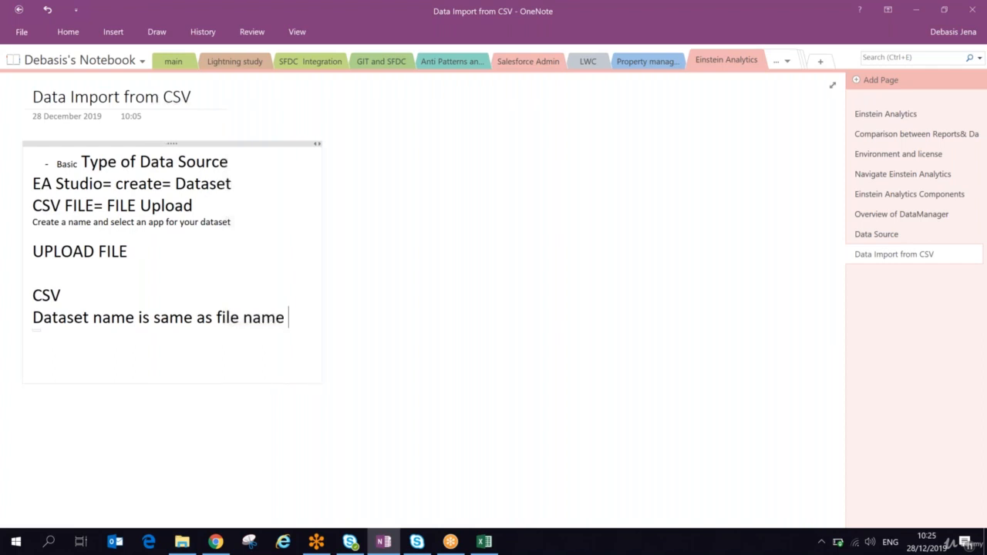
Add the line "Stored in my private app" below the dataset name line
key(Return)
text(stored im)
key(BackSpace)
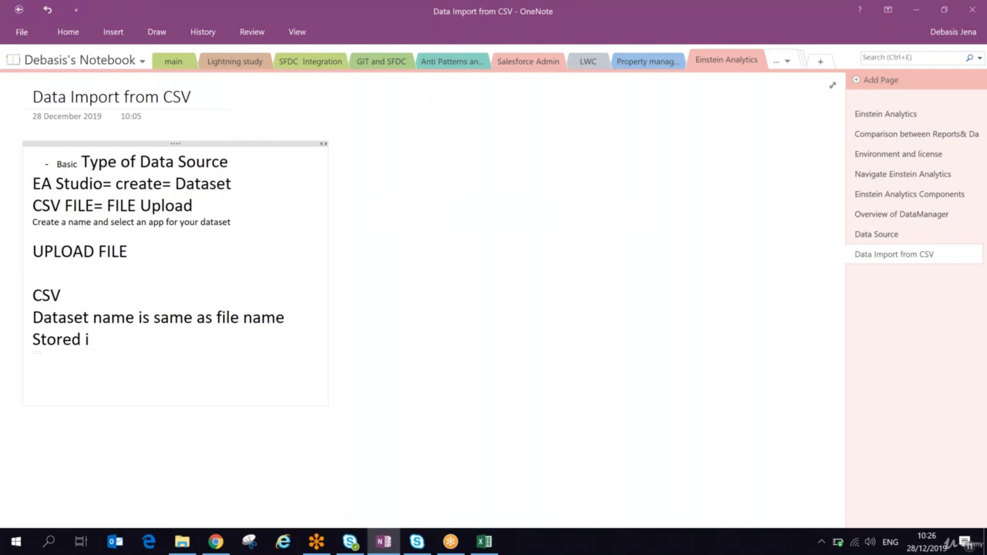
text(n my private app)
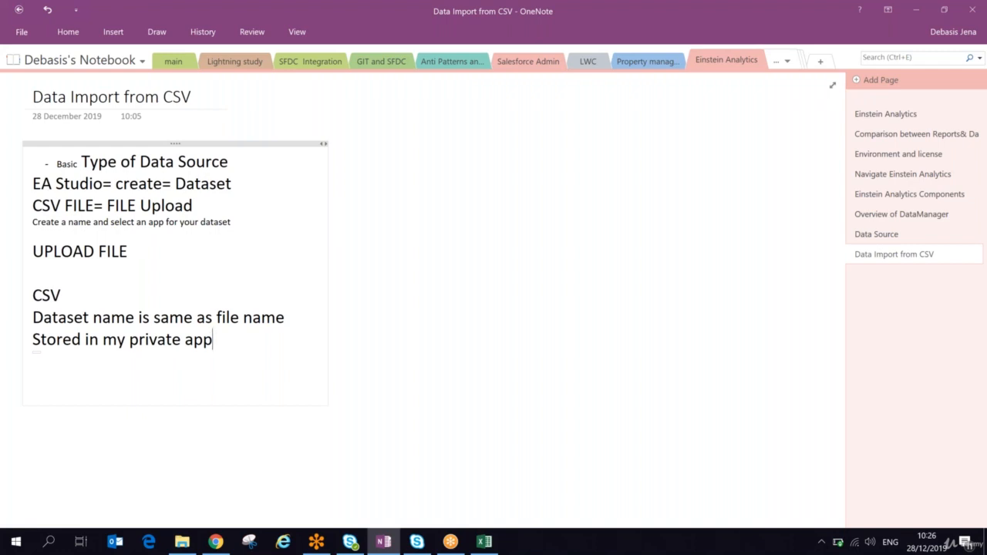
Create a separate note beside the existing one, titled "Three field type", with the dashed items Dimension, Date and Measure
click(400, 160)
text(th)
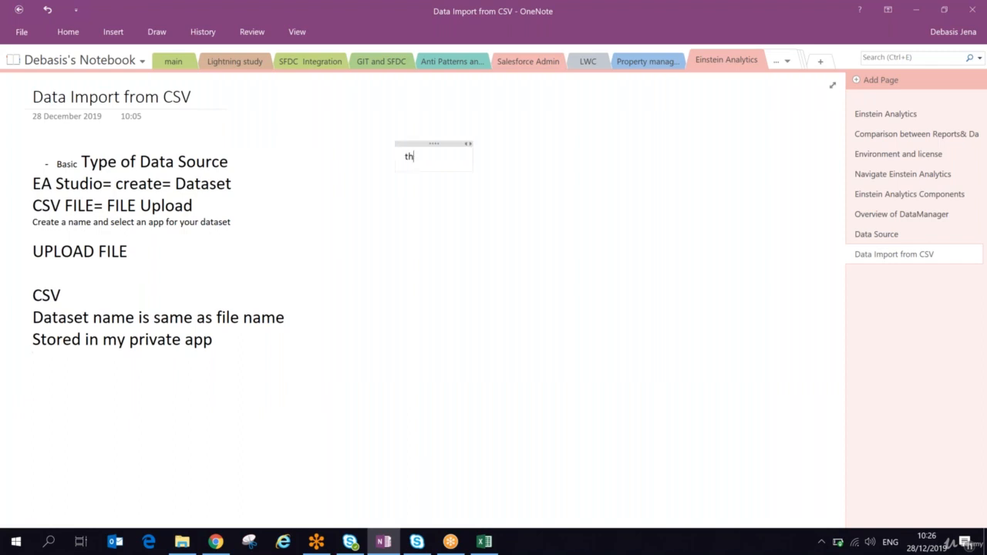
text(ree field type)
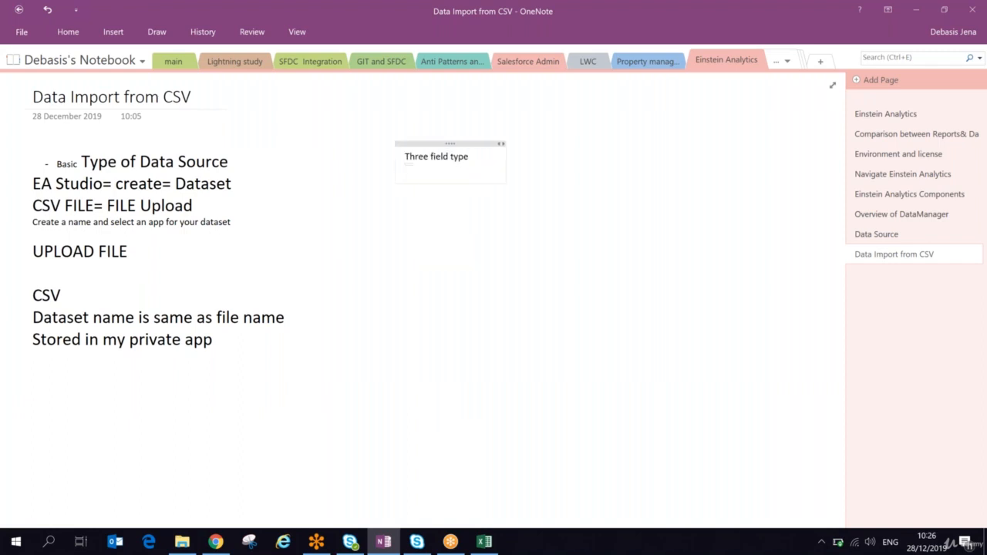
text( Dimension)
key(Return)
text(DataMeasure)
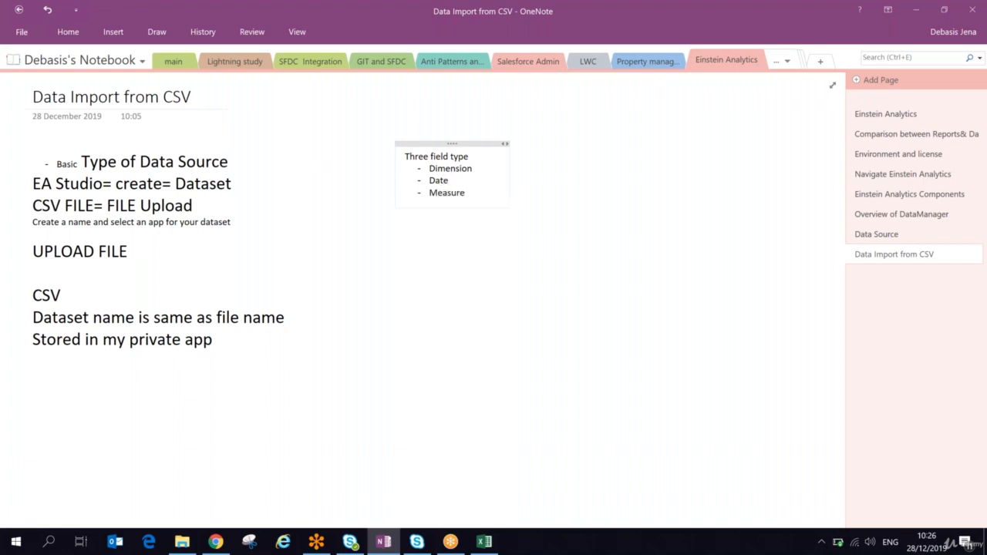
Switch to Einstein Analytics, review the Quota 2019 dataset fields, and collapse the Dimensions, Derived Dimensions, Dates and Measures groups
key(alt+Tab)
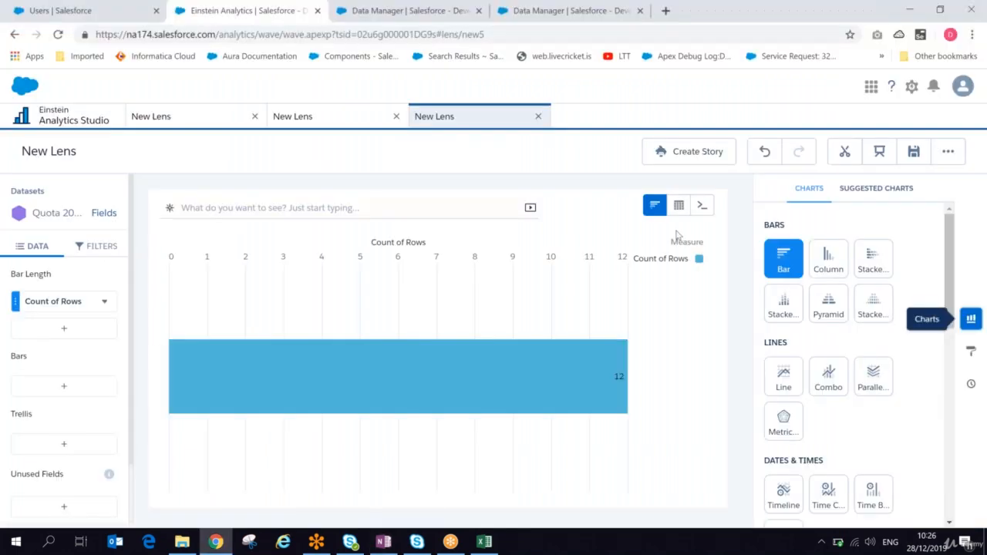
click(99, 217)
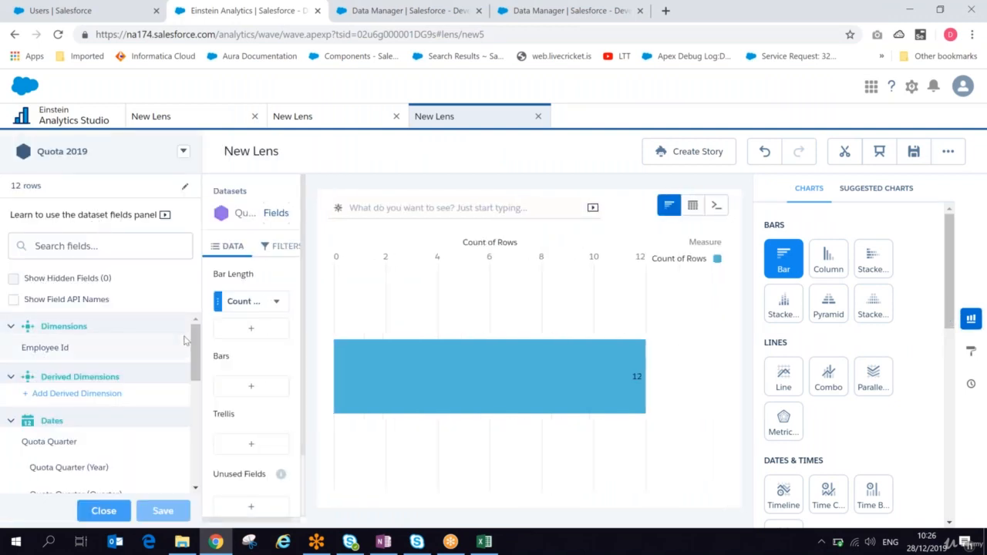
drag(193, 340, 189, 466)
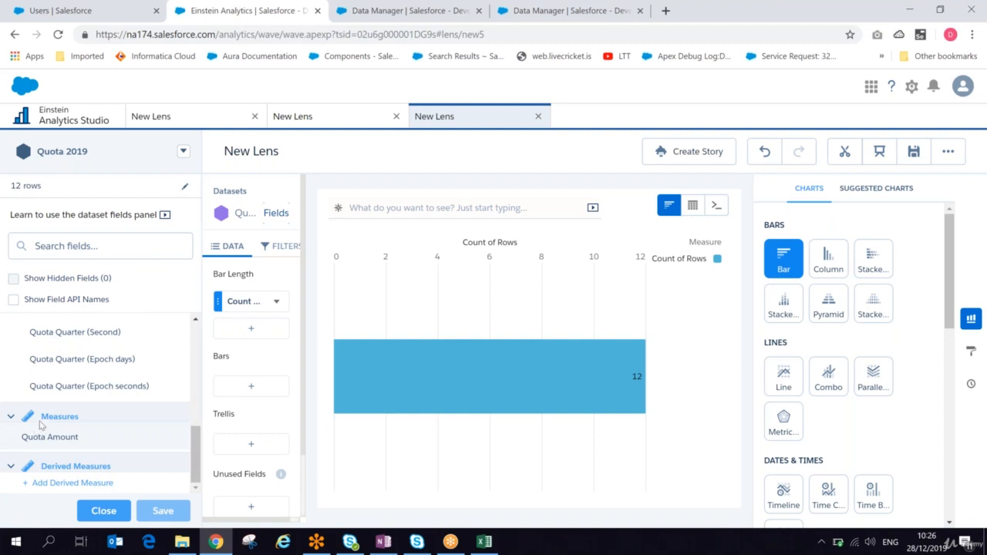
drag(195, 438, 196, 333)
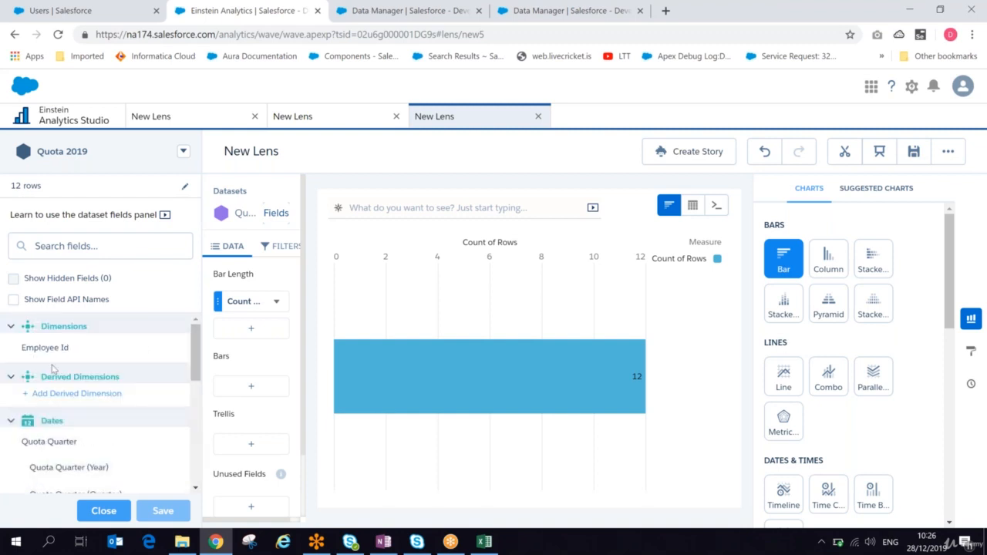
click(12, 327)
click(11, 348)
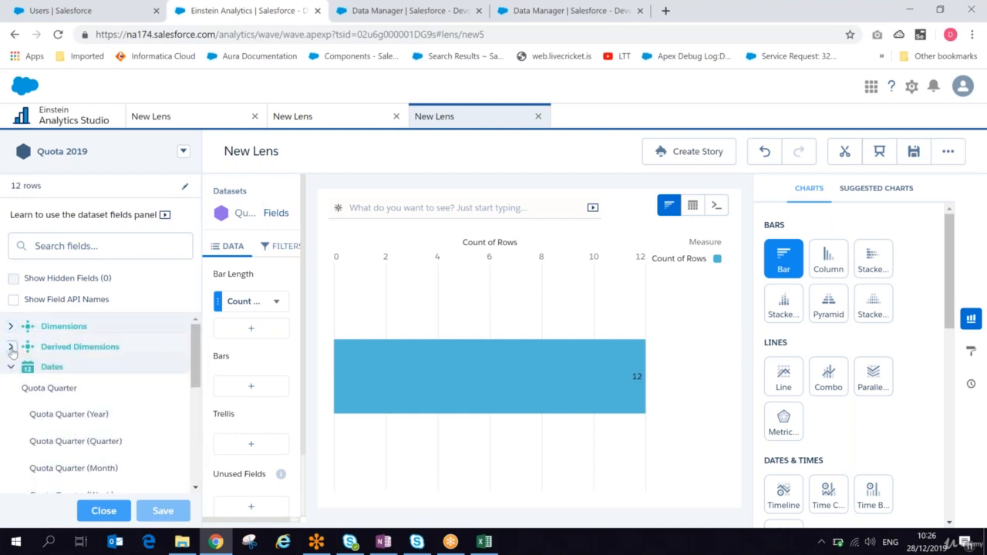
click(12, 368)
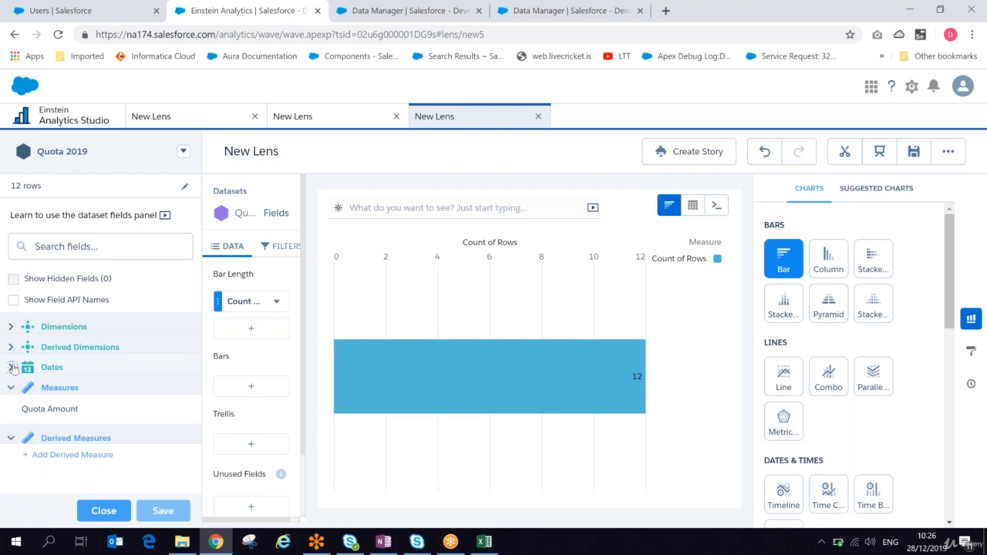
click(11, 388)
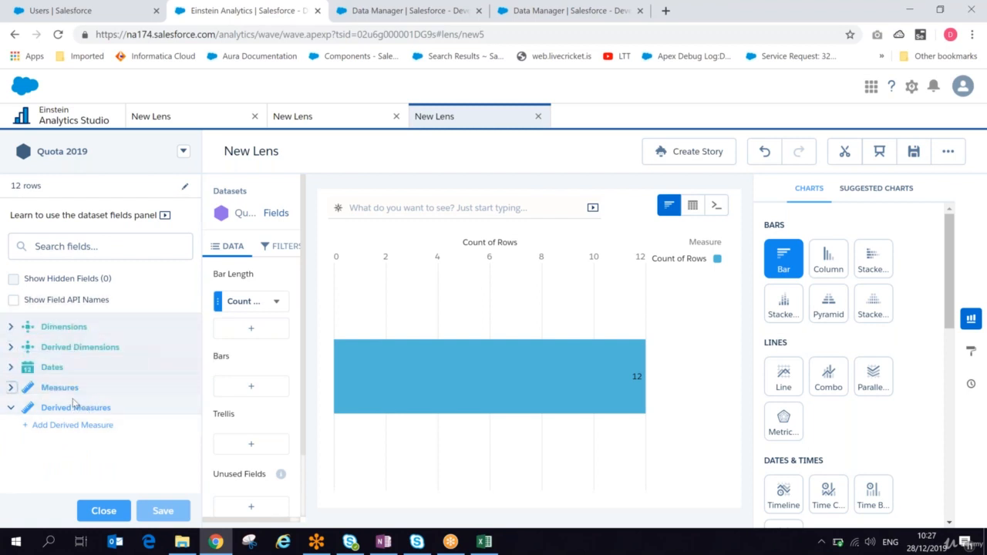
Switch to OneNote and add the sub-item "Text" under Dimension
key(alt+Tab)
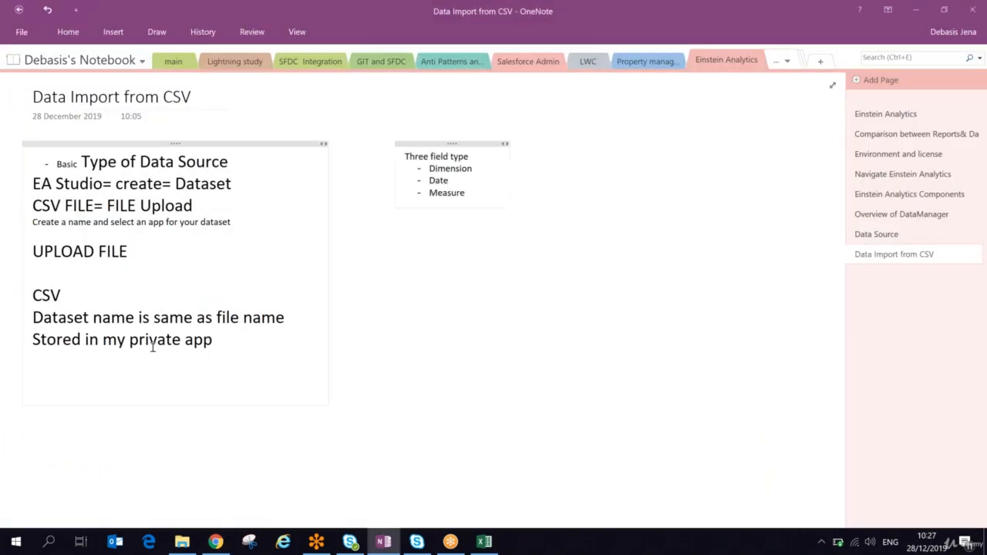
click(483, 167)
key(Return)
key(Tab)
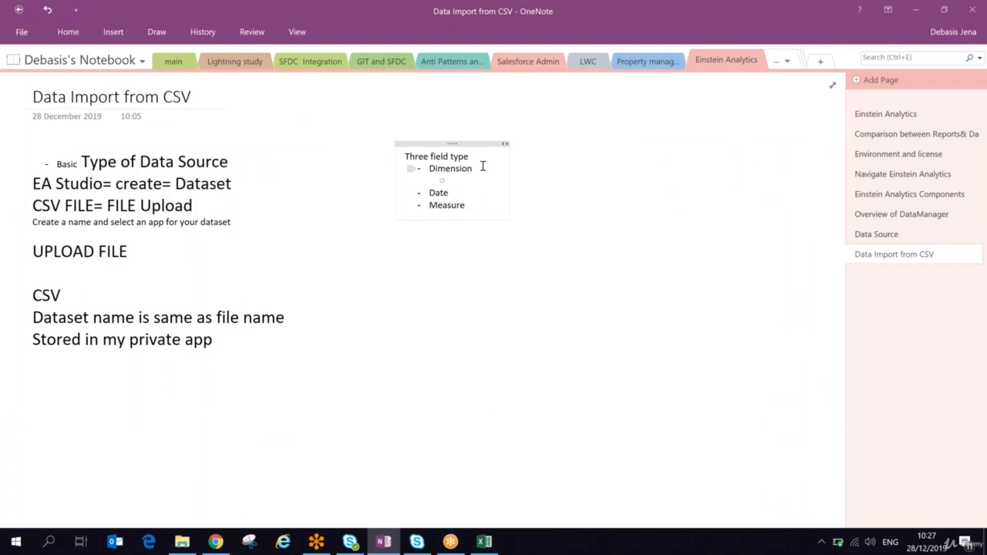
text(Text)
Add the sub-item "Date" under the Date field type
click(463, 191)
key(Return)
key(Tab)
text(Date)
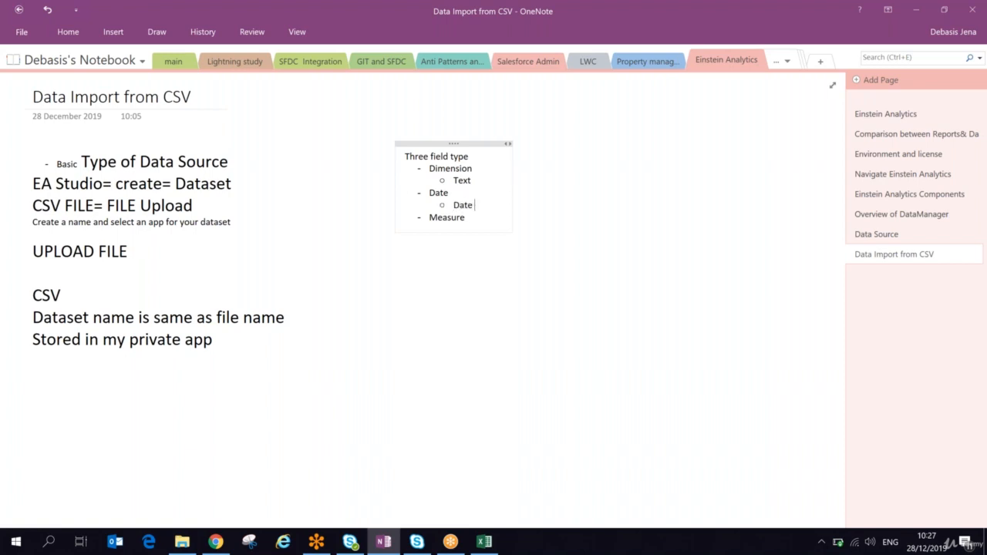
key(BackSpace)
Switch to Einstein Analytics and expand the Dates group to examine the Quota Quarter date parts
key(alt+Tab)
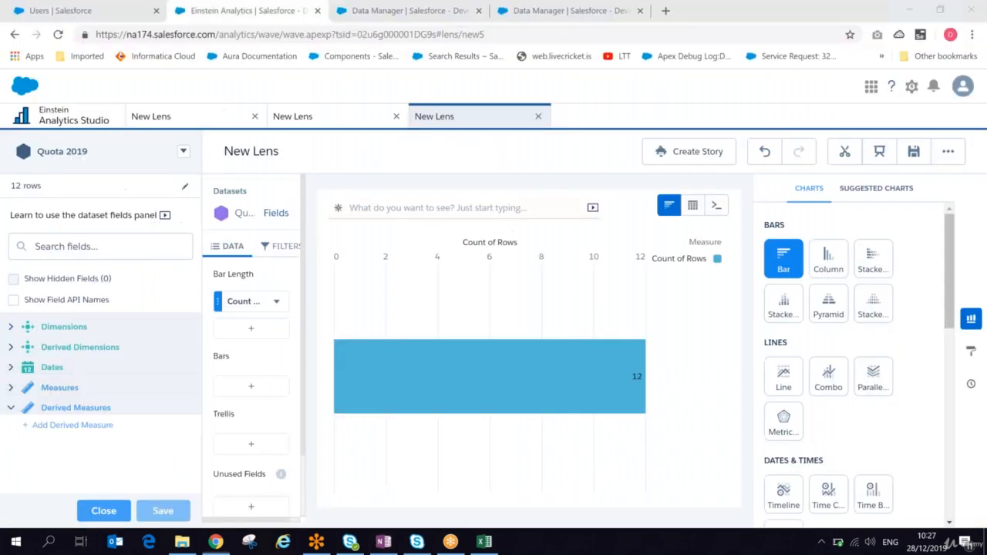
click(11, 367)
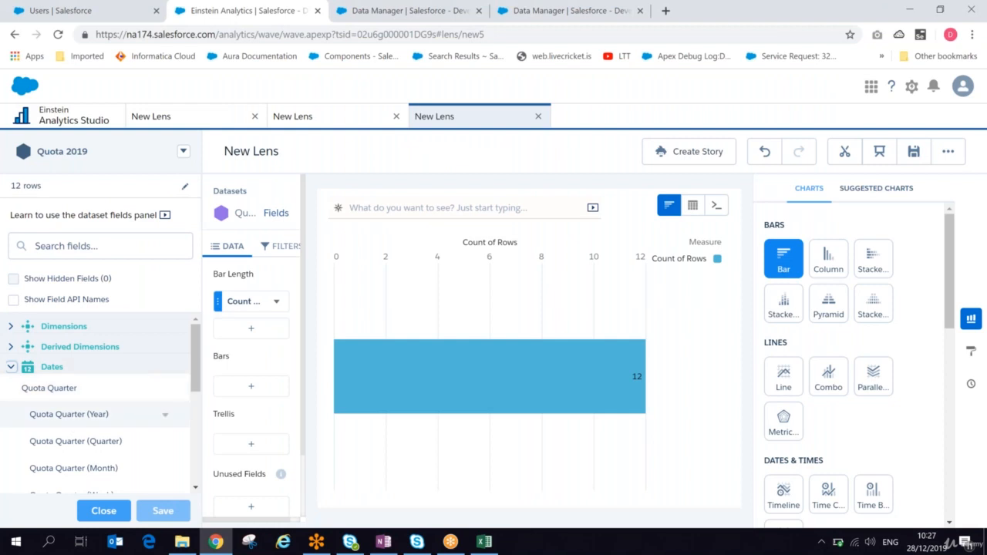
scroll(197, 417, down, 1)
scroll(198, 418, down, 1)
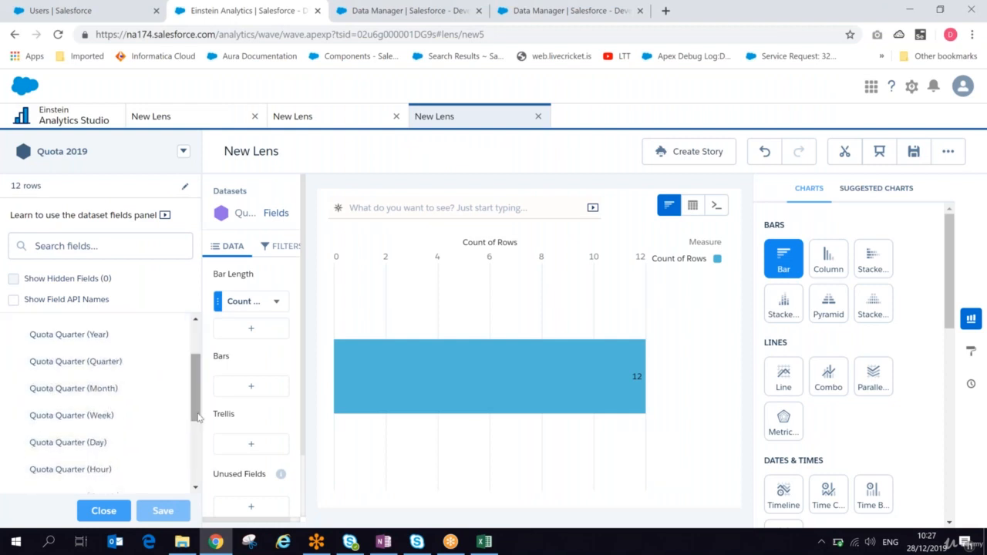
Switch to OneNote and add the sub-item "Auto split - Year quarter month week and date" under the Date field type
key(alt+Tab)
key(Return)
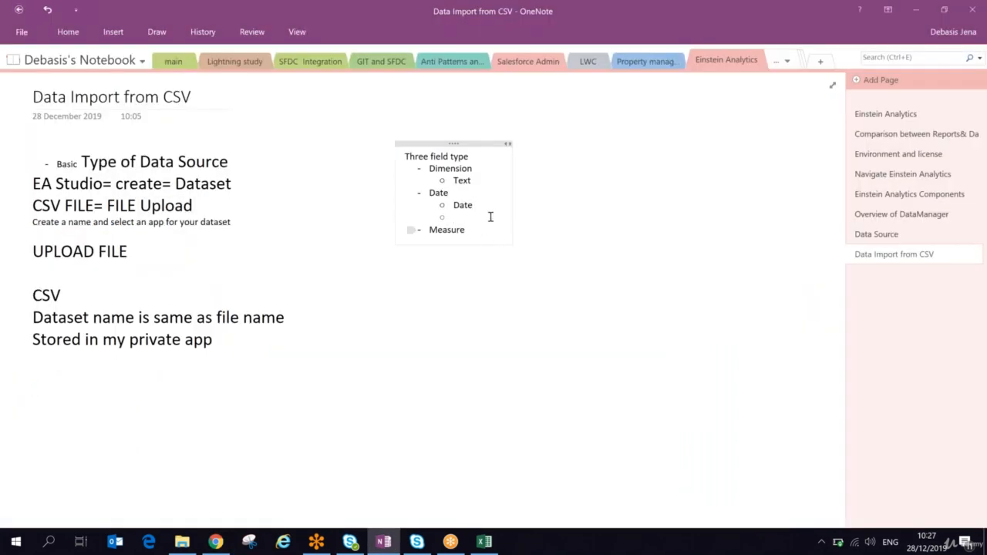
text(Auto split - Year quarte)
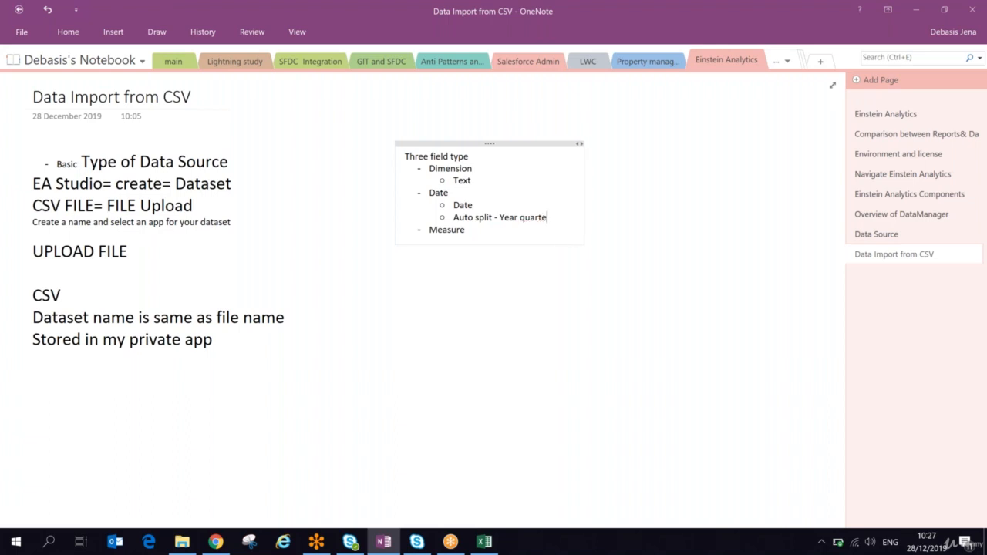
text(r month week )
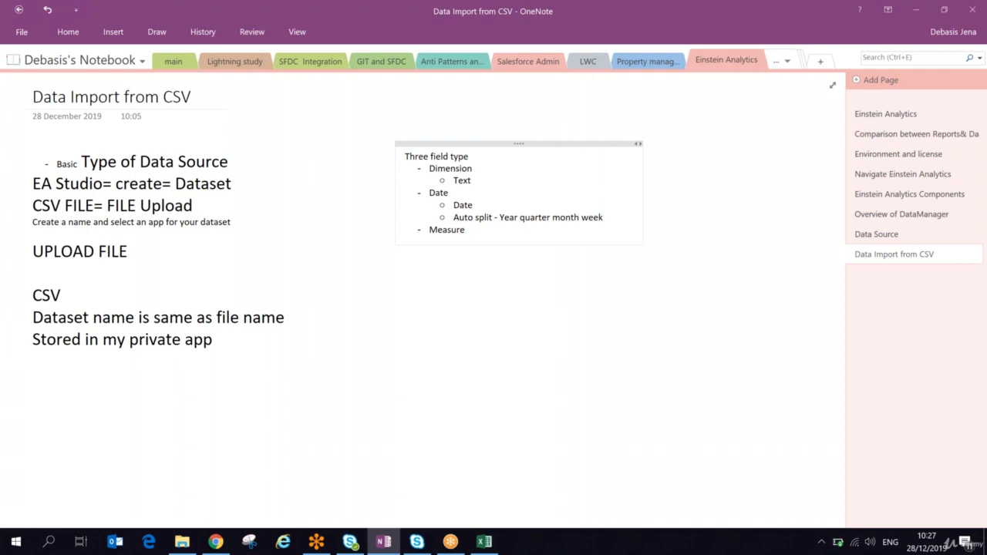
text(anddate)
Switch to Einstein Analytics and show the available options for the Quota Quarter (Quarter) field
key(alt+Tab)
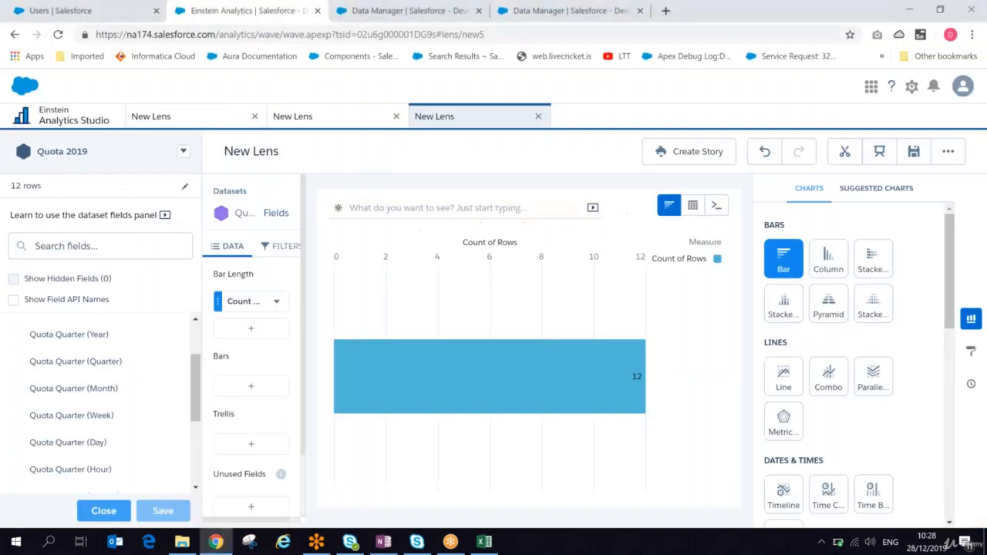
click(165, 362)
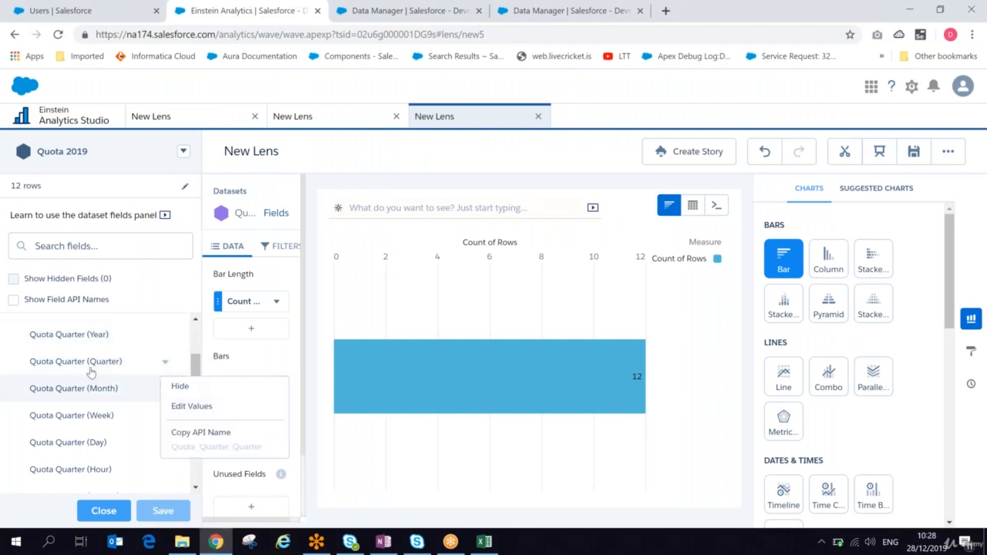
Switch to OneNote and add the sub-items "Number" and "Numerical functions" under Measure
key(alt+Tab)
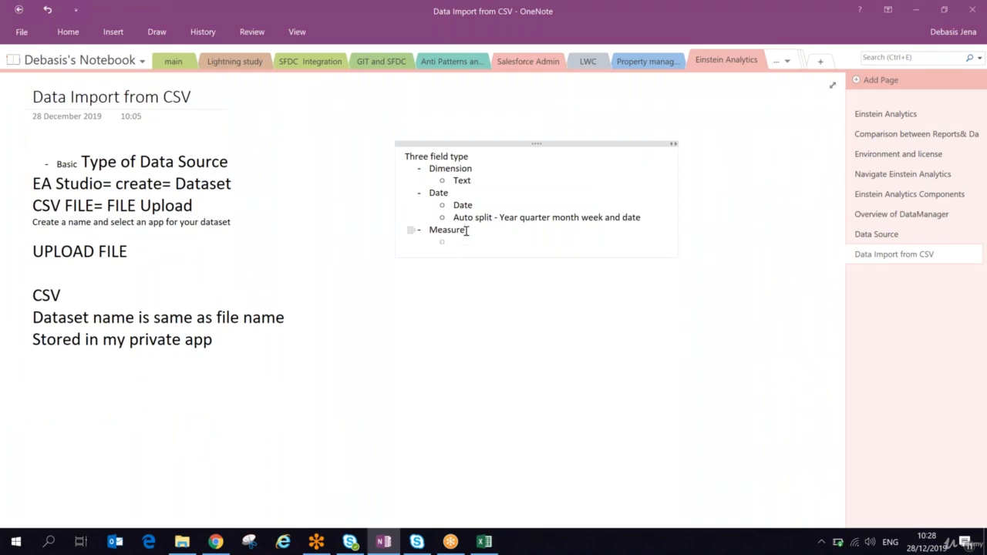
text(number)
key(Return)
text(numerical)
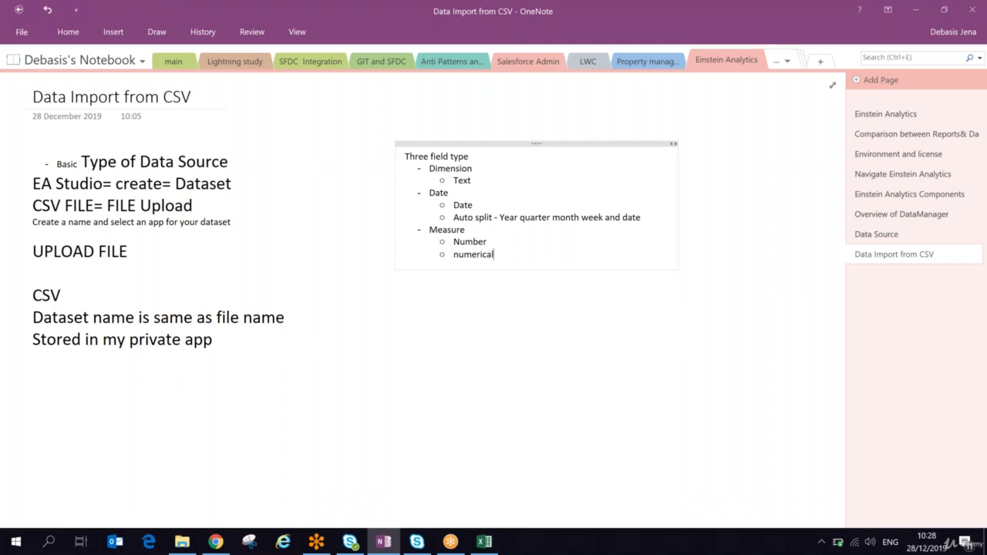
key(Return)
text(functions)
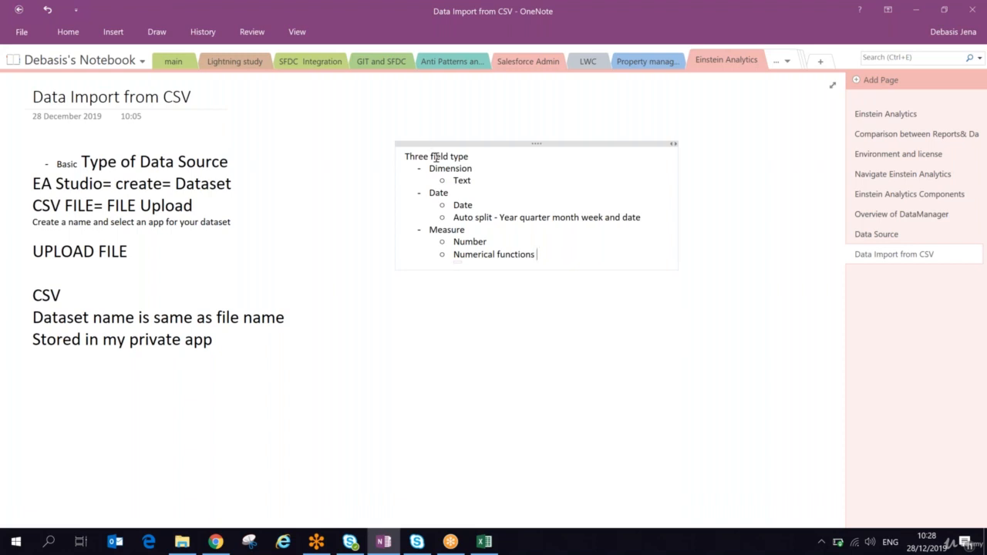
Review the field type notes by selecting Dimension, Date, Measure and "Numerical functions" one after another
drag(433, 165, 470, 168)
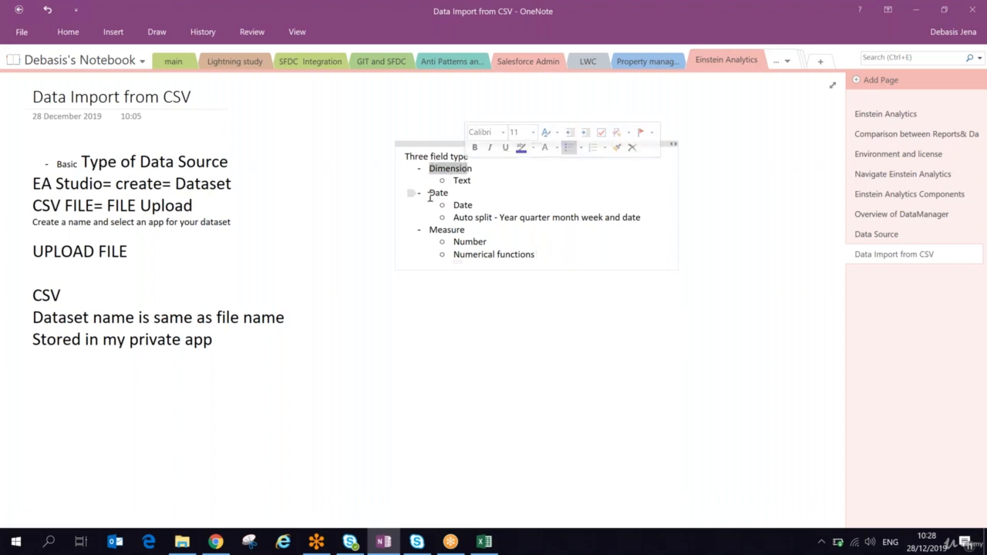
drag(430, 193, 467, 199)
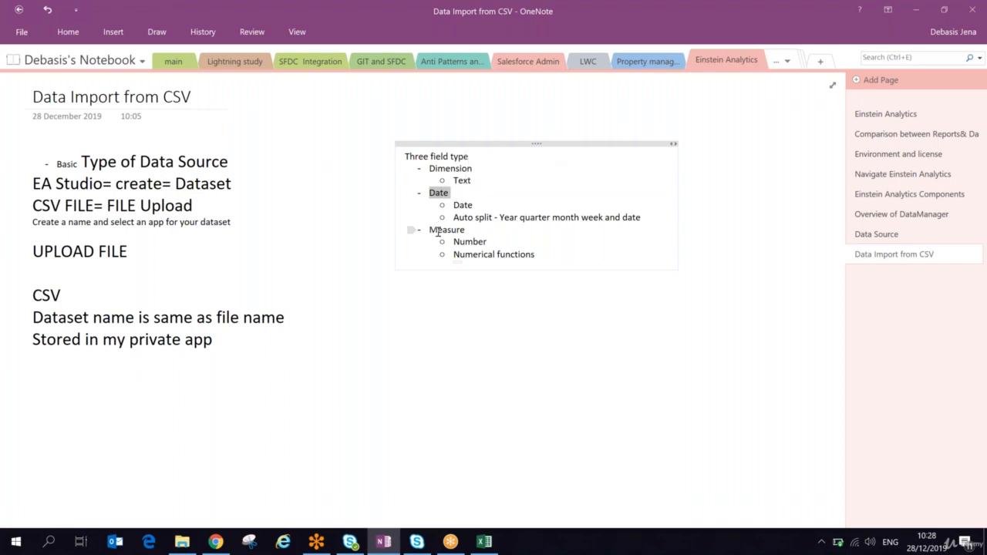
drag(429, 230, 467, 229)
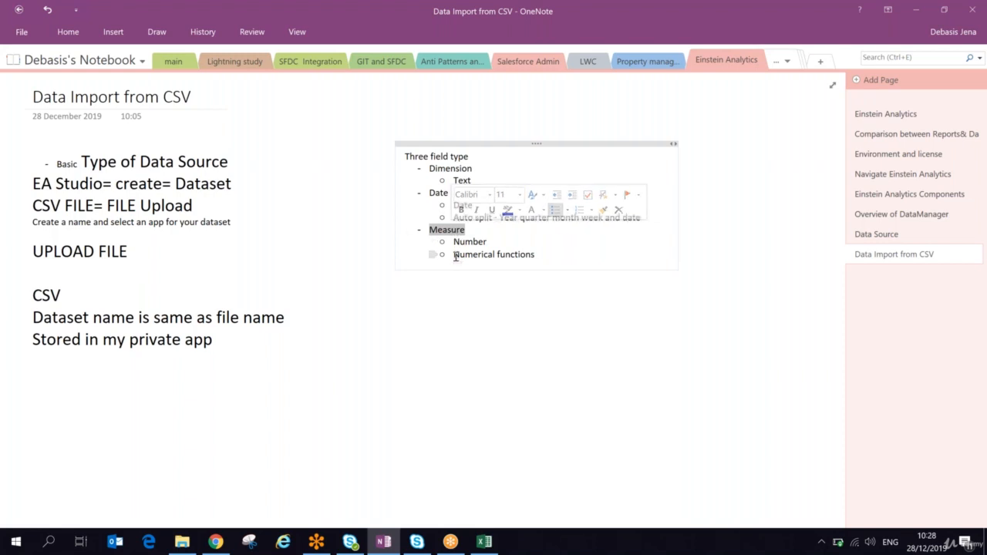
drag(455, 257, 534, 255)
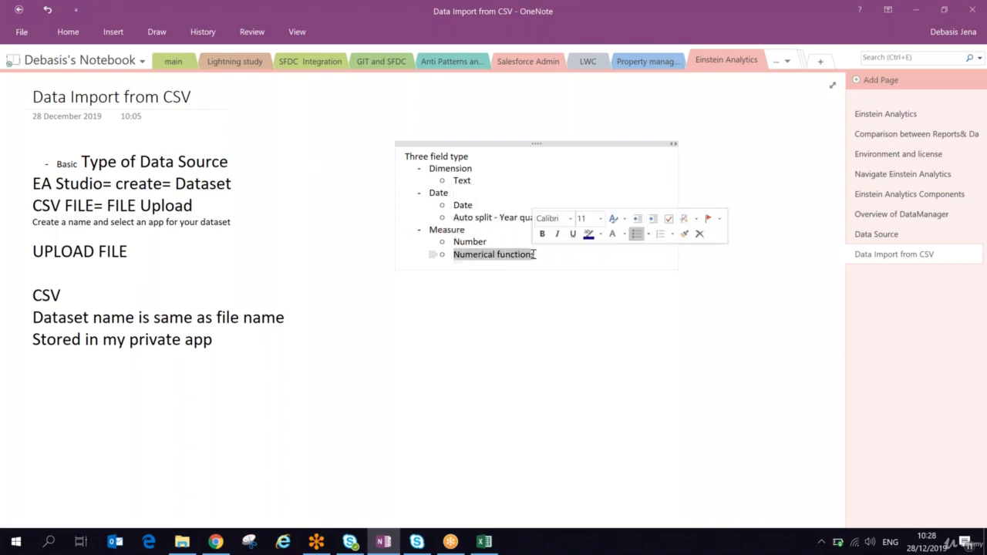
Review the field type notes by highlighting Date, "Year quarter month week and date", and Dimension with its Text sub-item
double_click(446, 192)
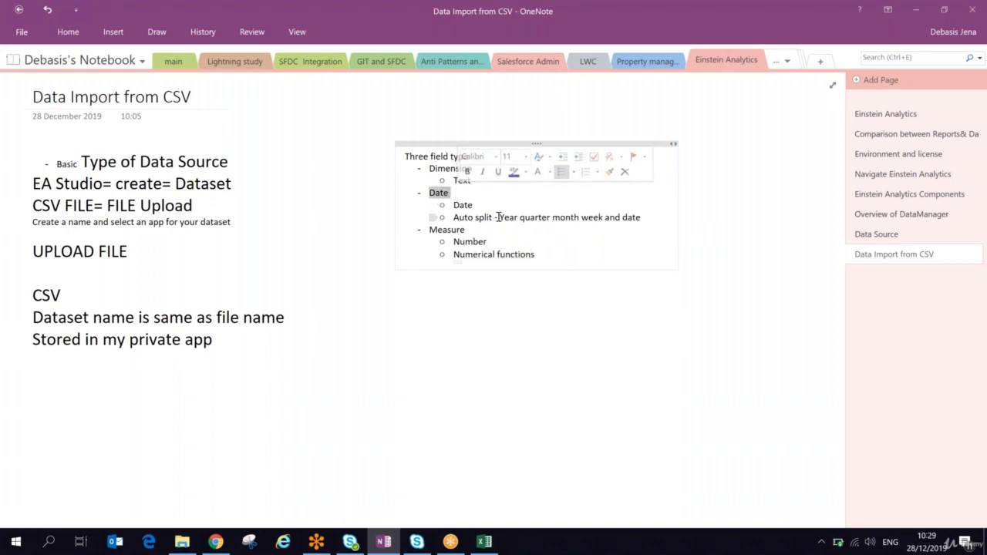
drag(499, 217, 641, 218)
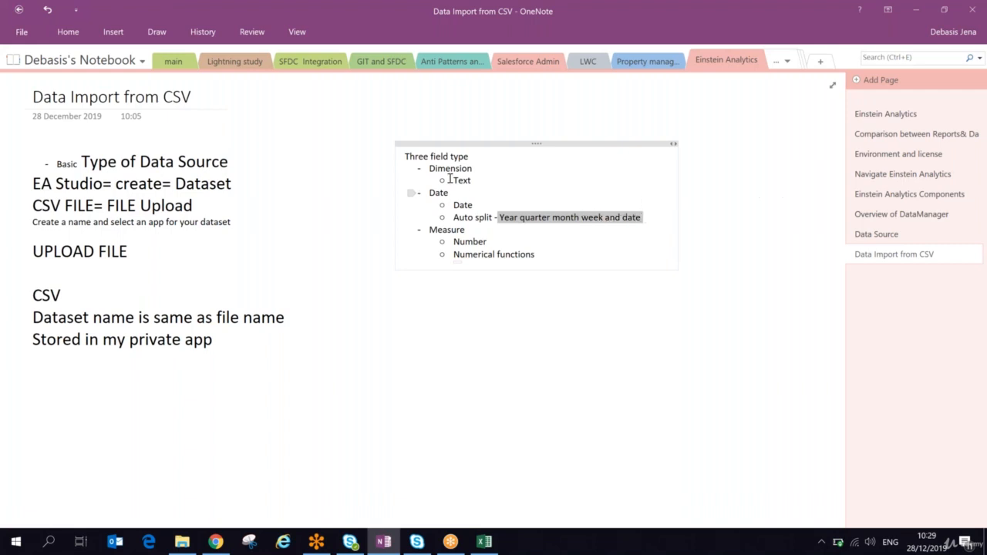
drag(453, 180, 486, 179)
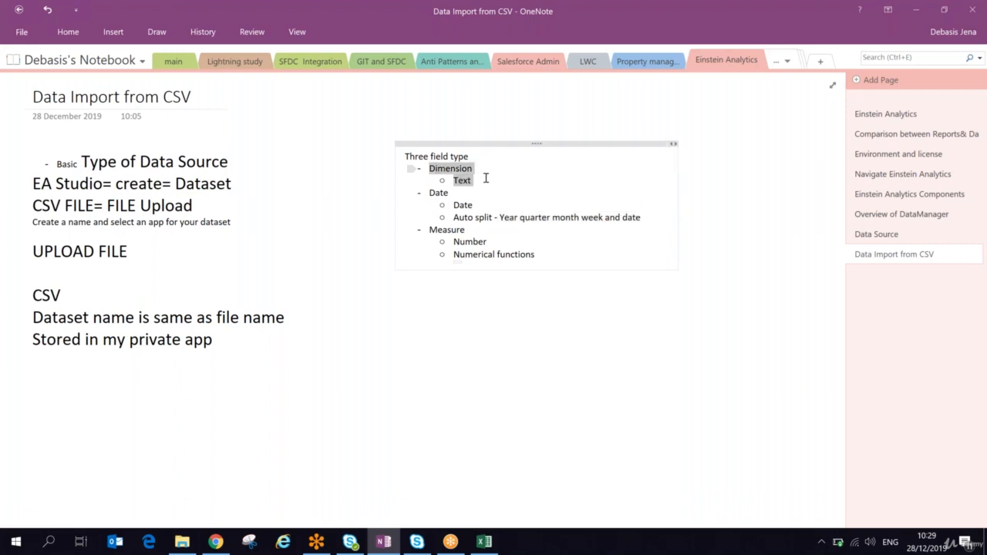
Close the Quota 2019 fields panel in Einstein Analytics and view the source CSV data in Excel
key(alt+Tab)
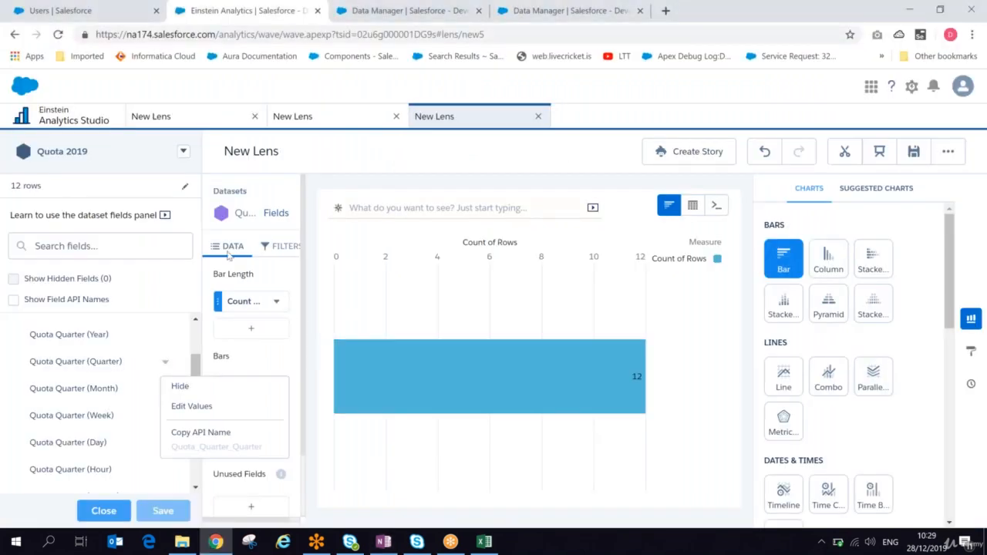
click(104, 510)
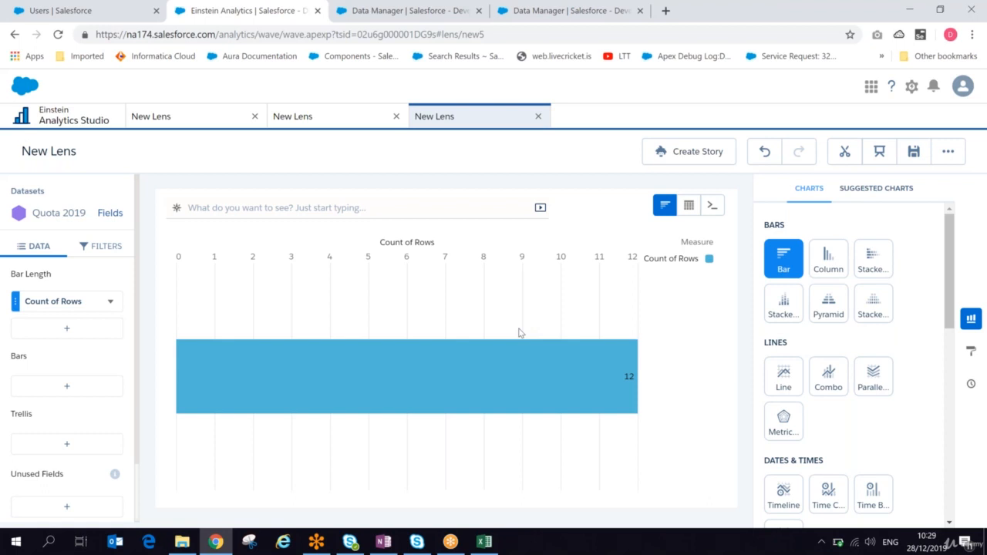
click(485, 542)
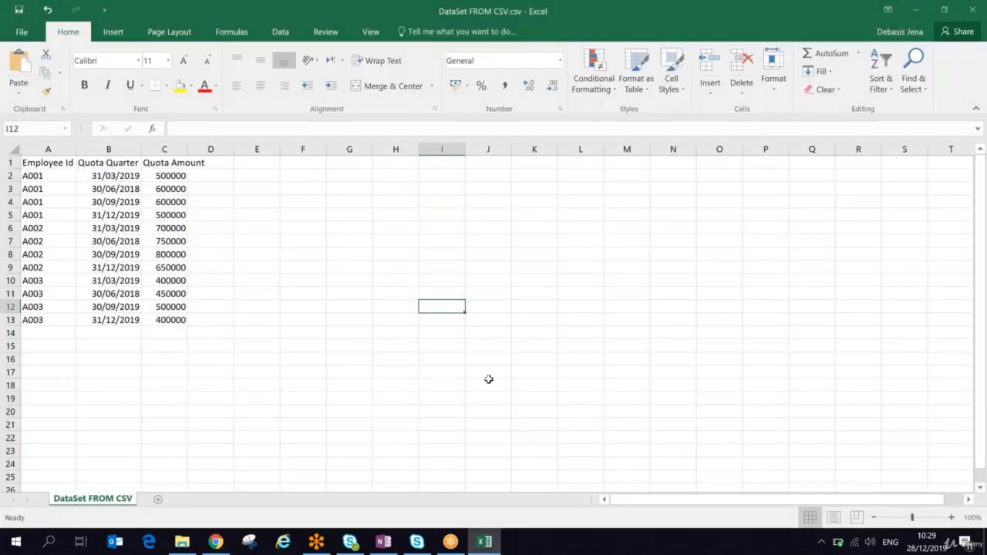
Switch to Einstein Analytics and start a new dataset from the CSV file DataSet FROM CSV.csv, continuing to its name and app settings
key(alt+Tab)
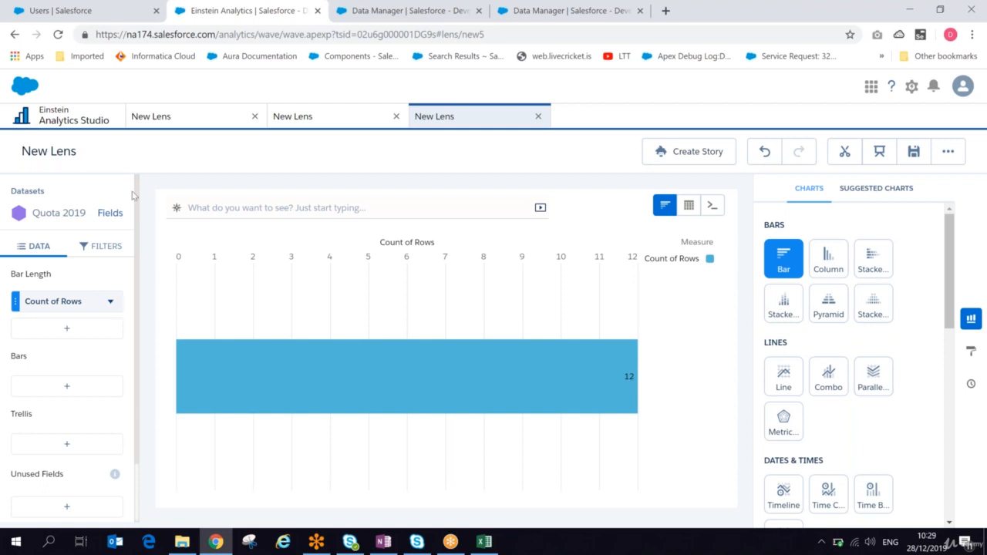
click(74, 116)
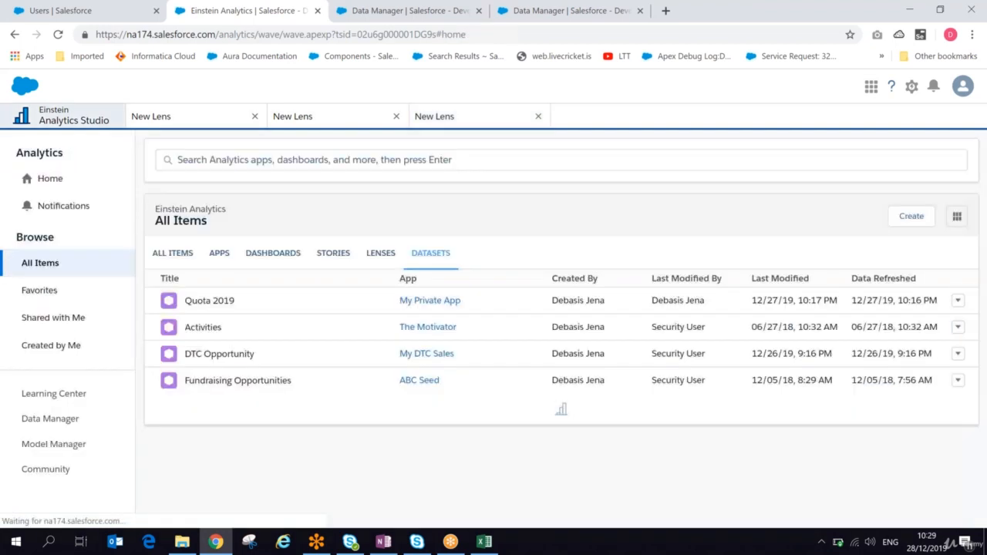
click(910, 216)
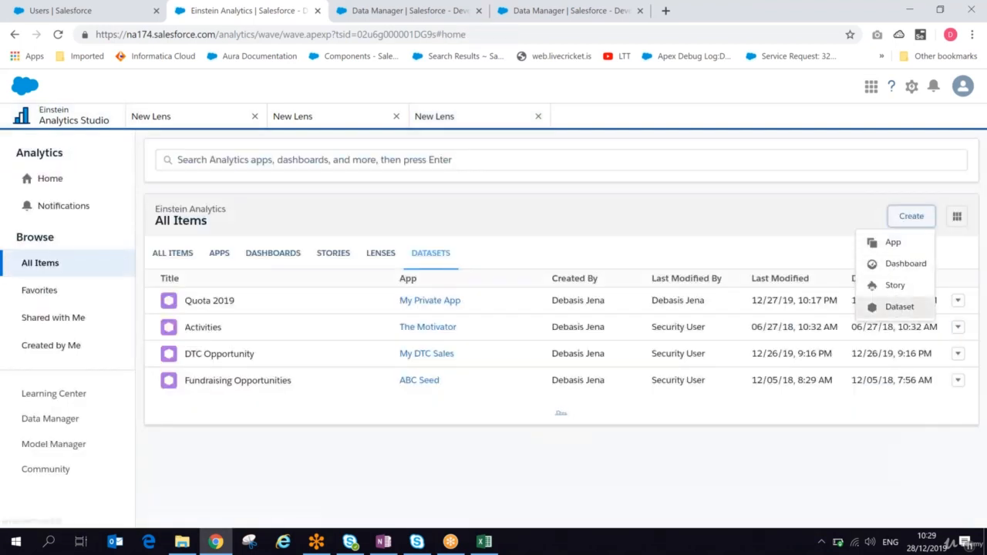
click(899, 307)
click(493, 246)
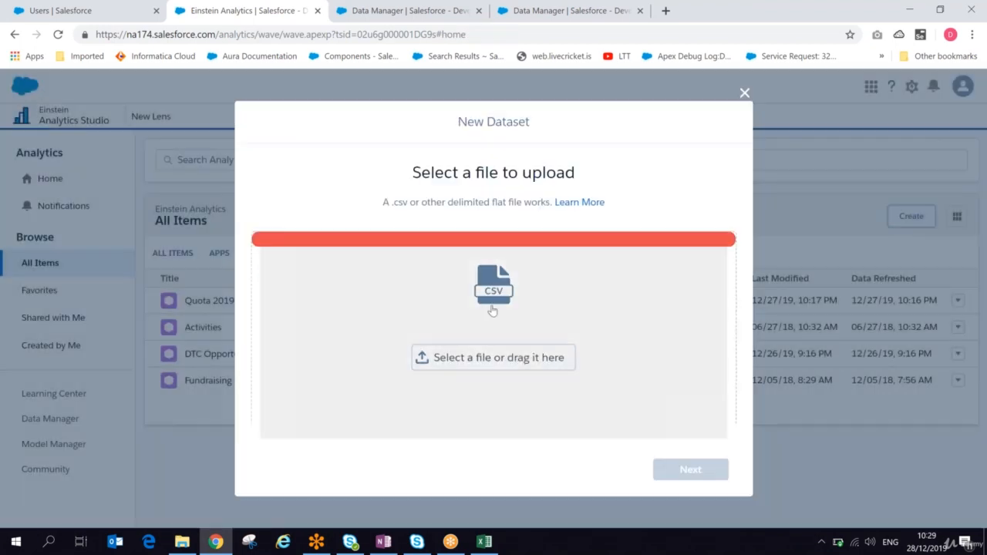
click(490, 361)
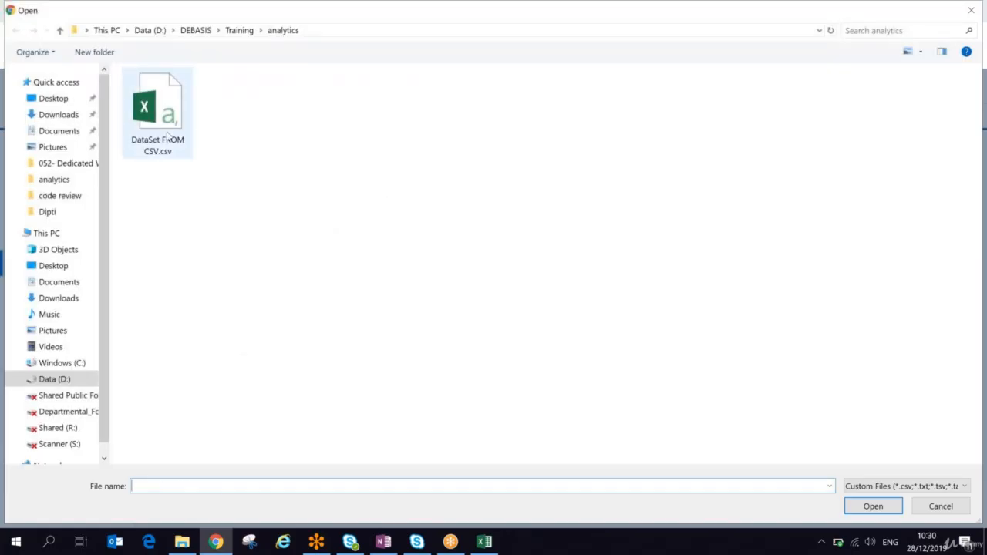
click(167, 136)
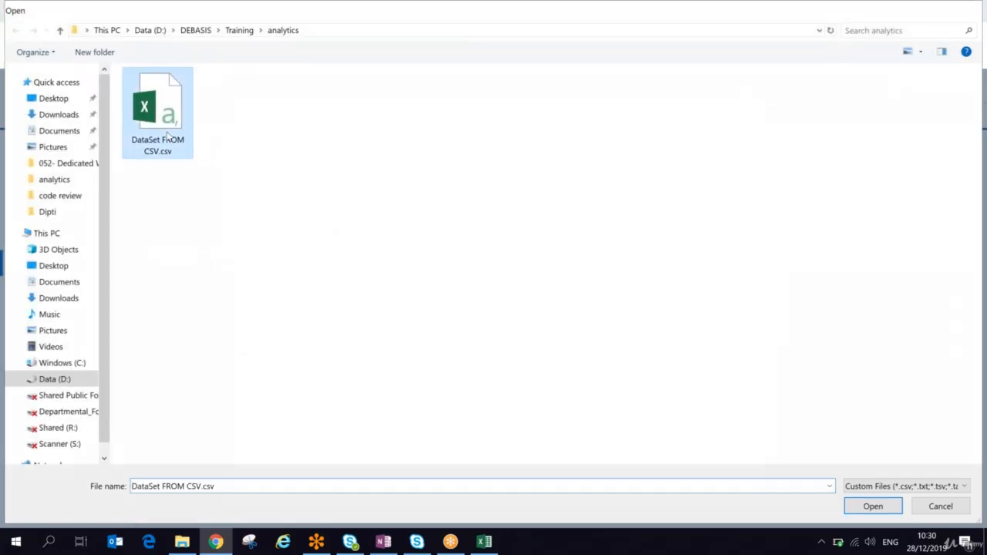
double_click(167, 136)
click(694, 470)
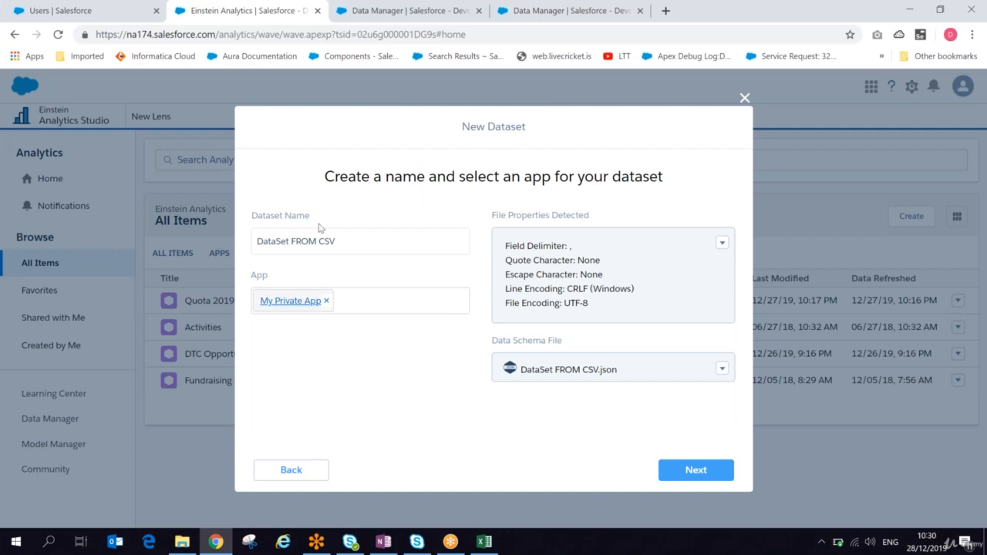
Review the dataset name and the field type options for Employee Id, and close the dataset setup without uploading the file
drag(329, 249, 254, 253)
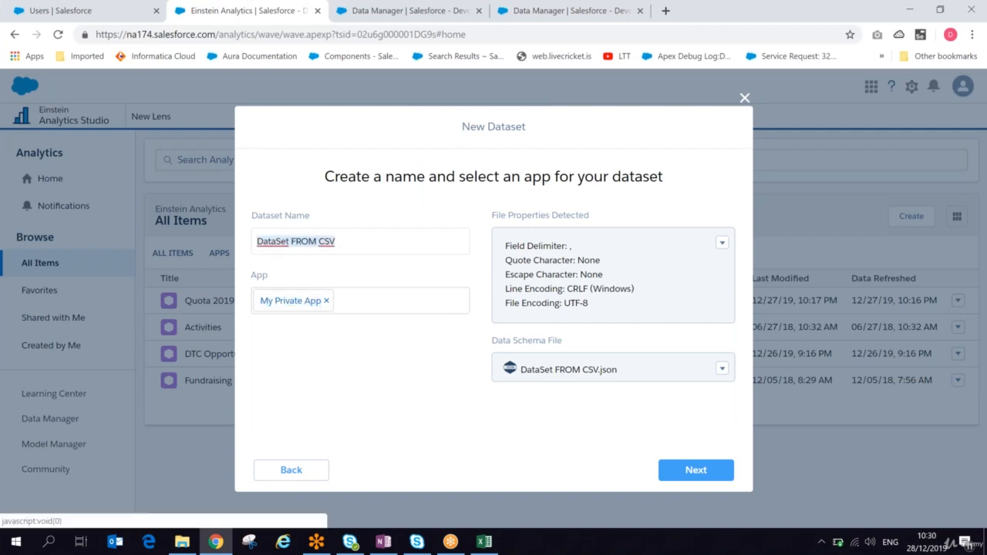
click(664, 466)
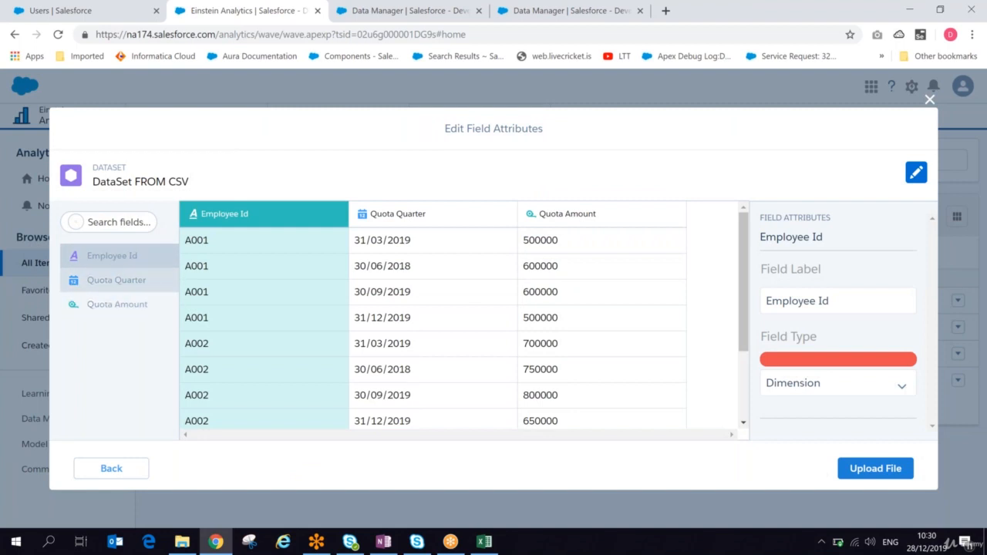
click(867, 385)
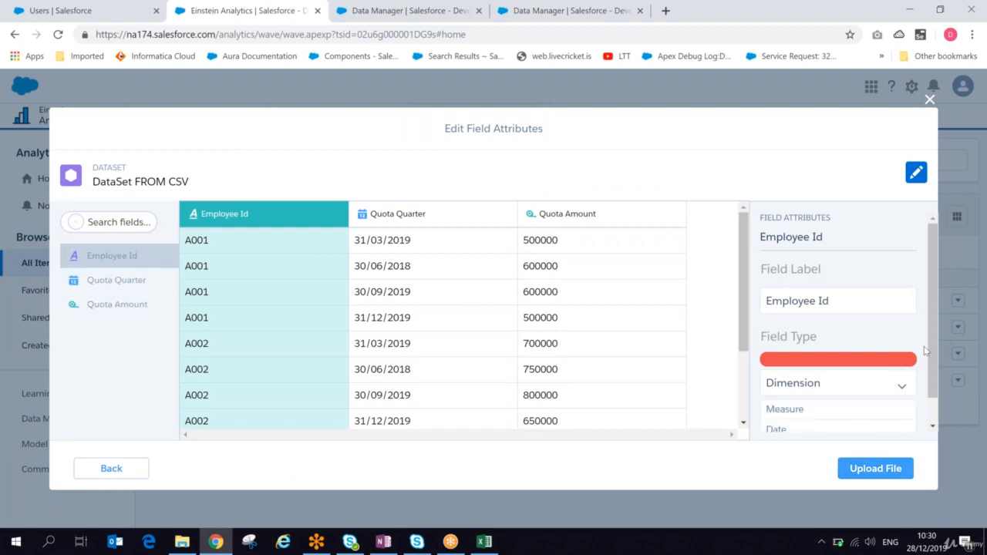
drag(930, 320, 931, 387)
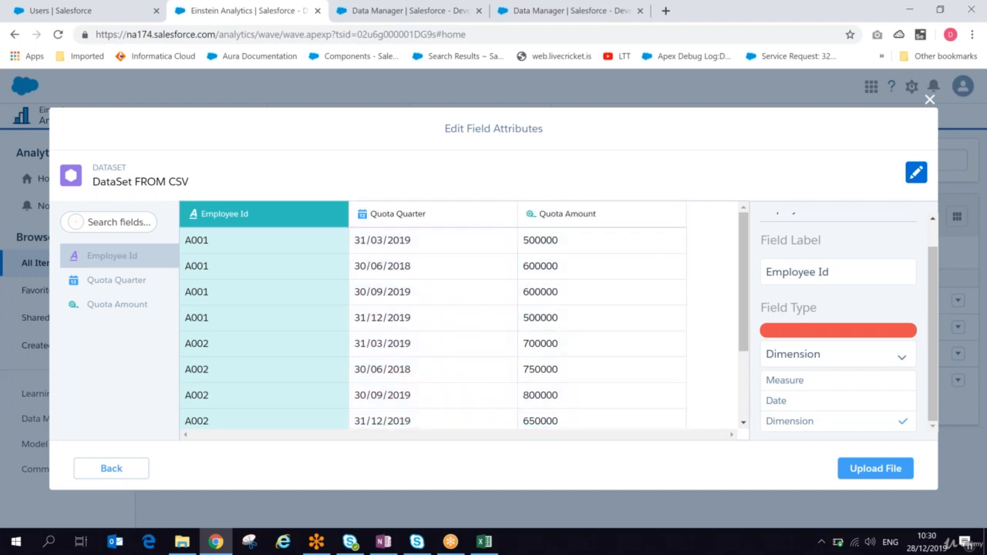
click(919, 178)
click(919, 177)
click(918, 176)
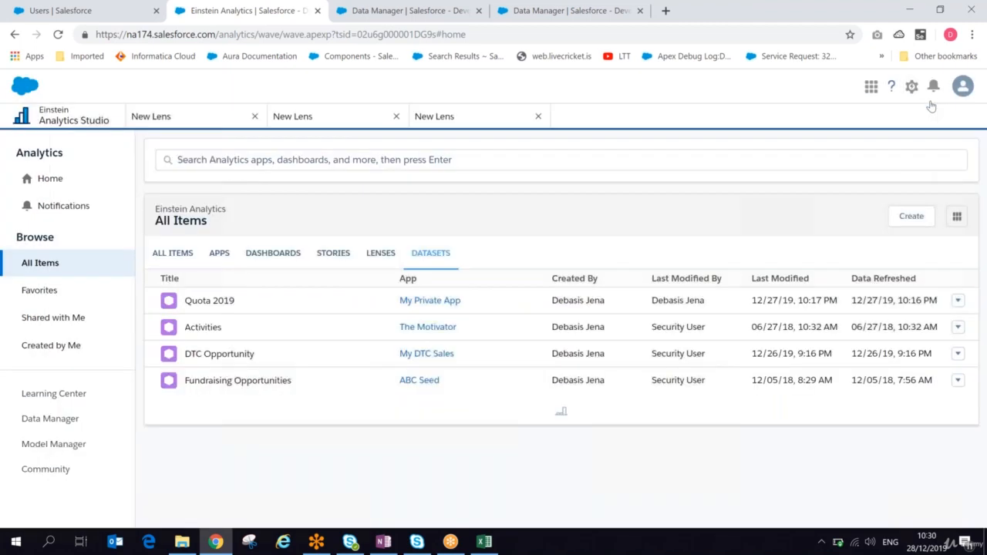
click(929, 100)
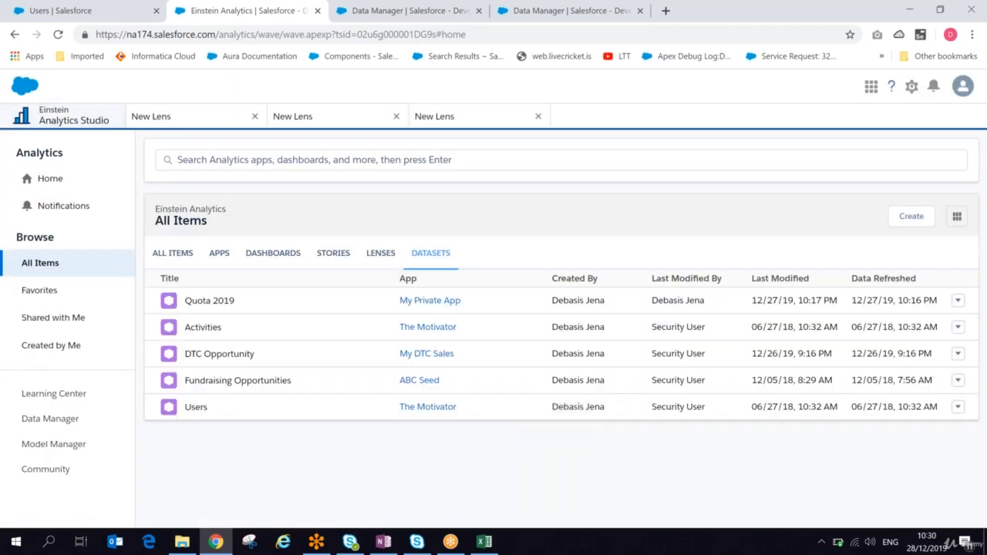
Open the Quota 2019 dataset in a new lens and inspect its Count of Rows bar
click(219, 305)
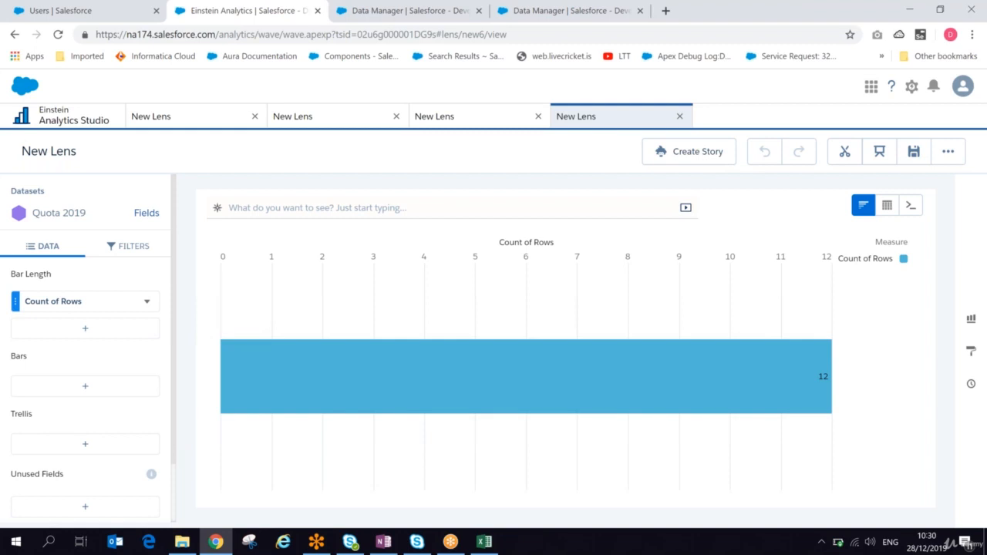
mouse_move(571, 351)
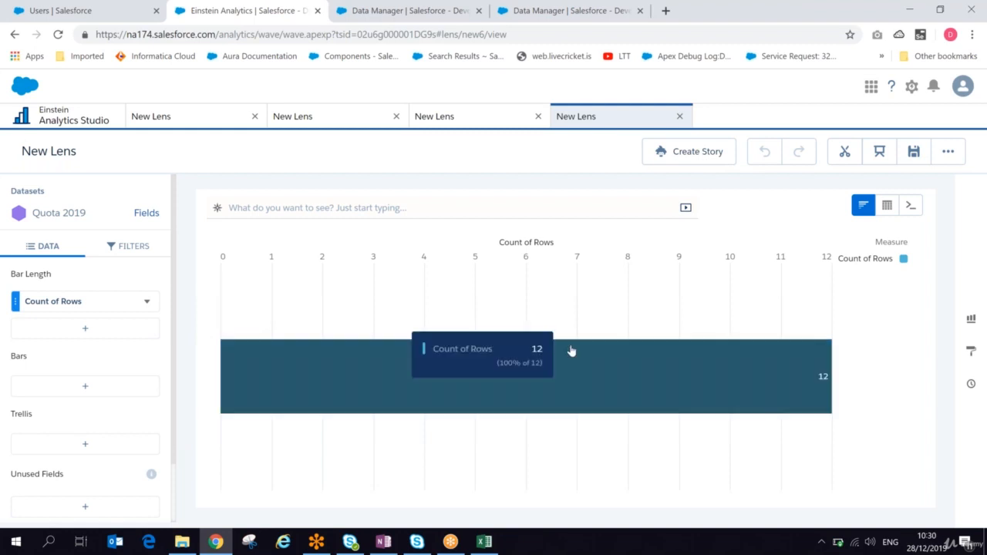